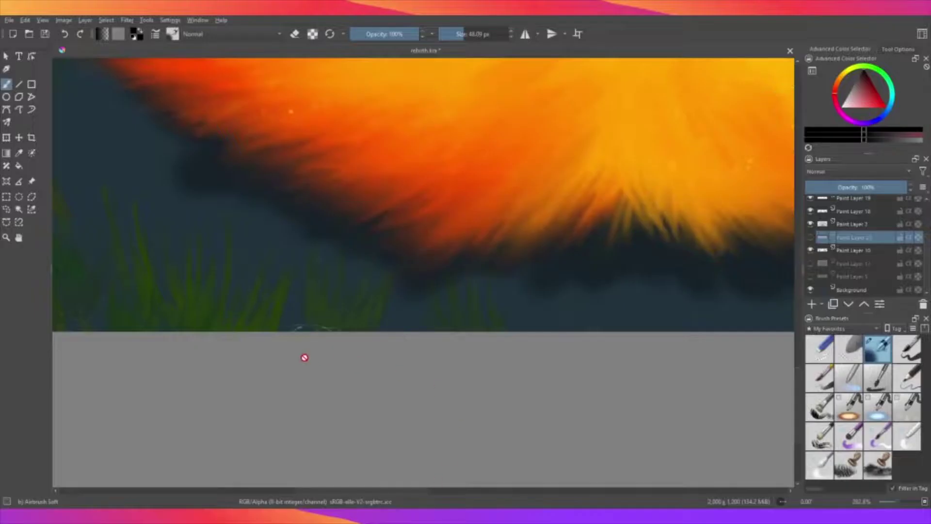
Briefly show Paint Layer 5 to check it, then hide it again.
{"action": "scroll", "coordinate": [343, 369], "scroll_direction": "down", "scroll_amount": 2}
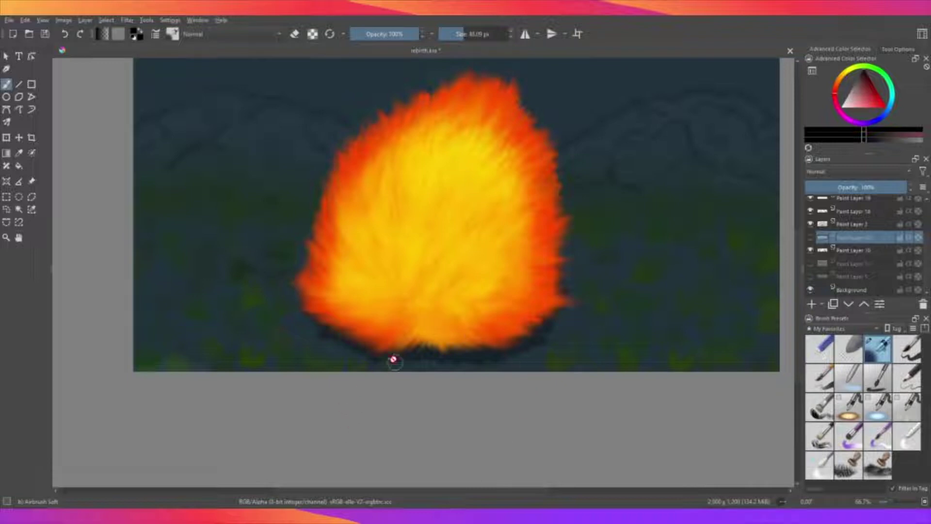
{"action": "scroll", "coordinate": [393, 359], "scroll_direction": "down", "scroll_amount": 4}
{"action": "scroll", "coordinate": [394, 340], "scroll_direction": "up", "scroll_amount": 3}
{"action": "scroll", "coordinate": [340, 368], "scroll_direction": "up", "scroll_amount": 1}
{"action": "scroll", "coordinate": [291, 383], "scroll_direction": "up", "scroll_amount": 1}
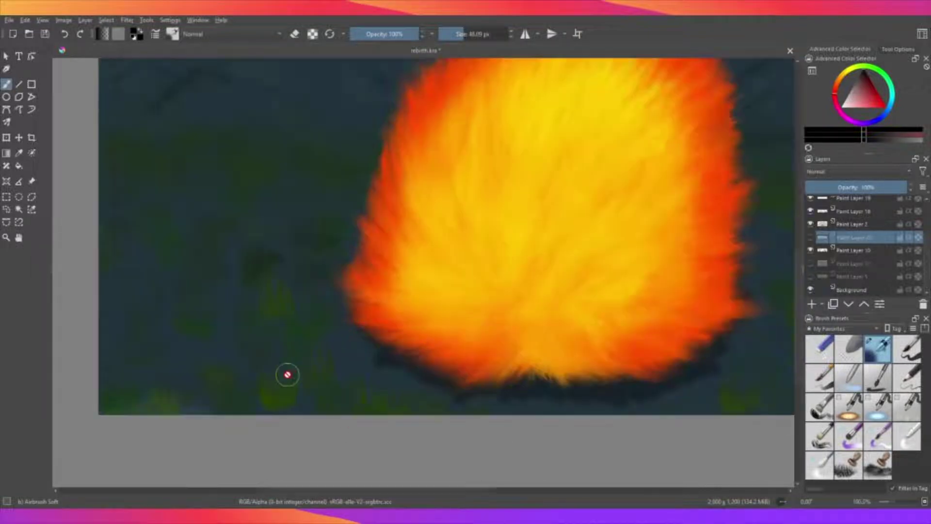
{"action": "scroll", "coordinate": [287, 374], "scroll_direction": "up", "scroll_amount": 1}
{"action": "left_click", "coordinate": [853, 276]}
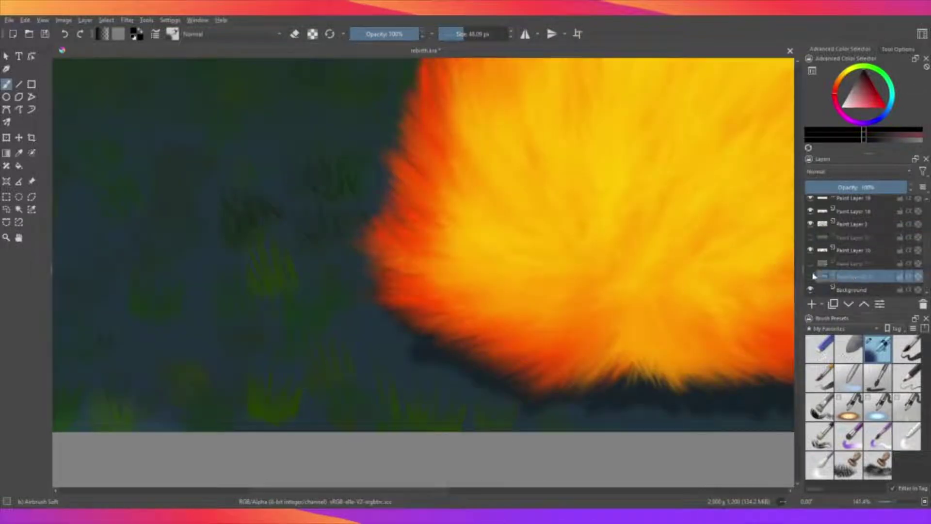
{"action": "left_click", "coordinate": [811, 276]}
Select Paint Layer 10 and zoom in on the fire's base.
{"action": "left_click", "coordinate": [856, 250]}
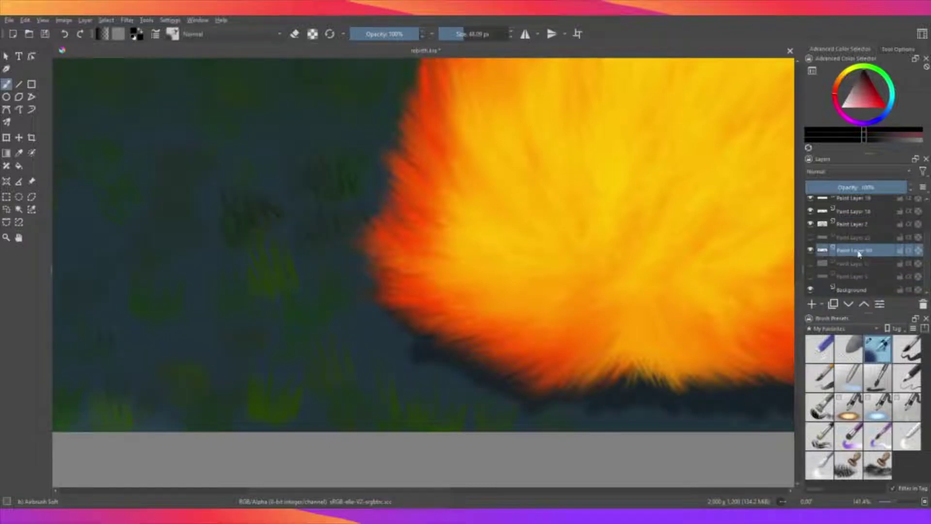
{"action": "left_click", "coordinate": [810, 250]}
{"action": "scroll", "coordinate": [293, 295], "scroll_direction": "down", "scroll_amount": 3}
{"action": "scroll", "coordinate": [341, 287], "scroll_direction": "up", "scroll_amount": 3}
{"action": "scroll", "coordinate": [382, 328], "scroll_direction": "up", "scroll_amount": 1}
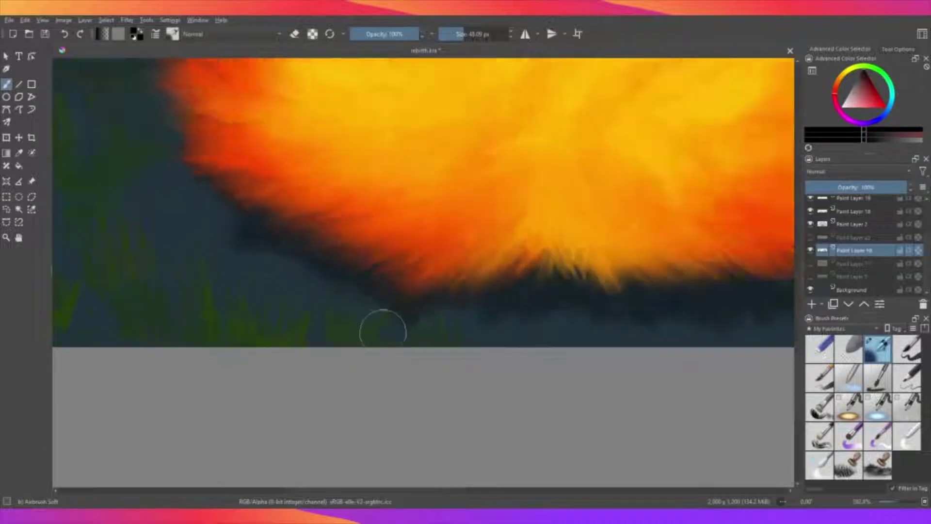
{"action": "scroll", "coordinate": [388, 328], "scroll_direction": "up", "scroll_amount": 1}
{"action": "scroll", "coordinate": [403, 320], "scroll_direction": "up", "scroll_amount": 1}
{"action": "scroll", "coordinate": [439, 320], "scroll_direction": "up", "scroll_amount": 1}
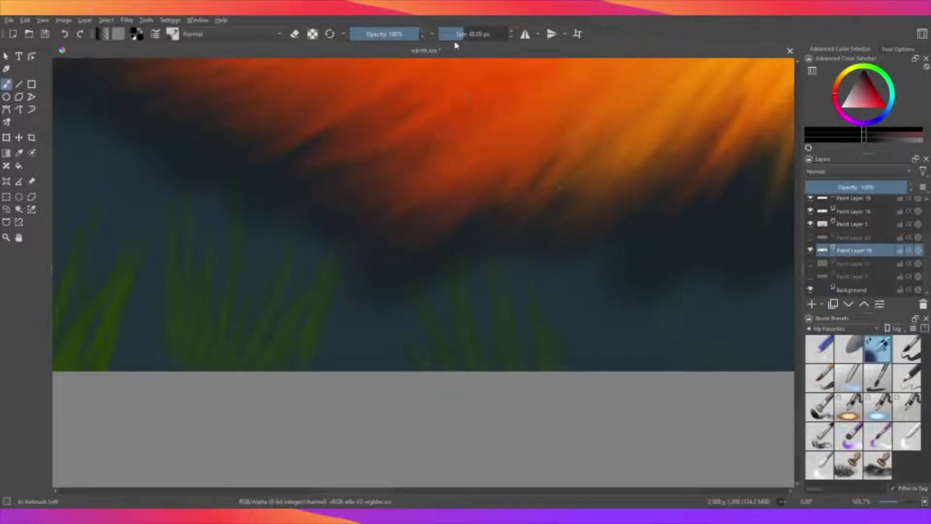
Shrink the brush for fine detail and zoom in below the fire.
{"action": "left_click_drag", "start_coordinate": [468, 34], "coordinate": [459, 35]}
{"action": "scroll", "coordinate": [540, 322], "scroll_direction": "down", "scroll_amount": 2}
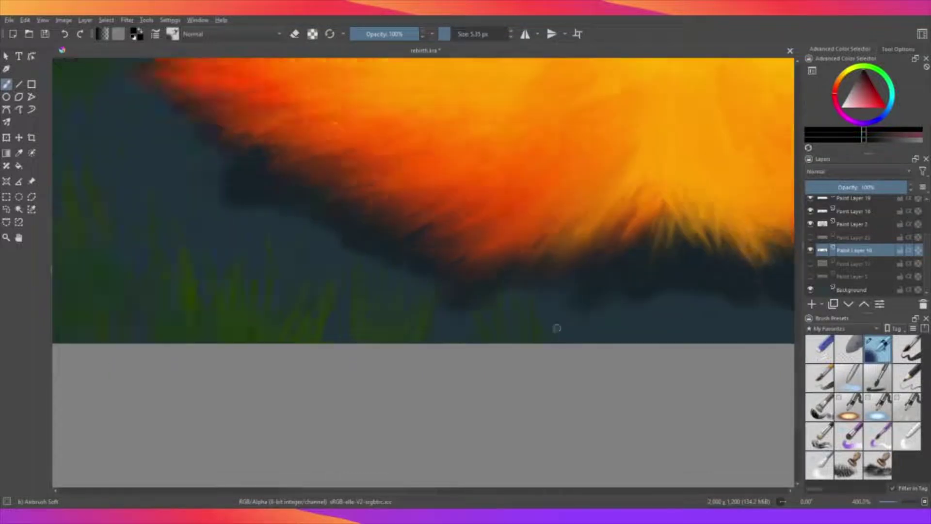
{"action": "scroll", "coordinate": [543, 329], "scroll_direction": "up", "scroll_amount": 1}
{"action": "scroll", "coordinate": [548, 347], "scroll_direction": "up", "scroll_amount": 1}
{"action": "scroll", "coordinate": [548, 335], "scroll_direction": "up", "scroll_amount": 1}
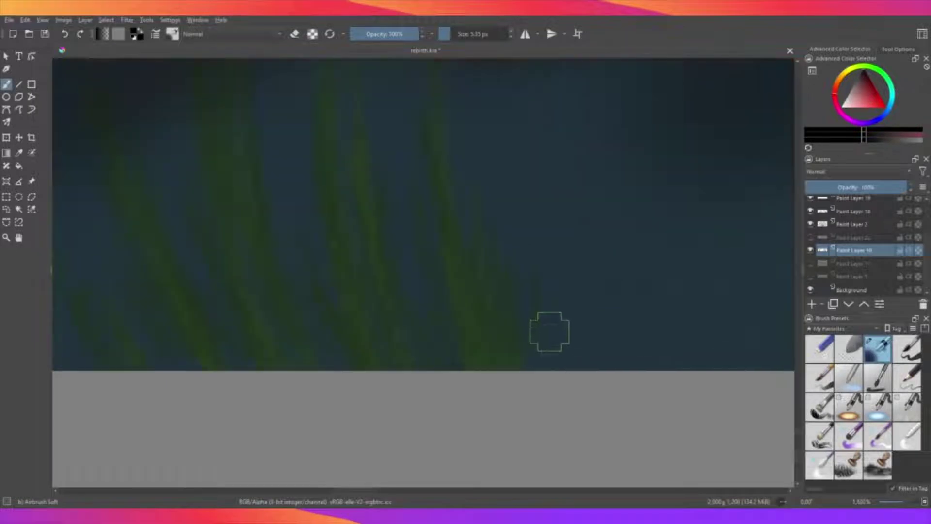
{"action": "scroll", "coordinate": [548, 333], "scroll_direction": "down", "scroll_amount": 3}
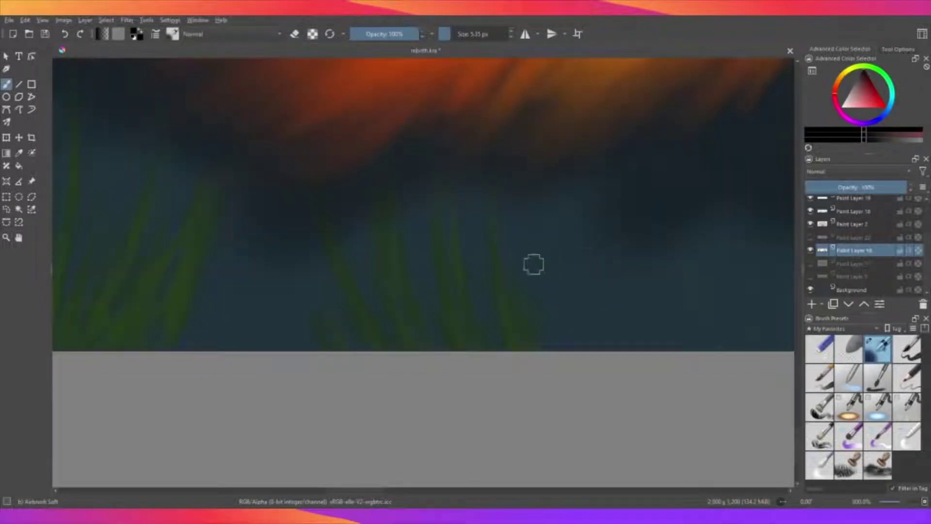
Try a dark vertical stroke below the fire, undo it, and switch to Blender Blur.
{"action": "mouse_move", "coordinate": [534, 346]}
{"action": "left_mouse_down"}
{"action": "mouse_move", "coordinate": [536, 298]}
{"action": "mouse_move", "coordinate": [536, 331]}
{"action": "left_mouse_up"}
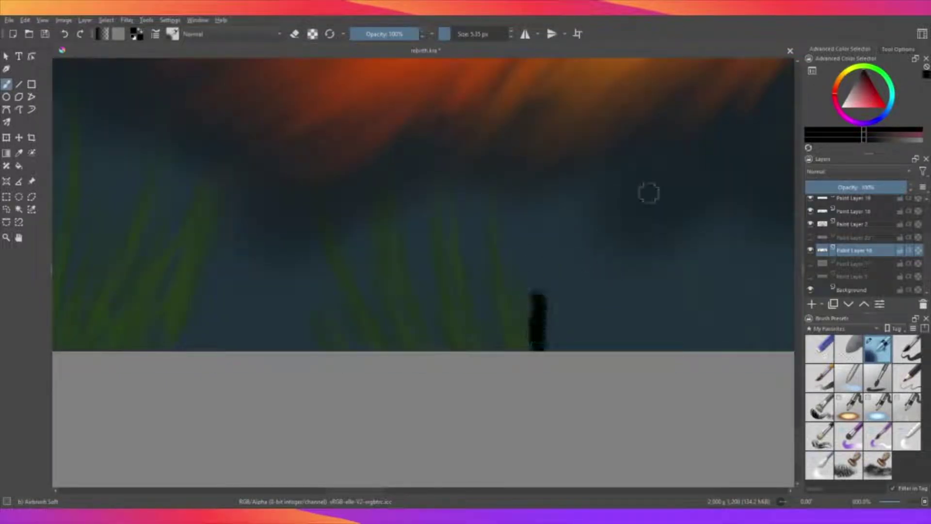
{"action": "left_click", "coordinate": [65, 34]}
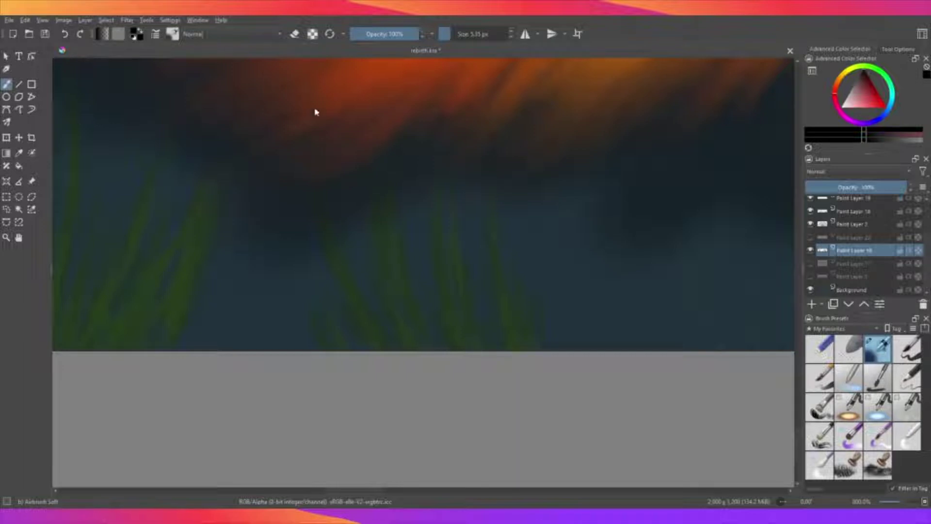
{"action": "key", "text": "slash"}
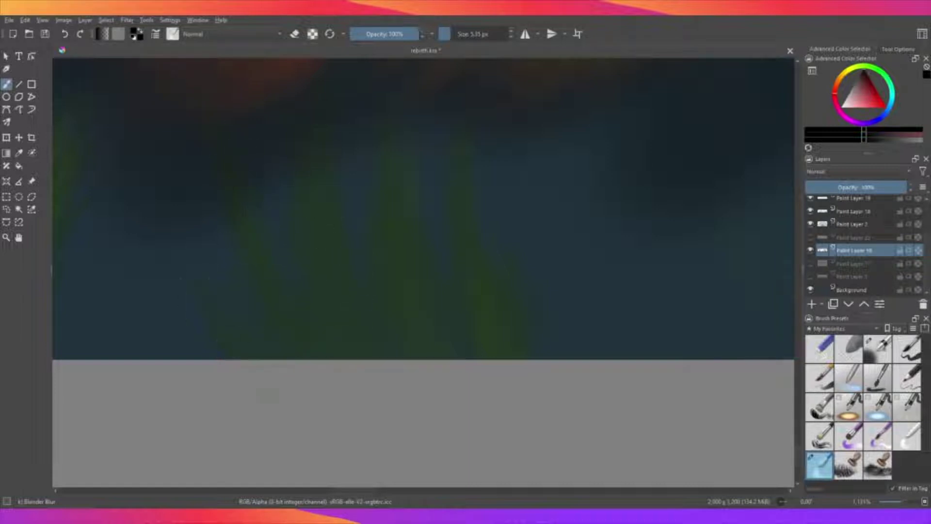
{"action": "scroll", "coordinate": [208, 218], "scroll_direction": "down", "scroll_amount": 2}
{"action": "scroll", "coordinate": [173, 233], "scroll_direction": "down", "scroll_amount": 1}
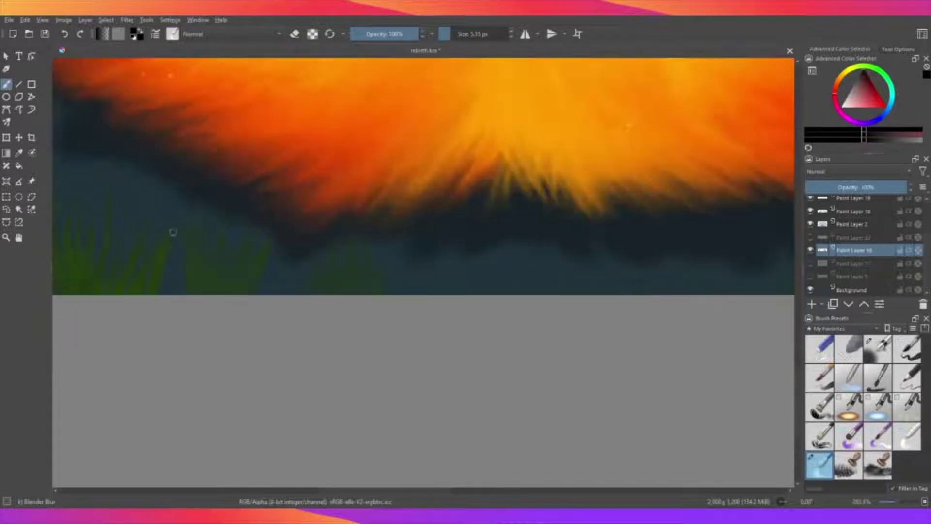
{"action": "scroll", "coordinate": [179, 256], "scroll_direction": "down", "scroll_amount": 1}
{"action": "scroll", "coordinate": [208, 292], "scroll_direction": "up", "scroll_amount": 1}
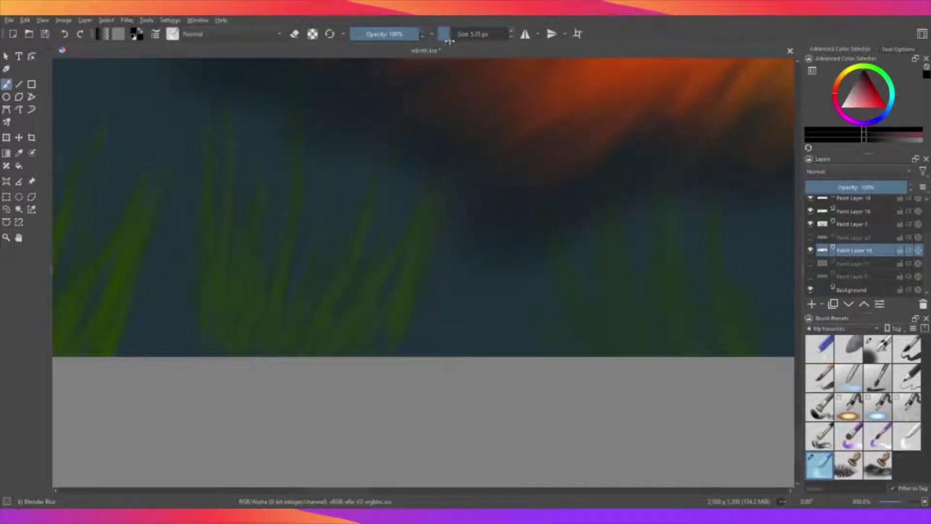
{"action": "scroll", "coordinate": [410, 337], "scroll_direction": "up", "scroll_amount": 1}
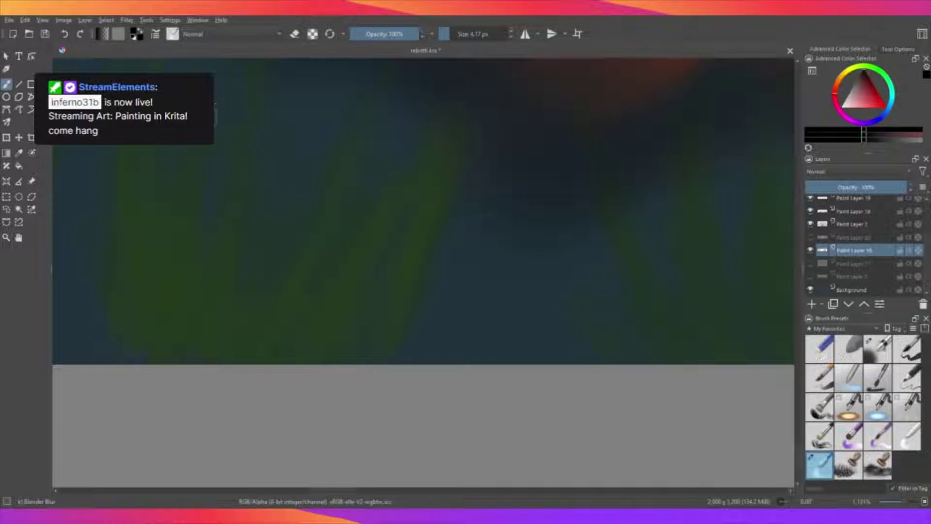
Blend a left-side grass blade's tip into the dark blue background with Blender Blur.
{"action": "scroll", "coordinate": [217, 116], "scroll_direction": "down", "scroll_amount": 3}
{"action": "scroll", "coordinate": [191, 158], "scroll_direction": "up", "scroll_amount": 5}
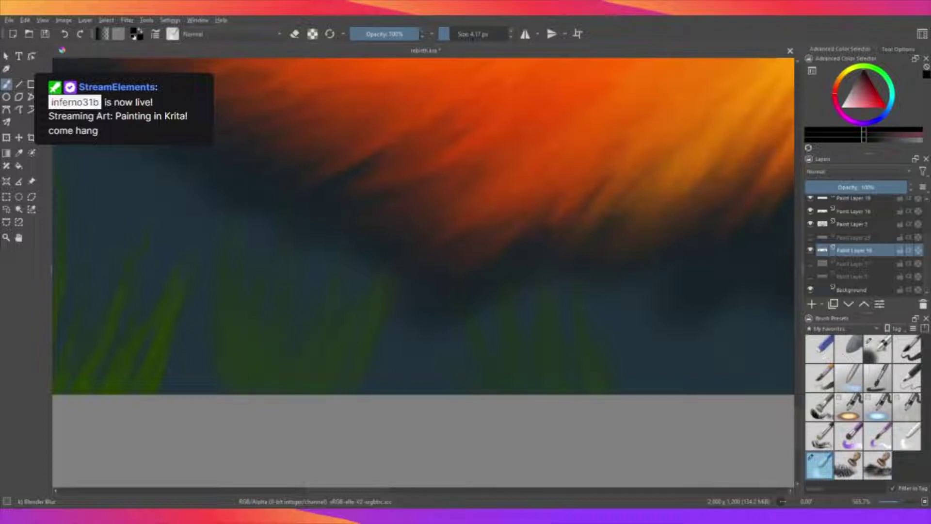
{"action": "scroll", "coordinate": [199, 354], "scroll_direction": "down", "scroll_amount": 3}
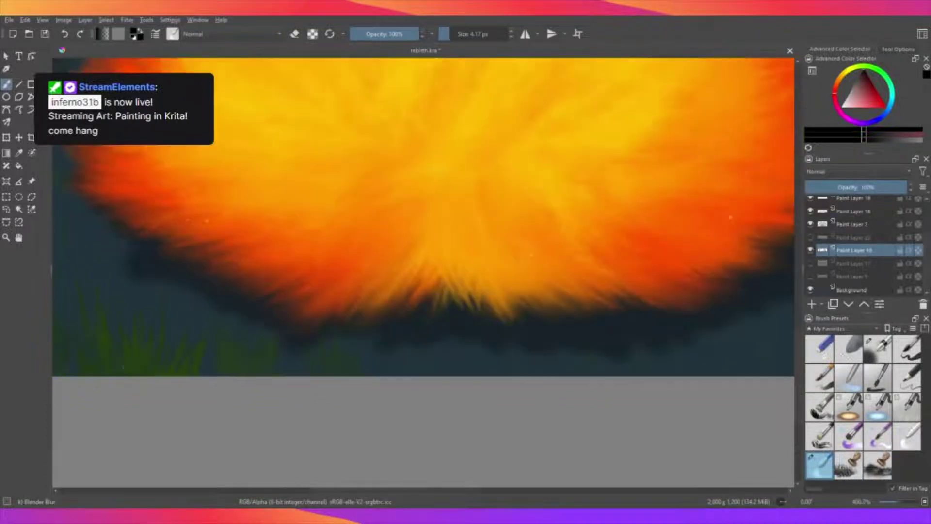
{"action": "scroll", "coordinate": [131, 369], "scroll_direction": "up", "scroll_amount": 2}
{"action": "scroll", "coordinate": [210, 379], "scroll_direction": "up", "scroll_amount": 2}
{"action": "scroll", "coordinate": [226, 375], "scroll_direction": "up", "scroll_amount": 2}
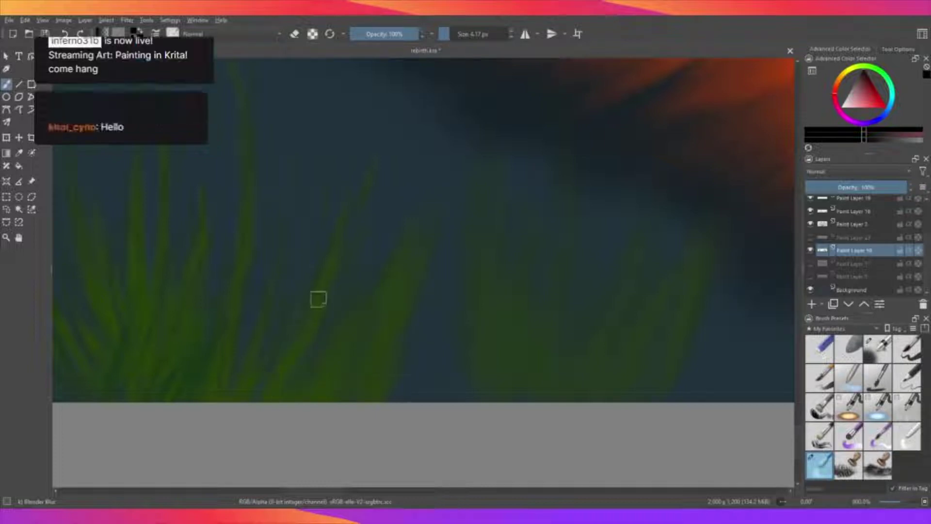
{"action": "left_click_drag", "start_coordinate": [350, 206], "coordinate": [364, 216]}
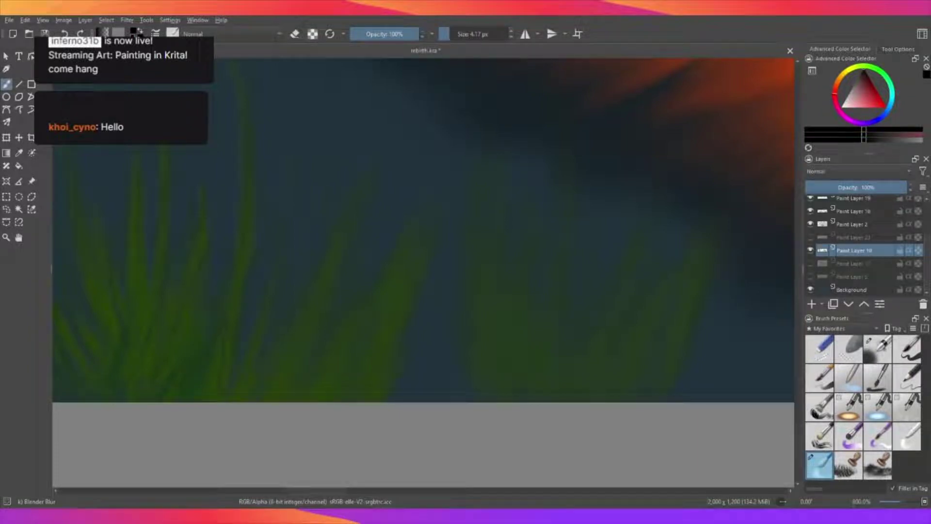
{"action": "scroll", "coordinate": [254, 333], "scroll_direction": "up", "scroll_amount": 3}
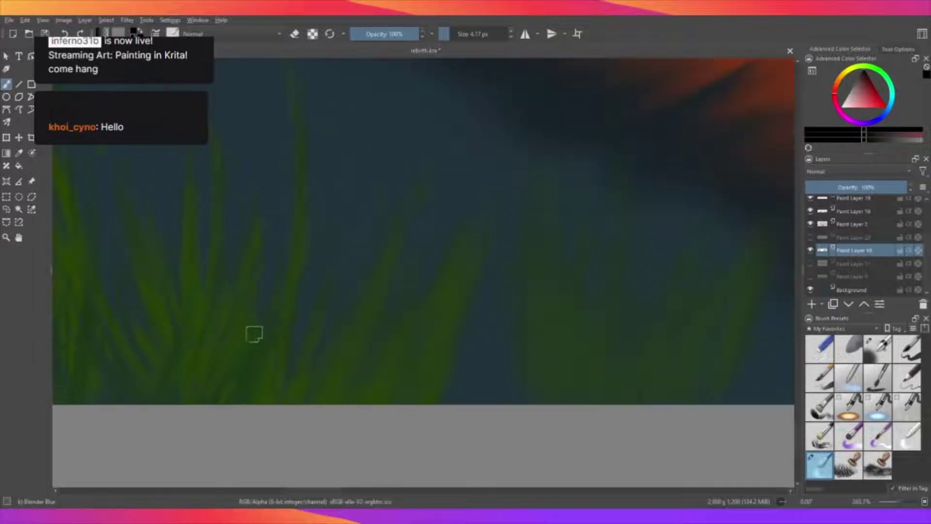
{"action": "scroll", "coordinate": [252, 320], "scroll_direction": "up", "scroll_amount": 2}
{"action": "scroll", "coordinate": [272, 306], "scroll_direction": "up", "scroll_amount": 1}
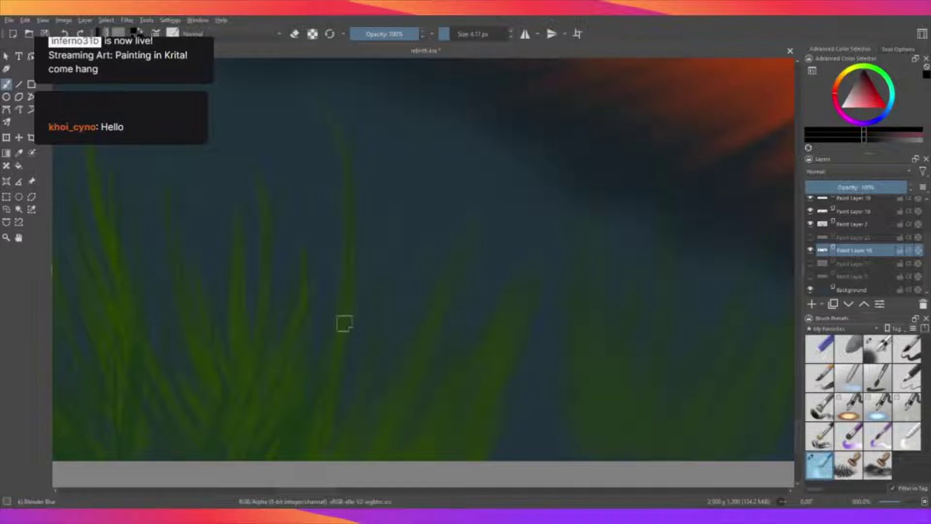
Turn the hidden background, grass and upper layers back on and review the whole painting.
{"action": "scroll", "coordinate": [389, 214], "scroll_direction": "down", "scroll_amount": 3}
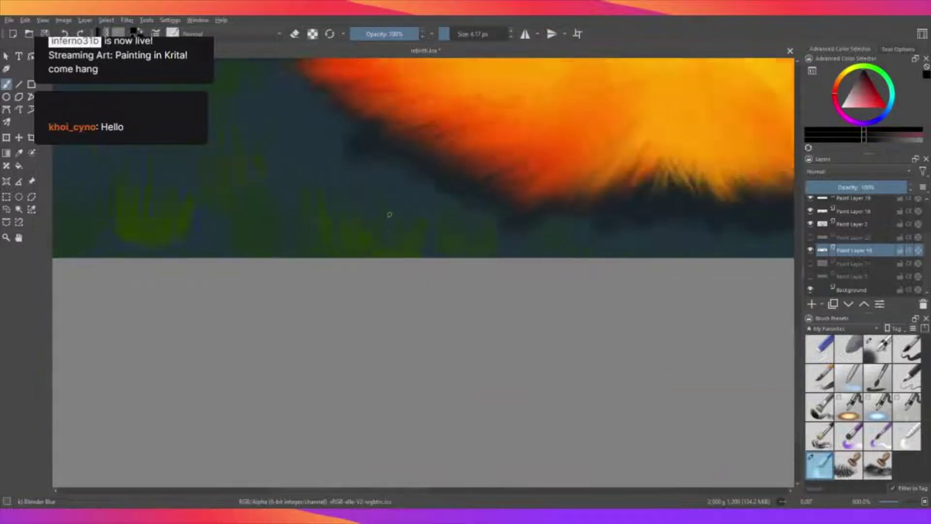
{"action": "key", "text": "plus"}
{"action": "key", "text": "plus"}
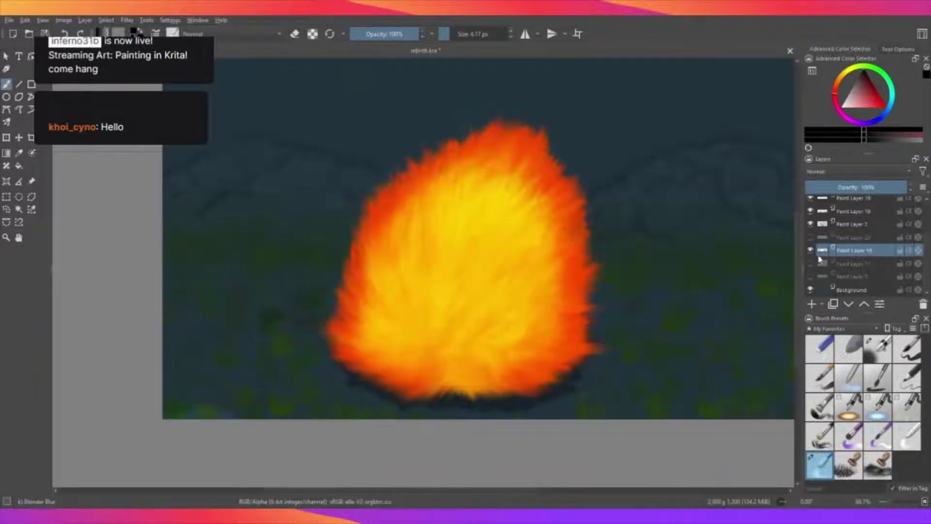
{"action": "left_click", "coordinate": [809, 263]}
{"action": "left_click", "coordinate": [809, 237]}
{"action": "key", "text": "minus"}
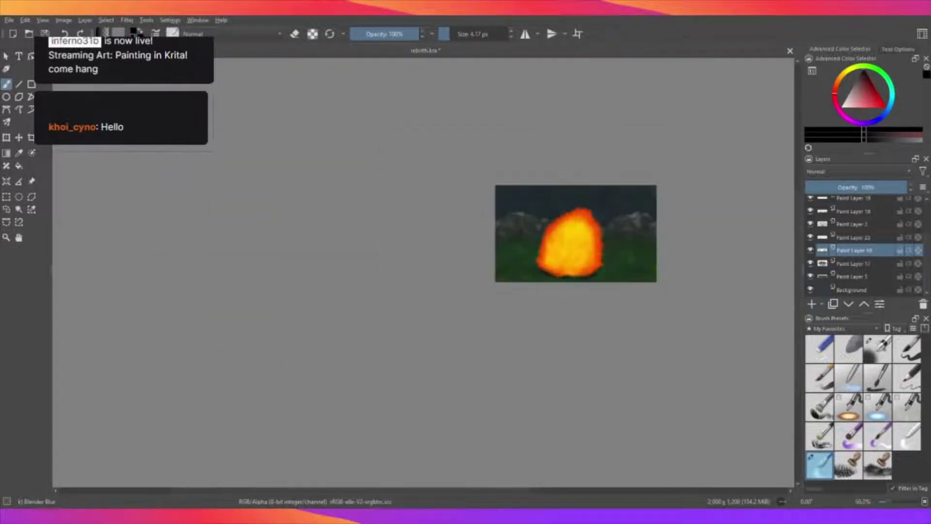
{"action": "key", "text": "plus"}
{"action": "key", "text": "plus"}
{"action": "scroll", "coordinate": [851, 207], "scroll_direction": "up", "scroll_amount": 2}
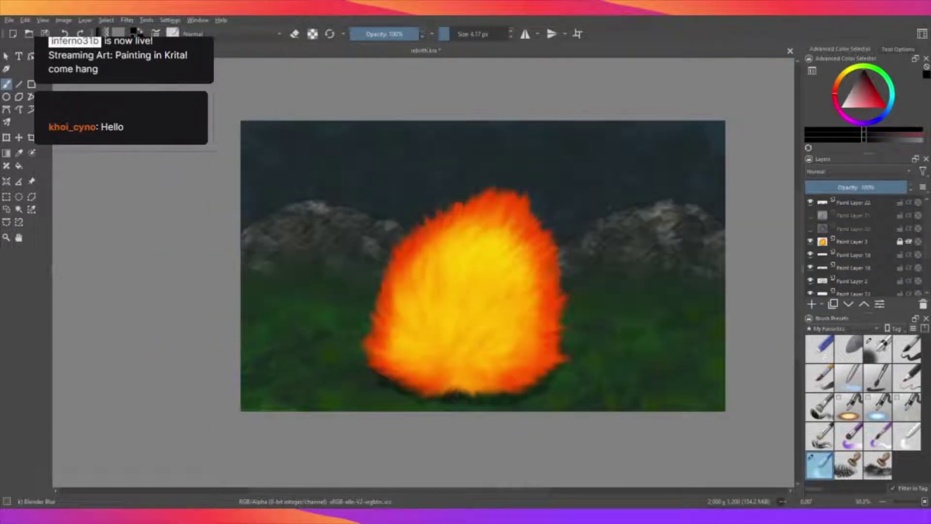
{"action": "left_click", "coordinate": [810, 215]}
{"action": "key", "text": "minus"}
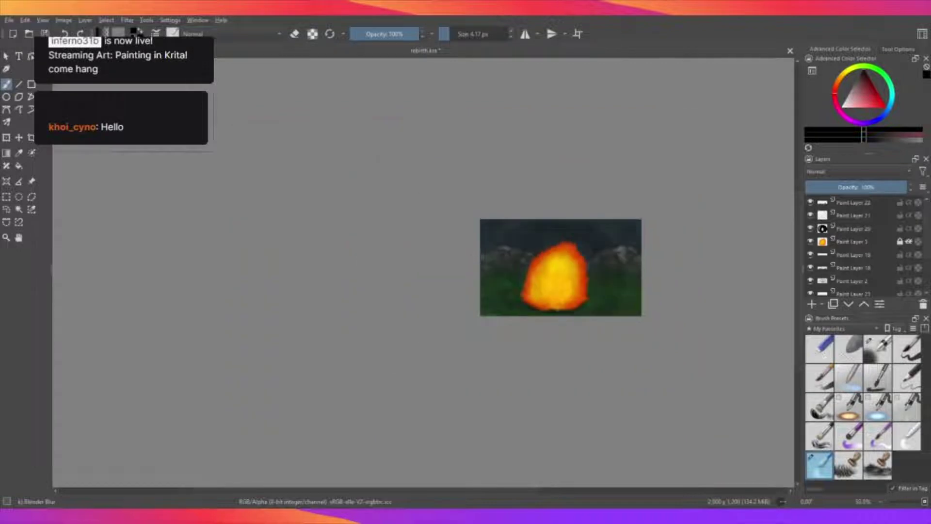
{"action": "key", "text": "plus"}
{"action": "scroll", "coordinate": [619, 304], "scroll_direction": "up", "scroll_amount": 1}
{"action": "key", "text": "plus"}
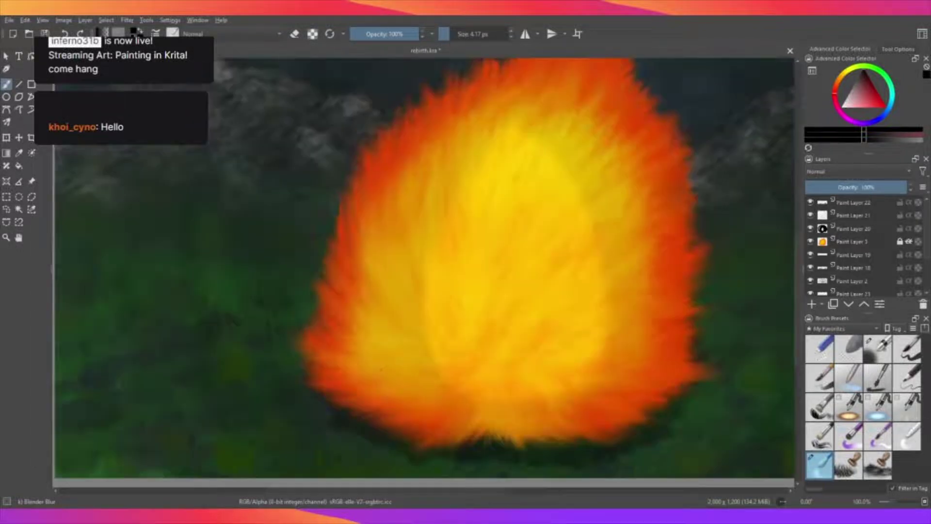
{"action": "key", "text": "minus"}
{"action": "key", "text": "minus"}
{"action": "key", "text": "plus"}
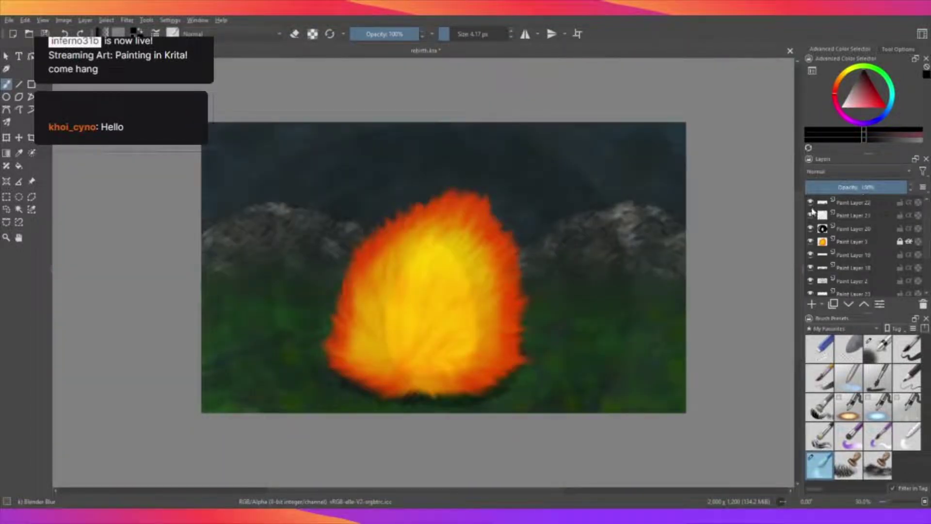
Hide Paint Layers 22, 21 and 20.
{"action": "left_click", "coordinate": [810, 204]}
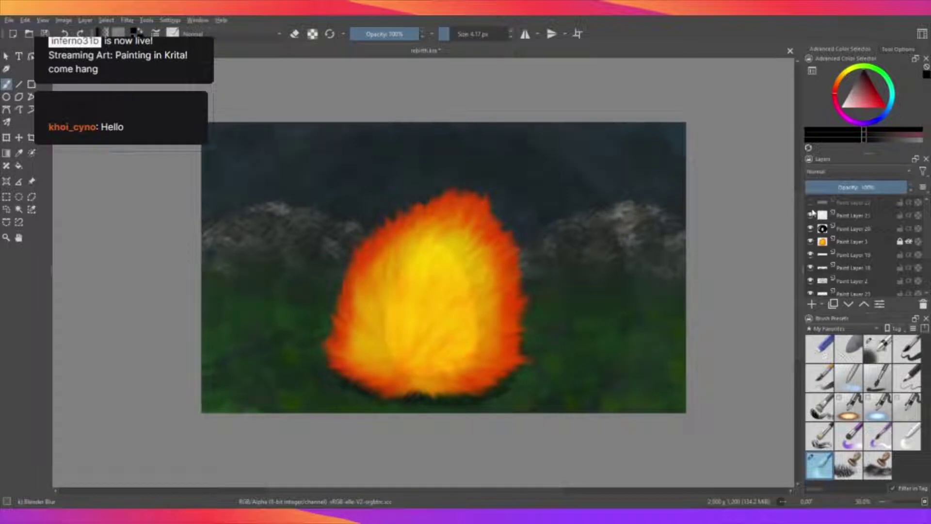
{"action": "left_click", "coordinate": [812, 205]}
{"action": "left_click", "coordinate": [811, 215]}
{"action": "key", "text": "plus"}
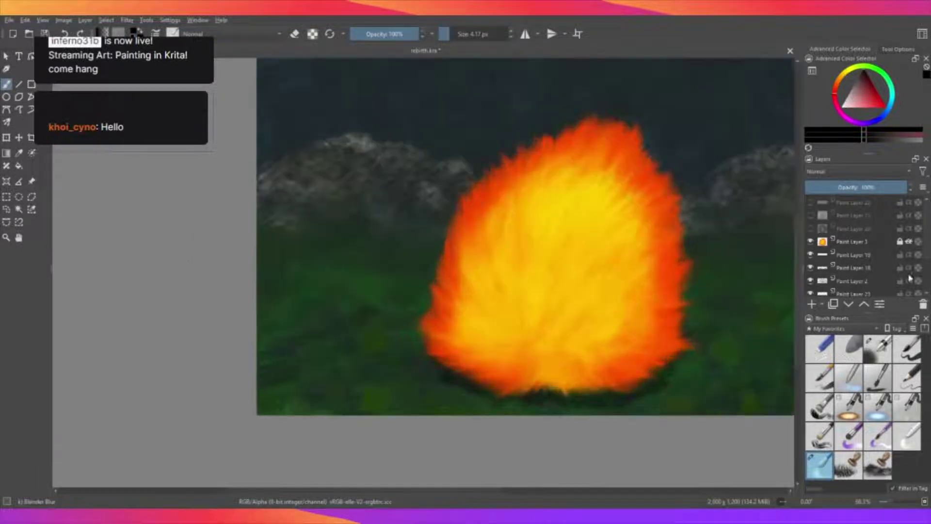
Test-toggle Paint Layers 19 and 18, then hide rocks Layer 17 and grass base Layer 5.
{"action": "left_click", "coordinate": [810, 255]}
{"action": "left_click", "coordinate": [810, 268]}
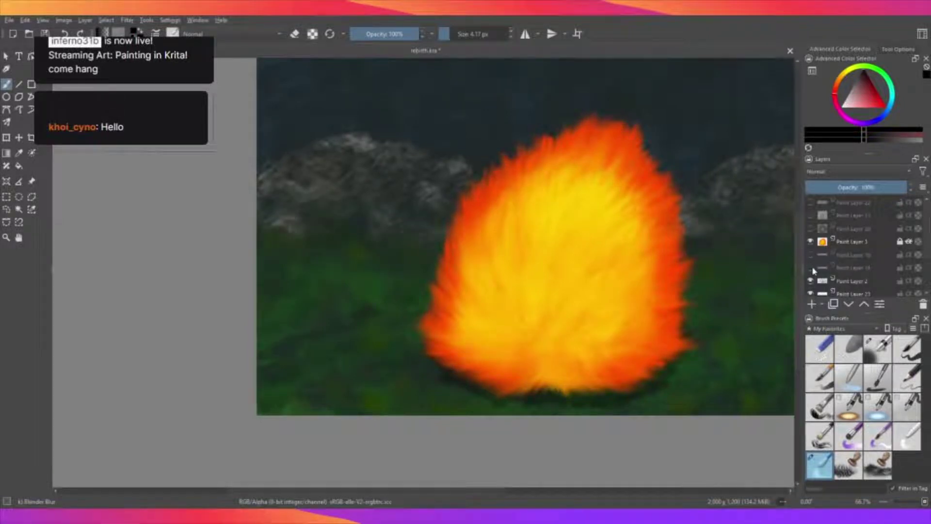
{"action": "left_click", "coordinate": [810, 255]}
{"action": "left_click", "coordinate": [809, 268]}
{"action": "scroll", "coordinate": [835, 272], "scroll_direction": "down", "scroll_amount": 2}
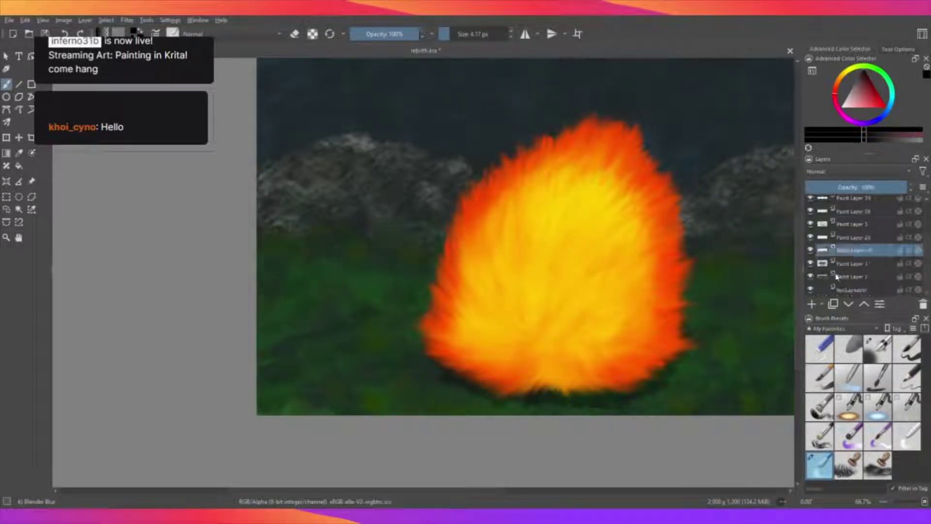
{"action": "left_click", "coordinate": [811, 264]}
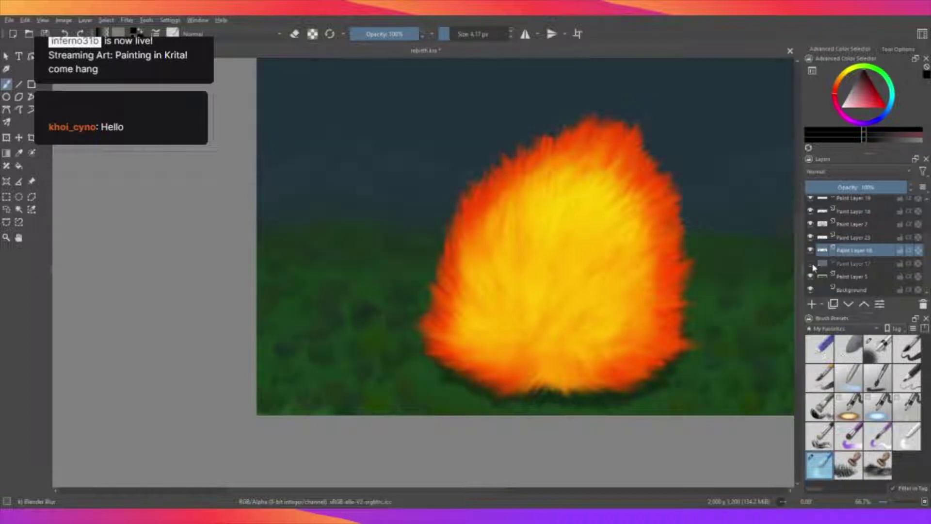
{"action": "left_click", "coordinate": [811, 276]}
Paint thin green grass blades on Paint Layer 16 left of and below the fire.
{"action": "scroll", "coordinate": [385, 402], "scroll_direction": "up", "scroll_amount": 3}
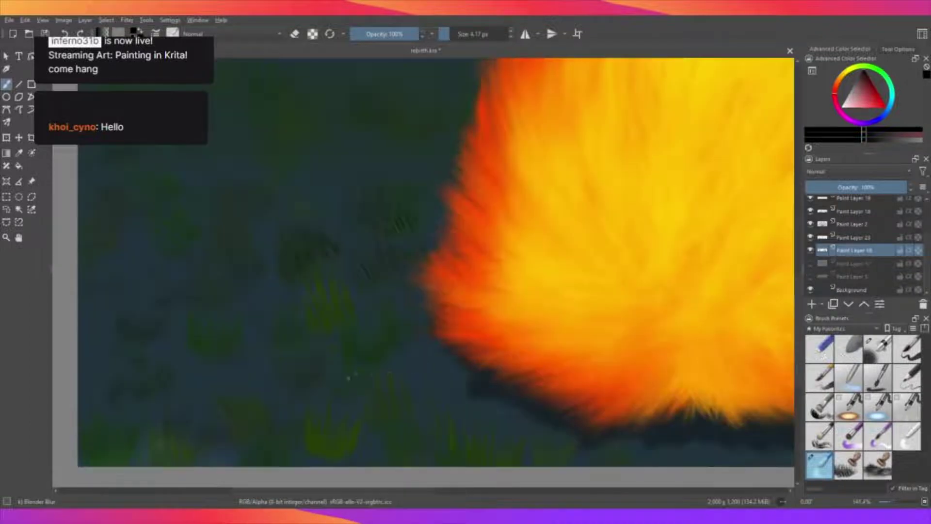
{"action": "scroll", "coordinate": [385, 403], "scroll_direction": "down", "scroll_amount": 3}
{"action": "scroll", "coordinate": [385, 403], "scroll_direction": "up", "scroll_amount": 3}
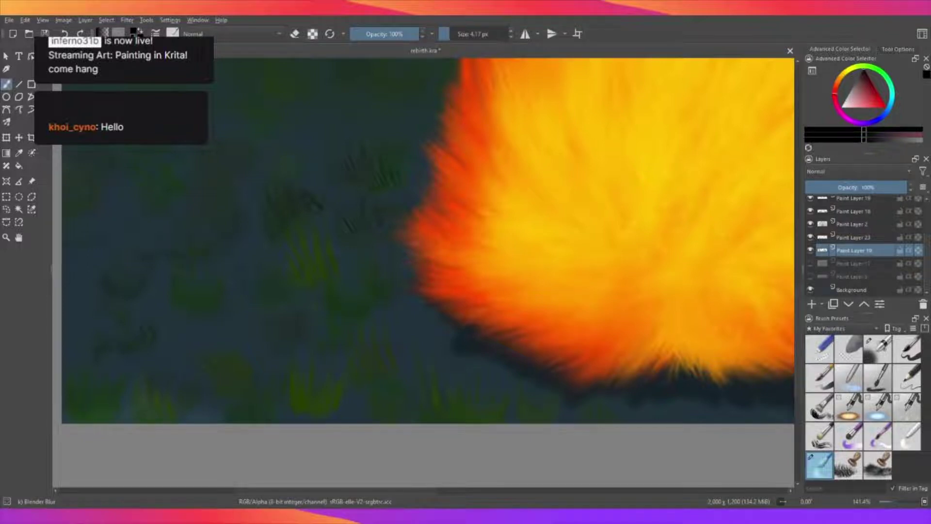
{"action": "scroll", "coordinate": [441, 410], "scroll_direction": "up", "scroll_amount": 1}
{"action": "scroll", "coordinate": [493, 426], "scroll_direction": "up", "scroll_amount": 1}
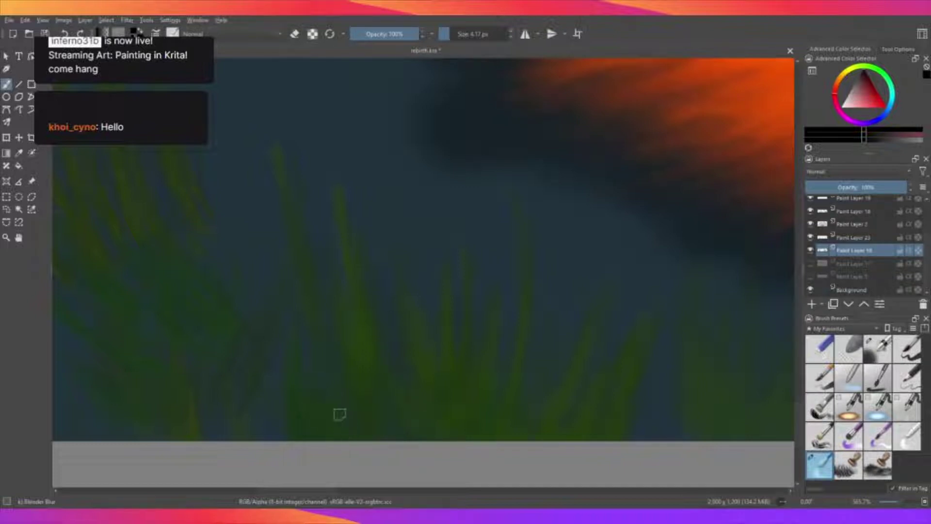
{"action": "left_click_drag", "start_coordinate": [339, 414], "coordinate": [325, 391]}
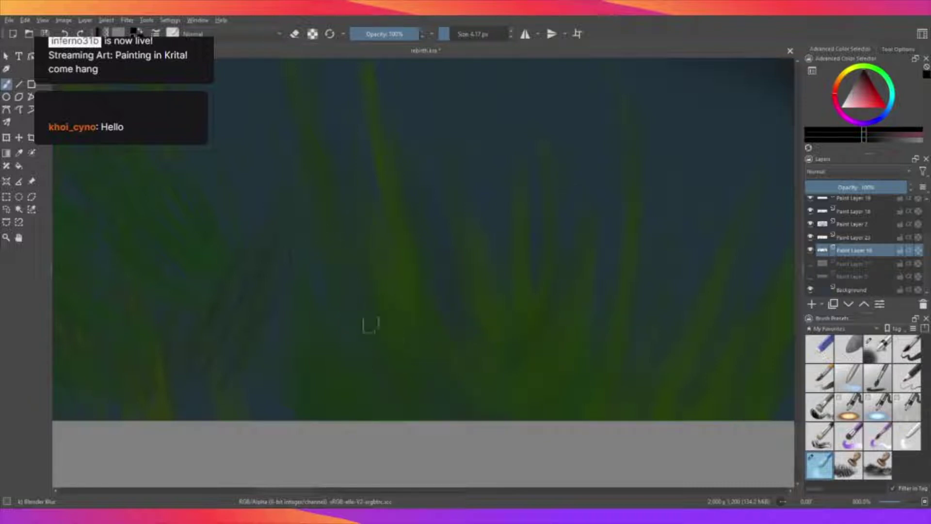
{"action": "scroll", "coordinate": [353, 272], "scroll_direction": "down", "scroll_amount": 2}
Add more green grass blade tufts along the dark ground under the fire's lower-left edge.
{"action": "scroll", "coordinate": [447, 309], "scroll_direction": "down", "scroll_amount": 5}
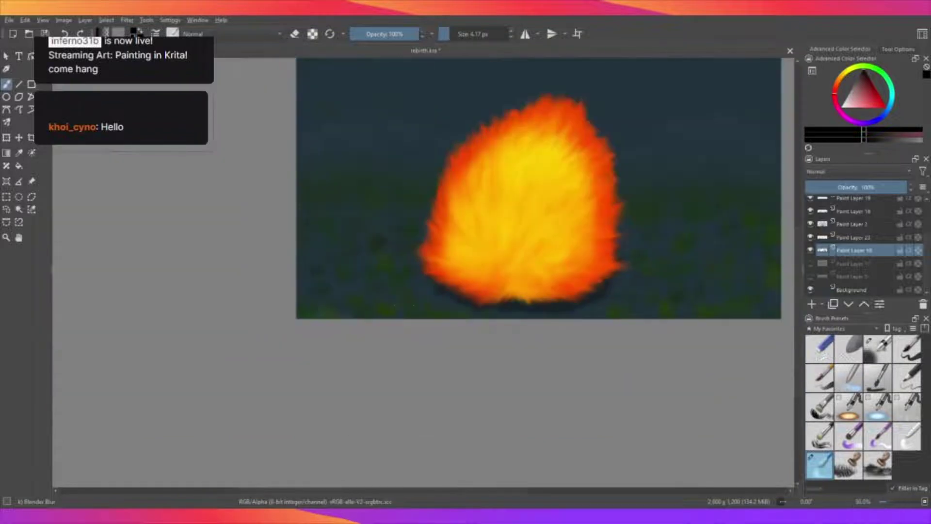
{"action": "scroll", "coordinate": [412, 286], "scroll_direction": "up", "scroll_amount": 3}
{"action": "scroll", "coordinate": [402, 276], "scroll_direction": "up", "scroll_amount": 2}
{"action": "scroll", "coordinate": [403, 276], "scroll_direction": "up", "scroll_amount": 2}
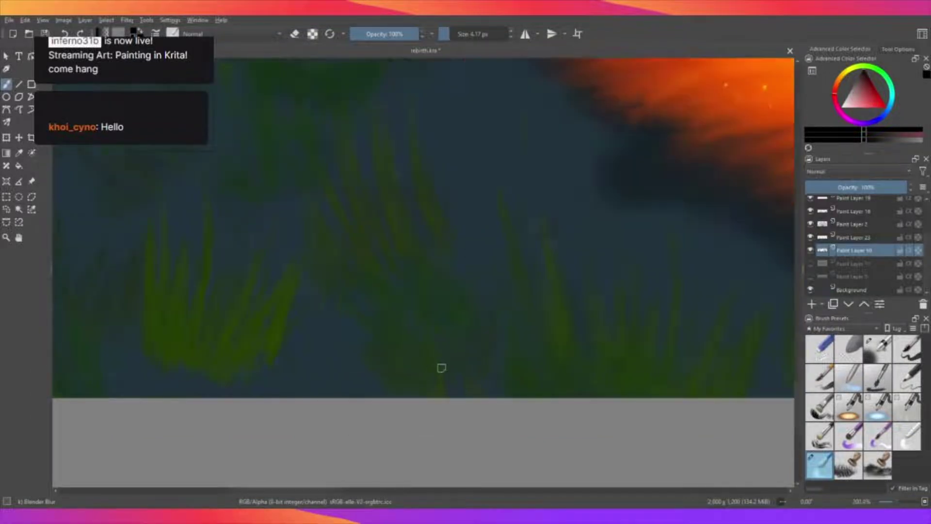
{"action": "scroll", "coordinate": [441, 370], "scroll_direction": "up", "scroll_amount": 1}
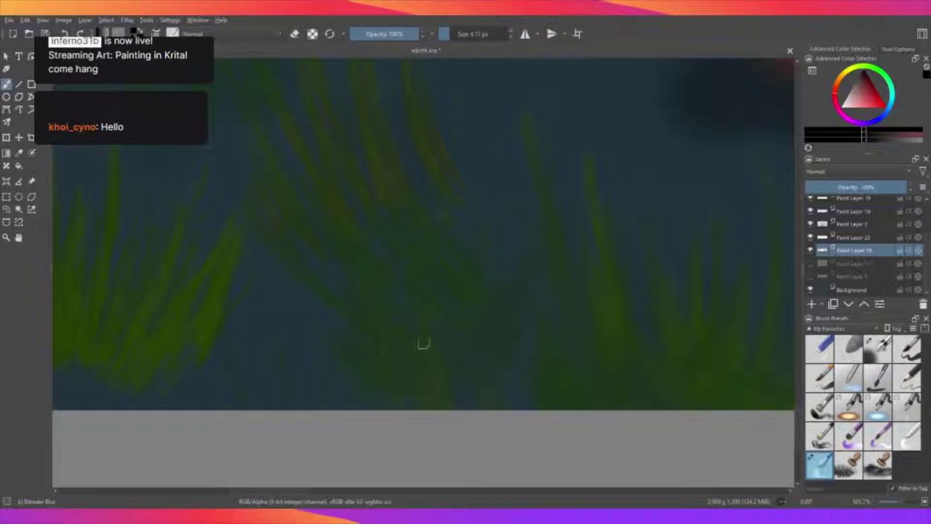
{"action": "scroll", "coordinate": [402, 366], "scroll_direction": "up", "scroll_amount": 1}
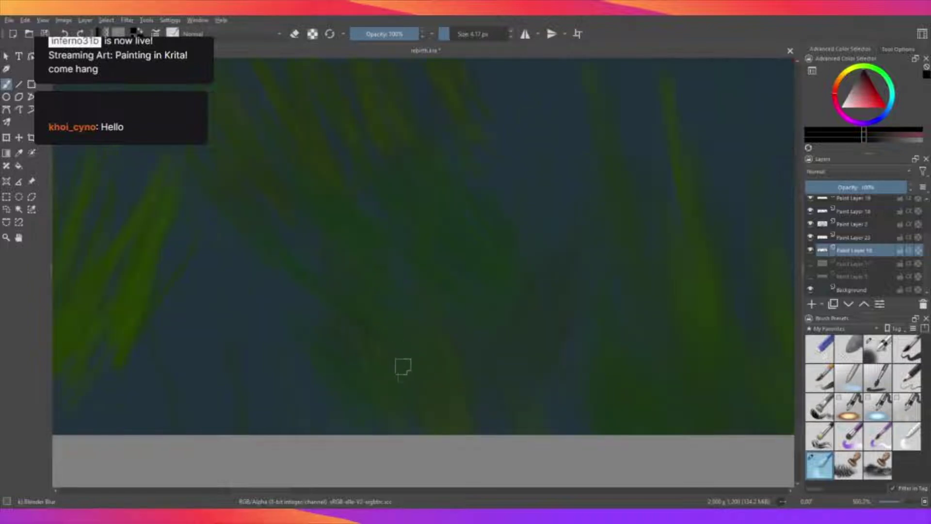
{"action": "scroll", "coordinate": [410, 378], "scroll_direction": "up", "scroll_amount": 1}
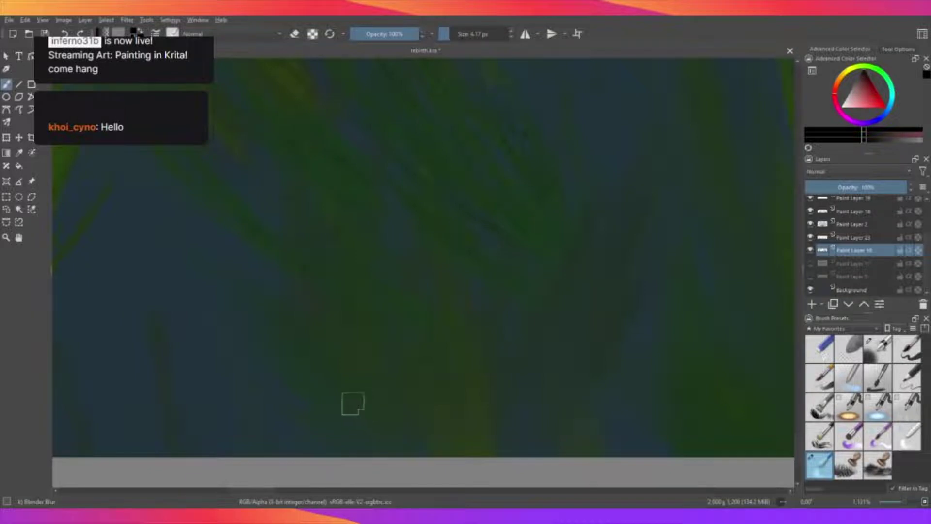
{"action": "scroll", "coordinate": [374, 339], "scroll_direction": "down", "scroll_amount": 3}
{"action": "scroll", "coordinate": [386, 200], "scroll_direction": "up", "scroll_amount": 2}
{"action": "scroll", "coordinate": [390, 307], "scroll_direction": "up", "scroll_amount": 2}
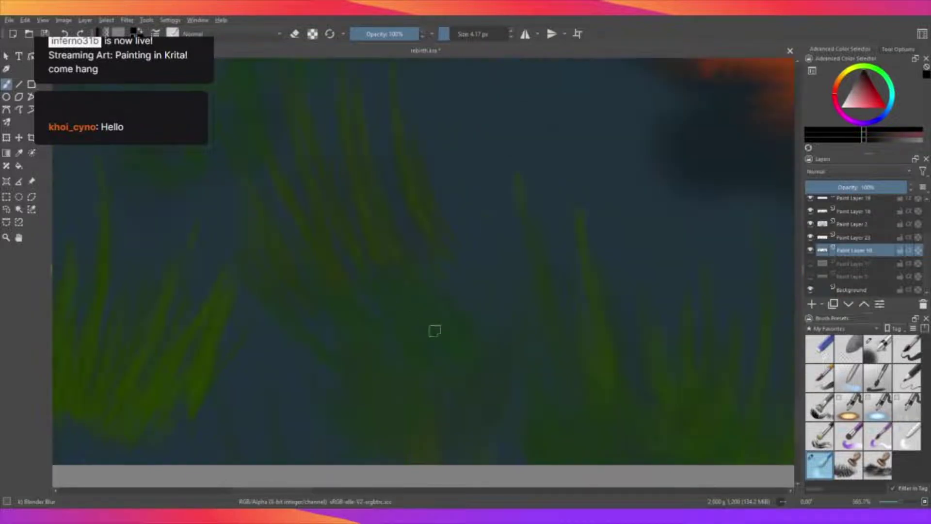
{"action": "scroll", "coordinate": [463, 328], "scroll_direction": "up", "scroll_amount": 2}
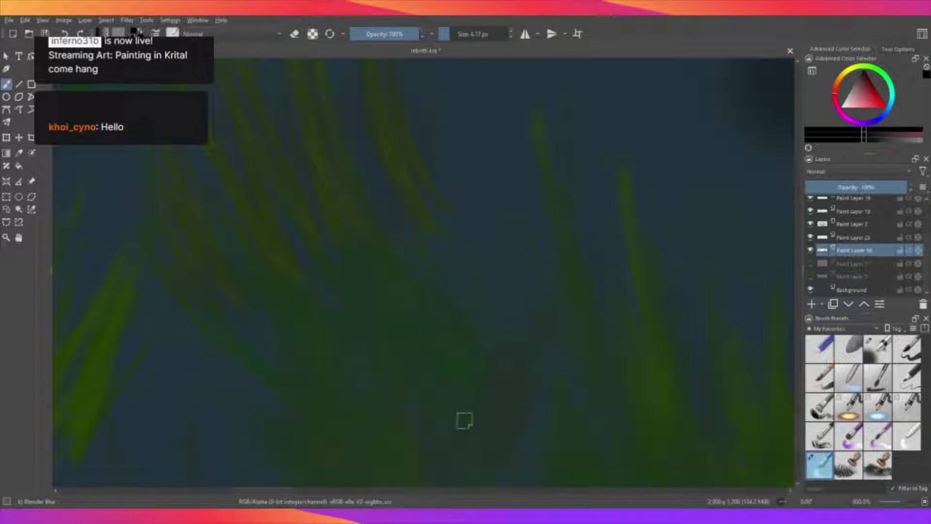
Zoom to about 800% and keep blending grass blade strokes on Paint Layer 16.
{"action": "key", "text": "minus"}
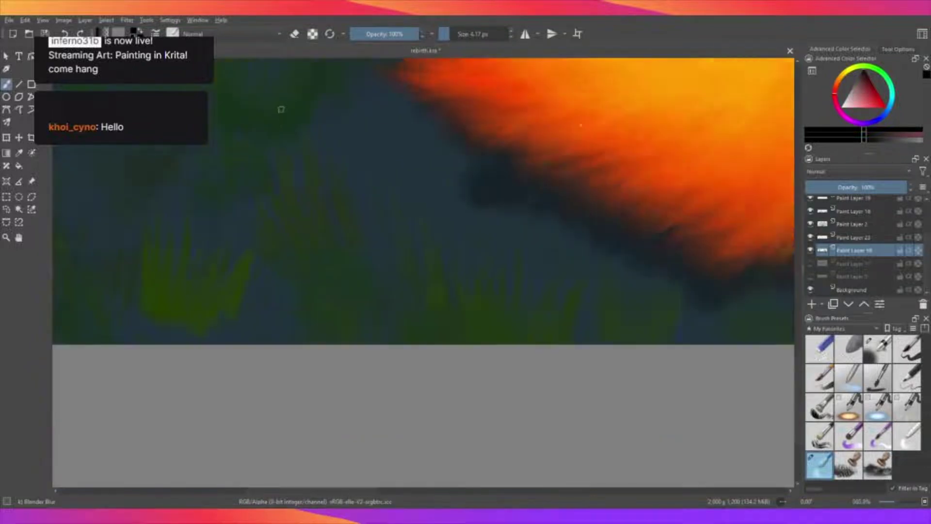
{"action": "key", "text": "plus"}
{"action": "key", "text": "plus"}
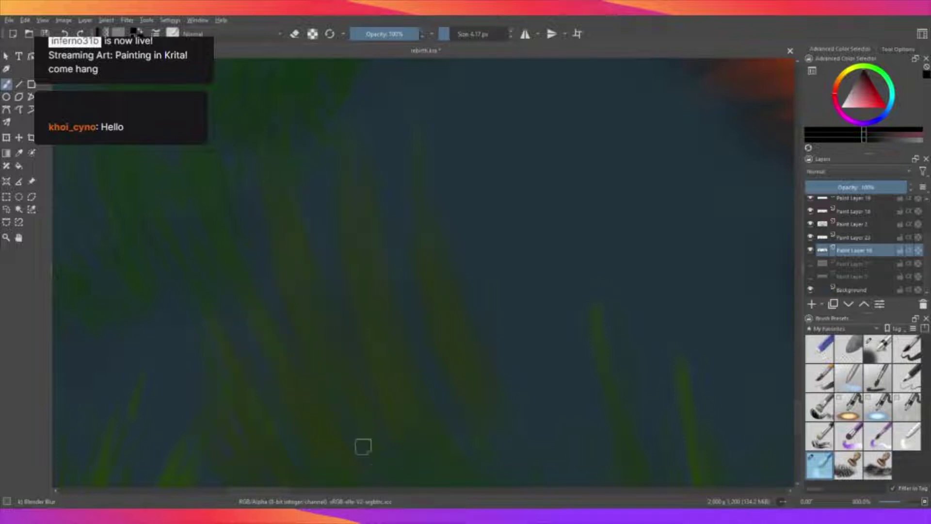
{"action": "scroll", "coordinate": [308, 338], "scroll_direction": "down", "scroll_amount": 3}
{"action": "scroll", "coordinate": [270, 314], "scroll_direction": "up", "scroll_amount": 3}
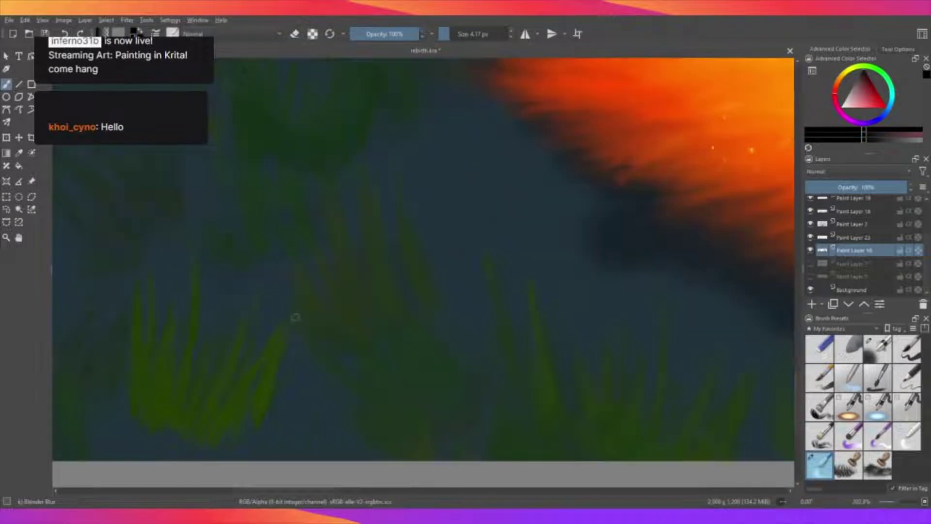
{"action": "scroll", "coordinate": [291, 316], "scroll_direction": "up", "scroll_amount": 3}
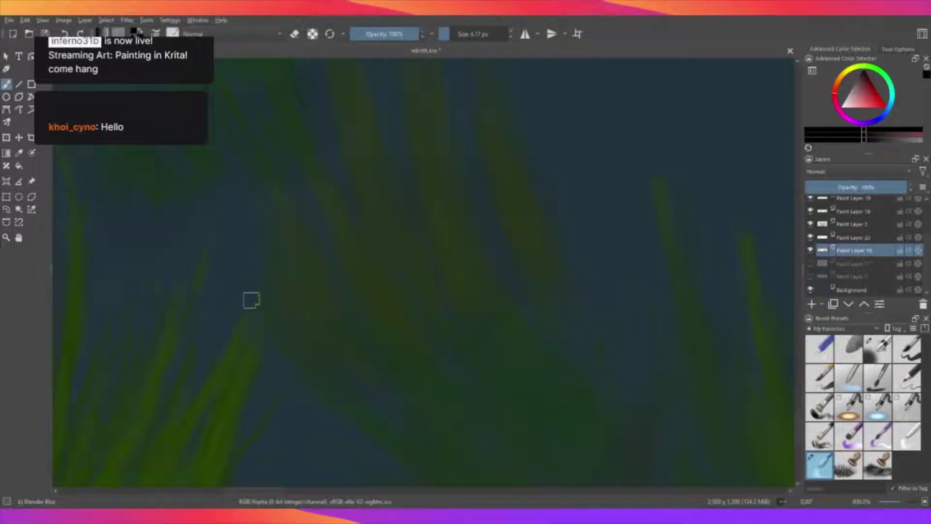
{"action": "scroll", "coordinate": [259, 239], "scroll_direction": "down", "scroll_amount": 1}
Paint denser layered grass blades left of the fire, then check at 141.4% zoom.
{"action": "scroll", "coordinate": [250, 275], "scroll_direction": "down", "scroll_amount": 4}
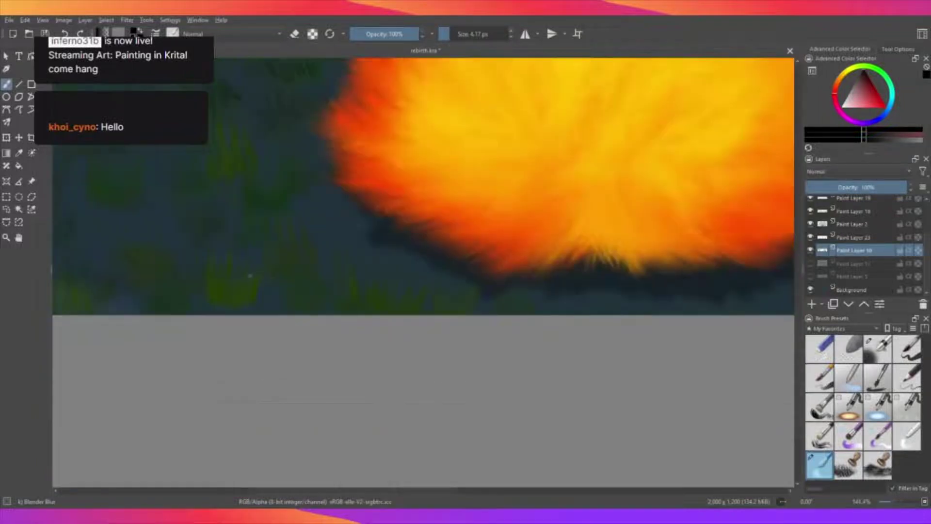
{"action": "scroll", "coordinate": [190, 276], "scroll_direction": "up", "scroll_amount": 1}
{"action": "scroll", "coordinate": [204, 270], "scroll_direction": "up", "scroll_amount": 1}
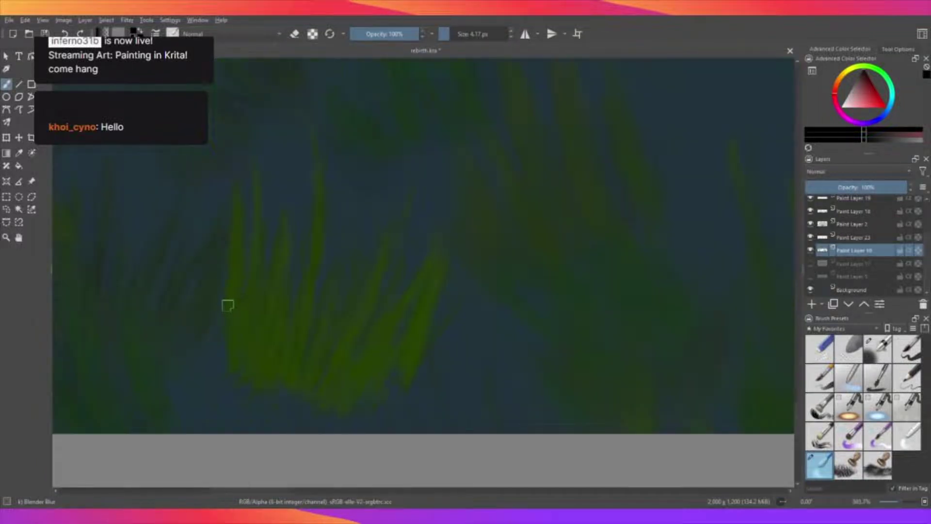
{"action": "scroll", "coordinate": [226, 306], "scroll_direction": "up", "scroll_amount": 1}
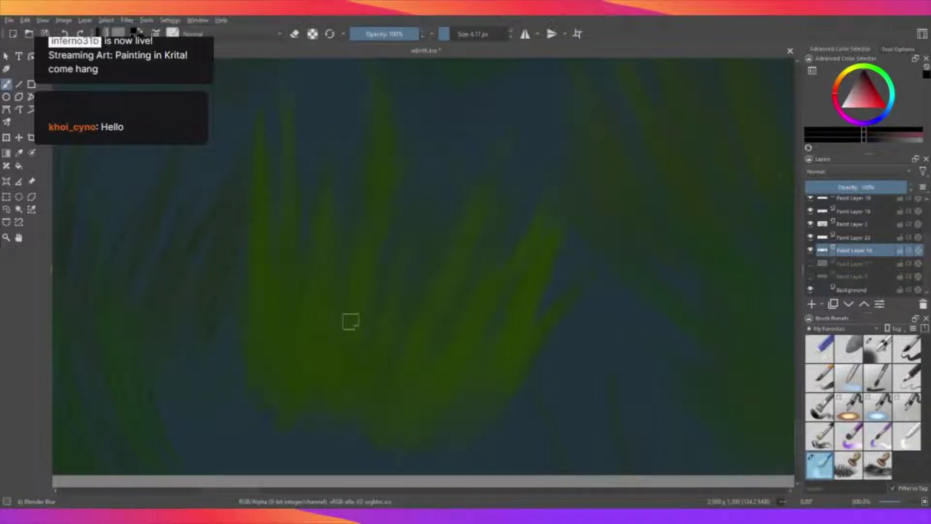
Stroke Blender Blur over the grass tufts at close zoom to smooth their edges.
{"action": "scroll", "coordinate": [388, 320], "scroll_direction": "down", "scroll_amount": 3}
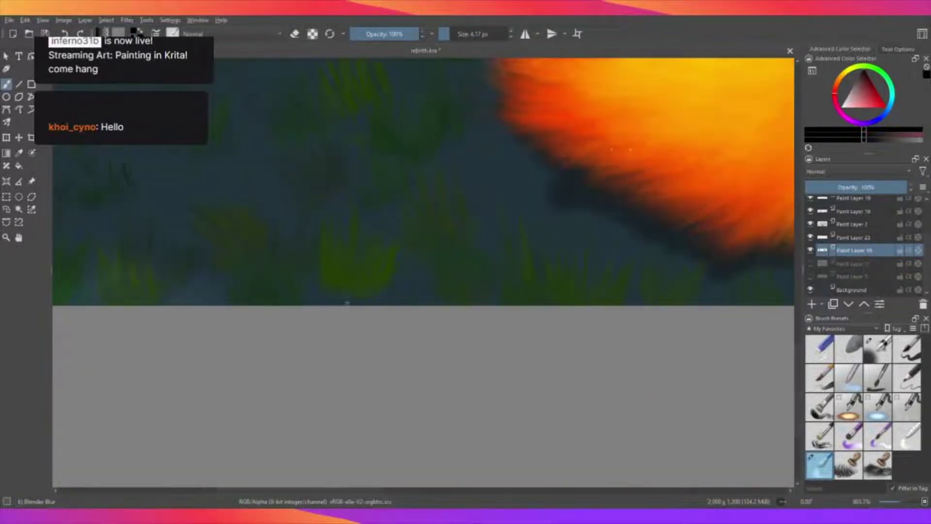
{"action": "scroll", "coordinate": [339, 291], "scroll_direction": "down", "scroll_amount": 2}
{"action": "scroll", "coordinate": [340, 291], "scroll_direction": "up", "scroll_amount": 3}
{"action": "scroll", "coordinate": [312, 299], "scroll_direction": "up", "scroll_amount": 1}
{"action": "scroll", "coordinate": [311, 299], "scroll_direction": "up", "scroll_amount": 1}
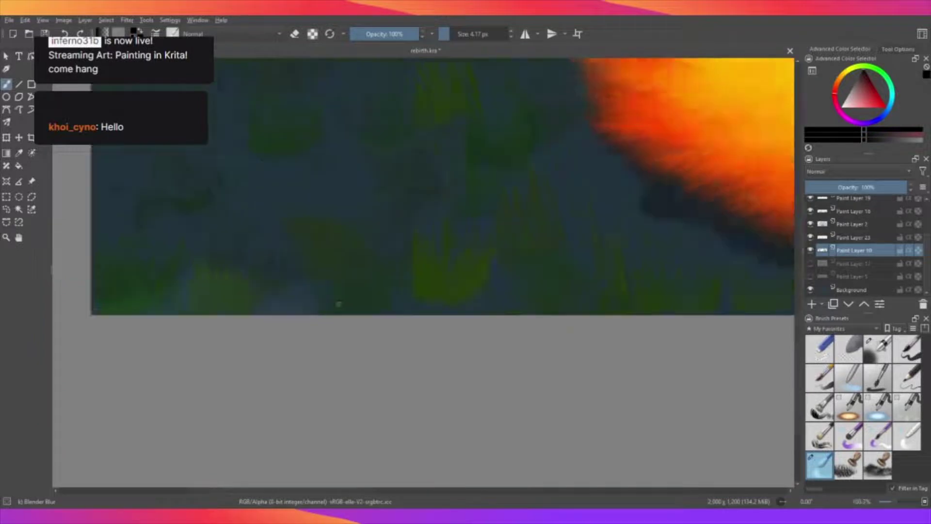
{"action": "scroll", "coordinate": [354, 309], "scroll_direction": "up", "scroll_amount": 1}
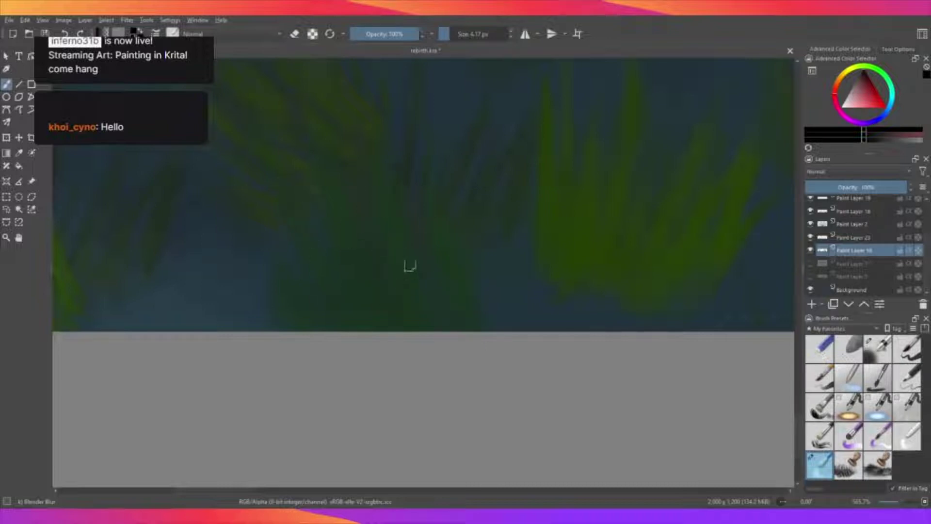
{"action": "scroll", "coordinate": [413, 143], "scroll_direction": "down", "scroll_amount": 2}
{"action": "scroll", "coordinate": [388, 212], "scroll_direction": "up", "scroll_amount": 1}
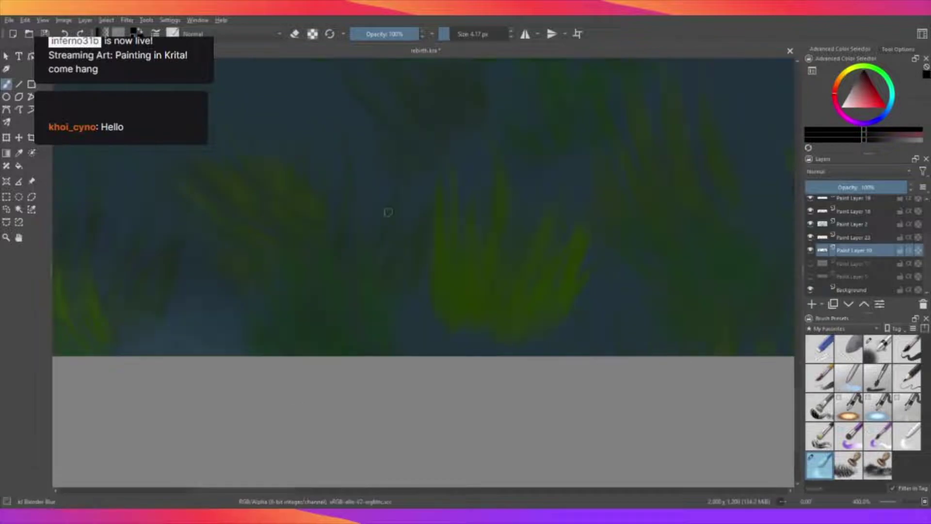
{"action": "scroll", "coordinate": [440, 288], "scroll_direction": "up", "scroll_amount": 1}
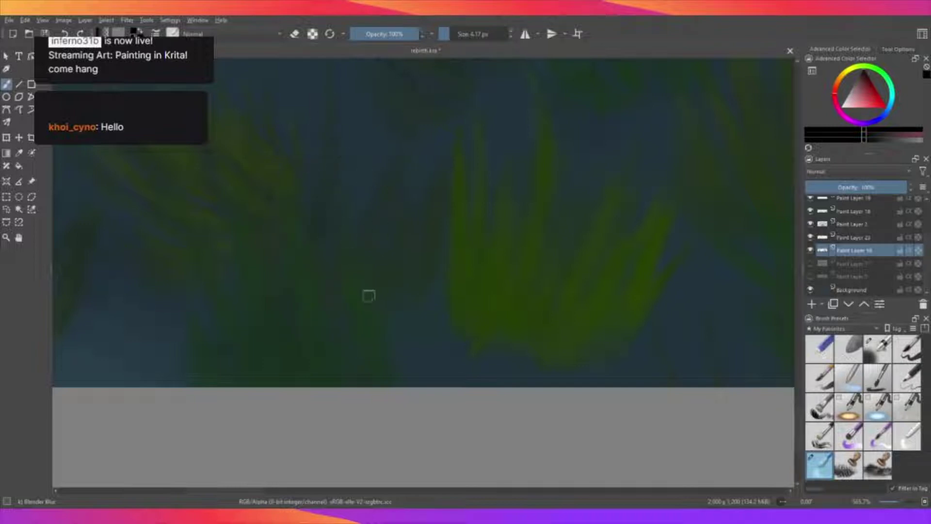
{"action": "scroll", "coordinate": [302, 228], "scroll_direction": "down", "scroll_amount": 2}
Zoom out to review the painting, then blend more grass clumps below the flame.
{"action": "scroll", "coordinate": [239, 196], "scroll_direction": "down", "scroll_amount": 2}
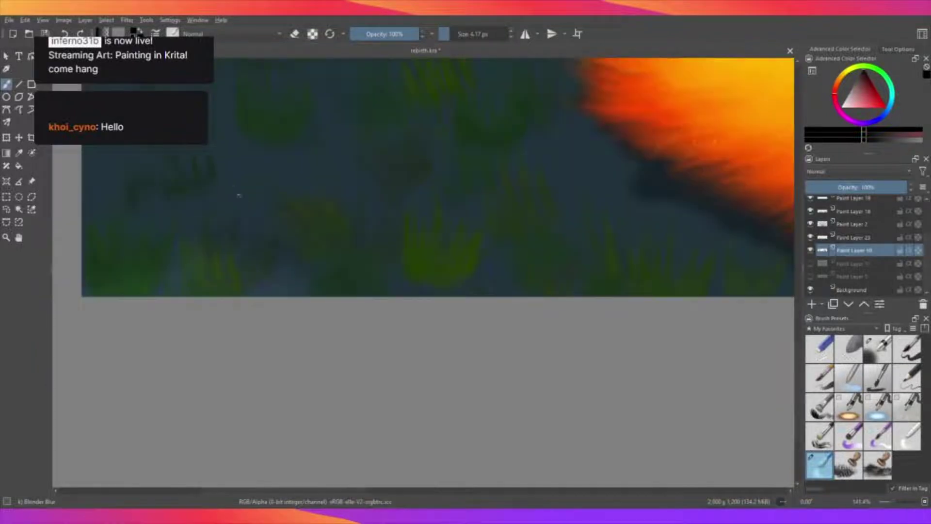
{"action": "scroll", "coordinate": [339, 264], "scroll_direction": "up", "scroll_amount": 4}
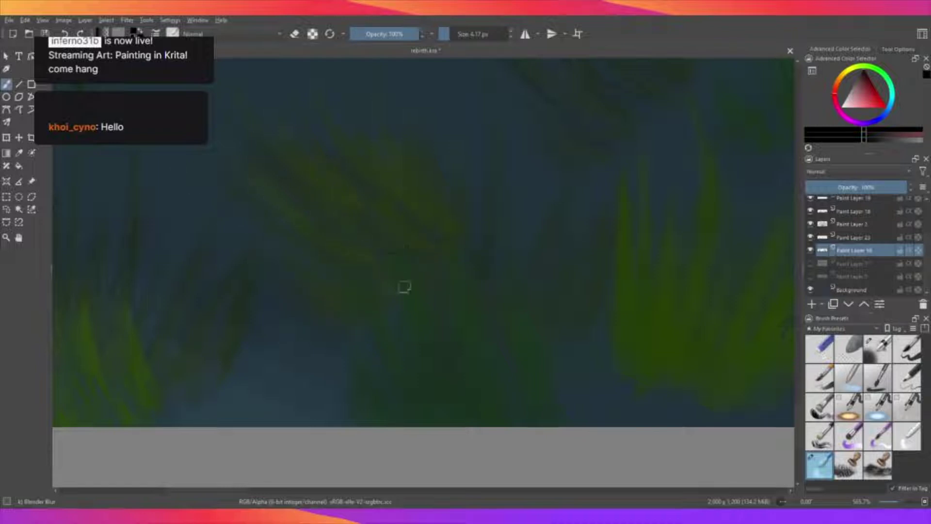
{"action": "key", "text": "minus"}
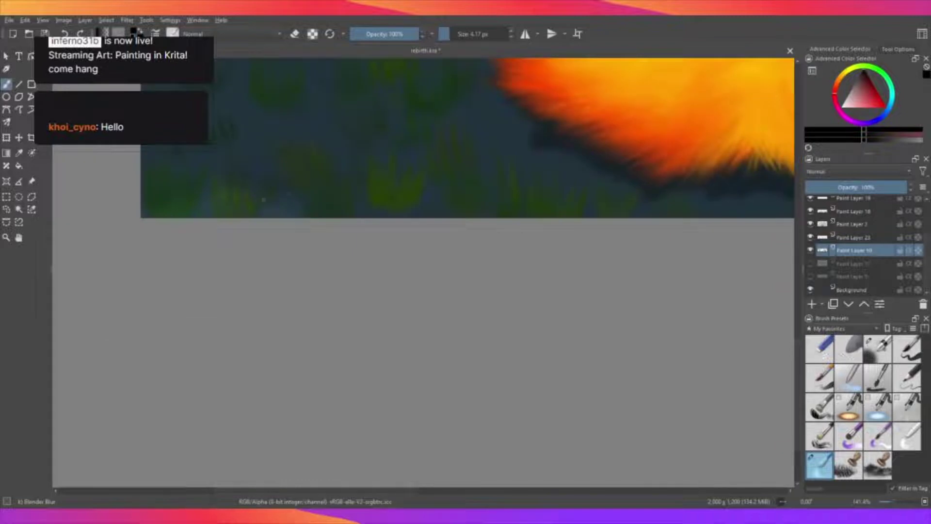
{"action": "scroll", "coordinate": [214, 187], "scroll_direction": "up", "scroll_amount": 4}
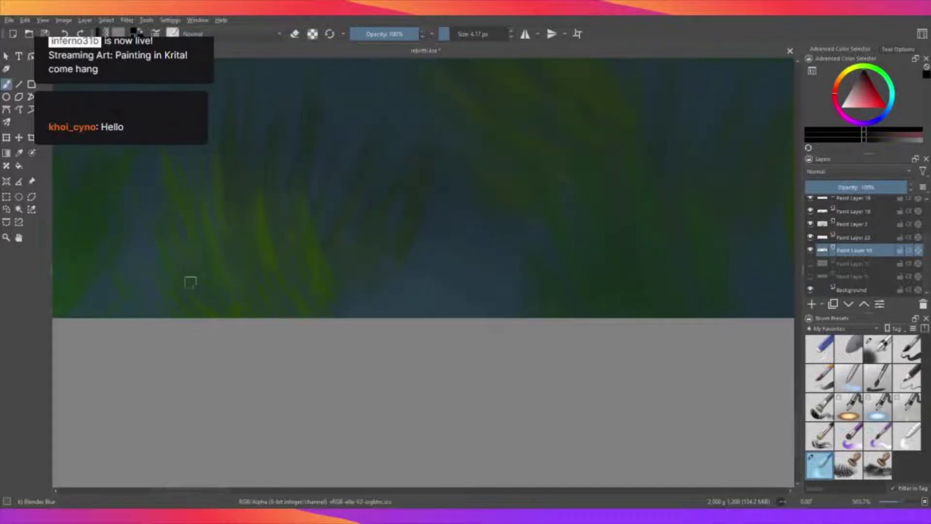
{"action": "scroll", "coordinate": [191, 282], "scroll_direction": "up", "scroll_amount": 1}
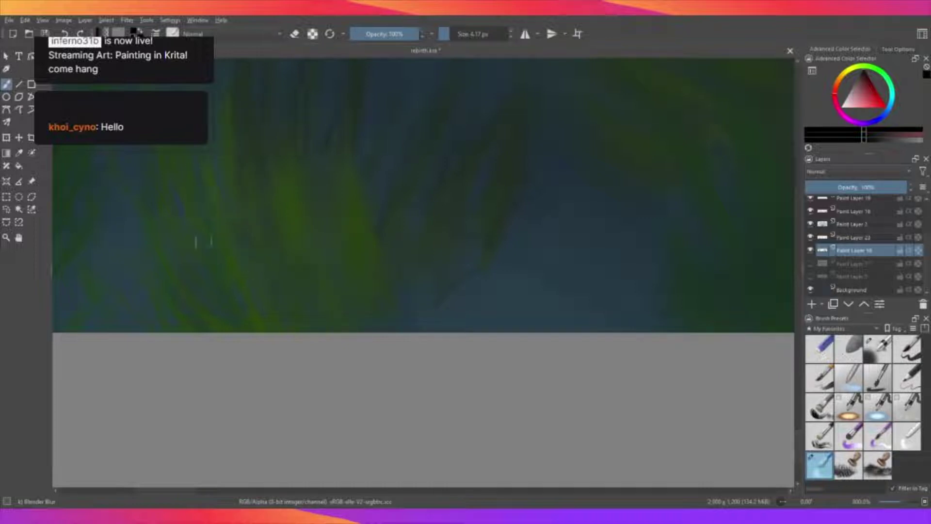
{"action": "scroll", "coordinate": [203, 199], "scroll_direction": "up", "scroll_amount": 1}
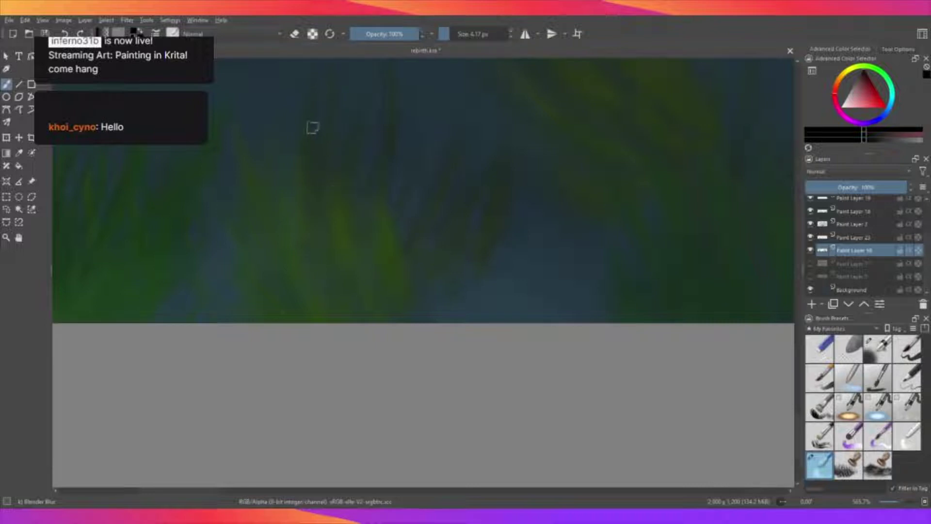
{"action": "scroll", "coordinate": [355, 136], "scroll_direction": "down", "scroll_amount": 5}
Soften more tall grass tufts against the blue ground with the Blender Blur brush.
{"action": "scroll", "coordinate": [357, 148], "scroll_direction": "up", "scroll_amount": 2}
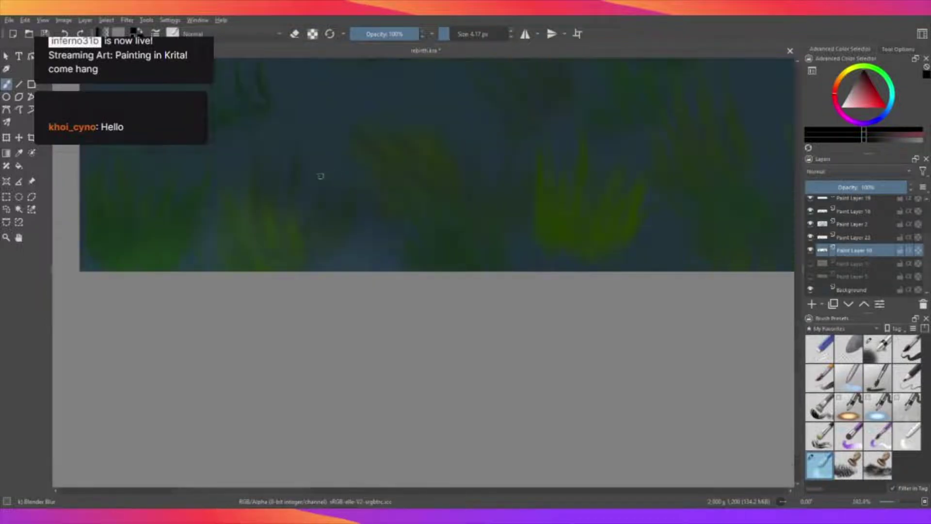
{"action": "scroll", "coordinate": [320, 175], "scroll_direction": "up", "scroll_amount": 3}
{"action": "scroll", "coordinate": [355, 194], "scroll_direction": "up", "scroll_amount": 1}
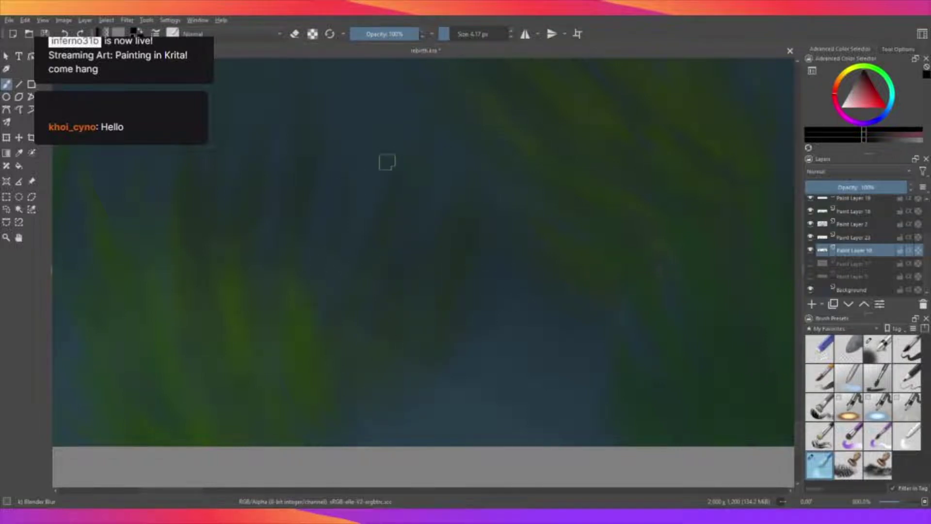
{"action": "scroll", "coordinate": [387, 162], "scroll_direction": "down", "scroll_amount": 2}
{"action": "scroll", "coordinate": [246, 170], "scroll_direction": "up", "scroll_amount": 2}
{"action": "scroll", "coordinate": [287, 178], "scroll_direction": "up", "scroll_amount": 1}
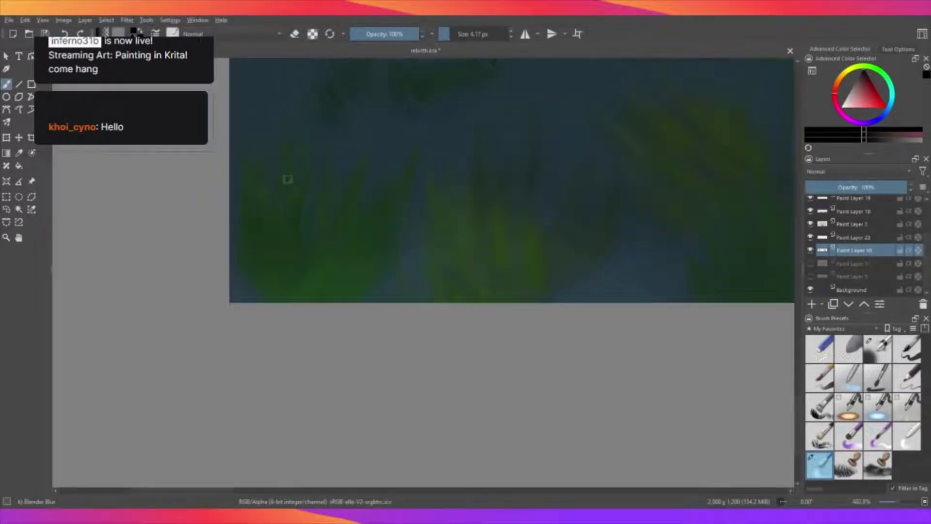
{"action": "scroll", "coordinate": [283, 187], "scroll_direction": "up", "scroll_amount": 2}
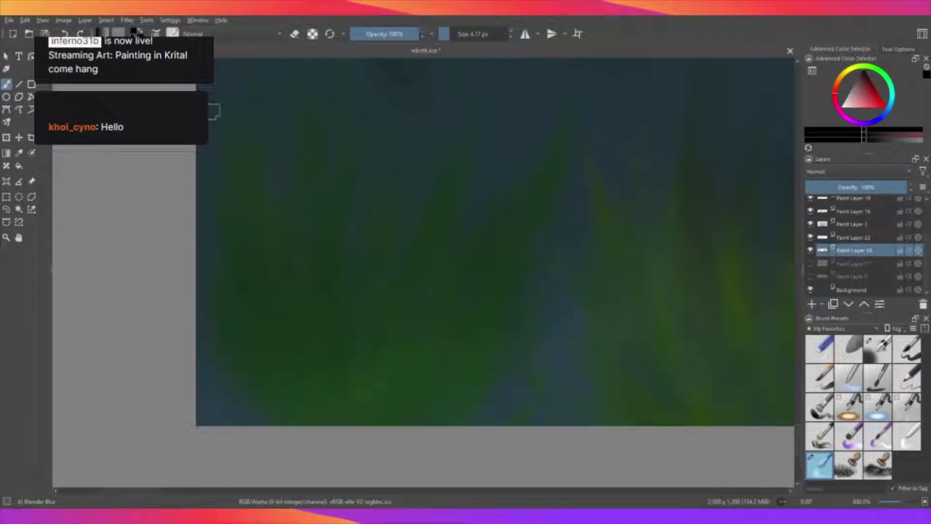
{"action": "scroll", "coordinate": [218, 109], "scroll_direction": "down", "scroll_amount": 2}
Check Paint Layer 10's visibility, then hide Paint Layer 23's green grass strokes.
{"action": "scroll", "coordinate": [450, 119], "scroll_direction": "up", "scroll_amount": 1}
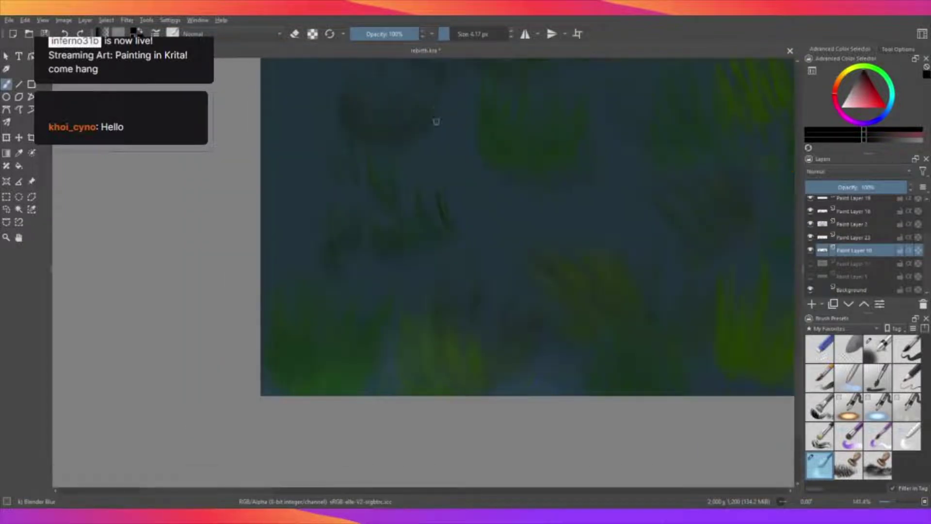
{"action": "scroll", "coordinate": [362, 289], "scroll_direction": "up", "scroll_amount": 1}
{"action": "scroll", "coordinate": [398, 175], "scroll_direction": "up", "scroll_amount": 1}
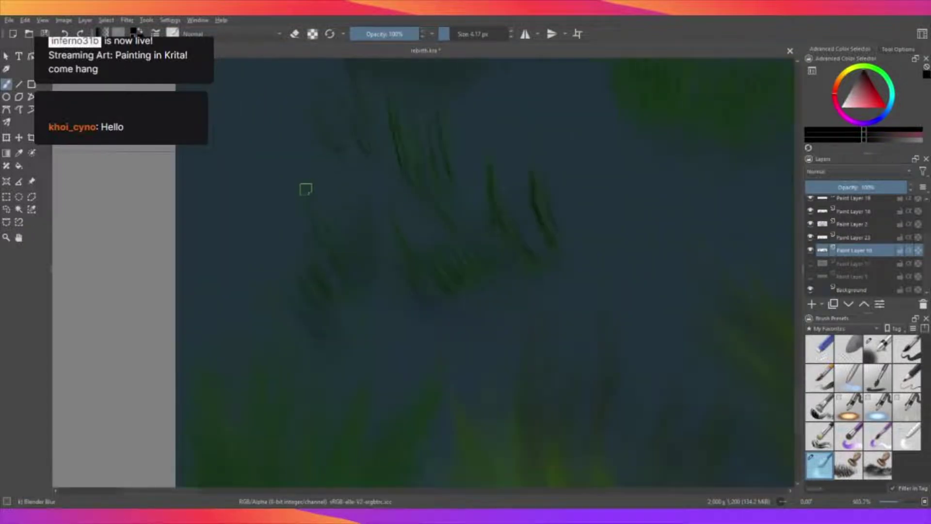
{"action": "left_click", "coordinate": [810, 250]}
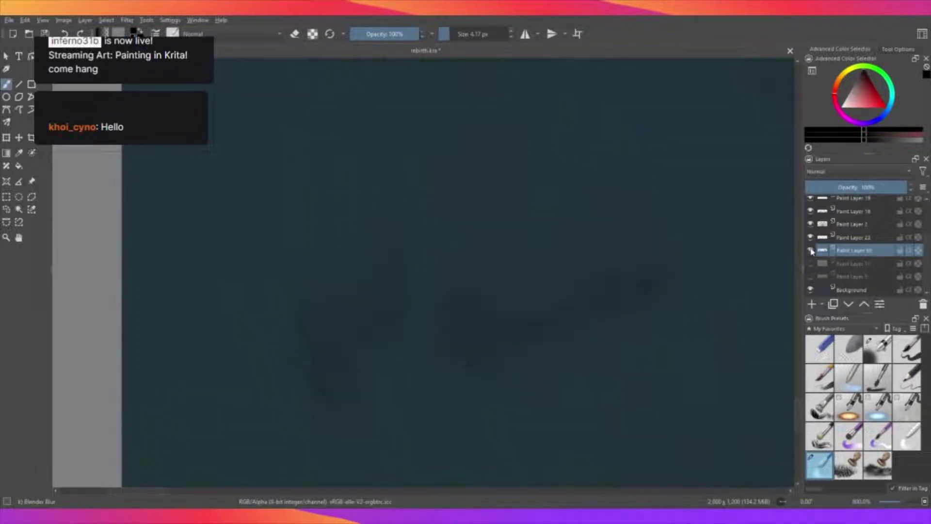
{"action": "left_click", "coordinate": [811, 237]}
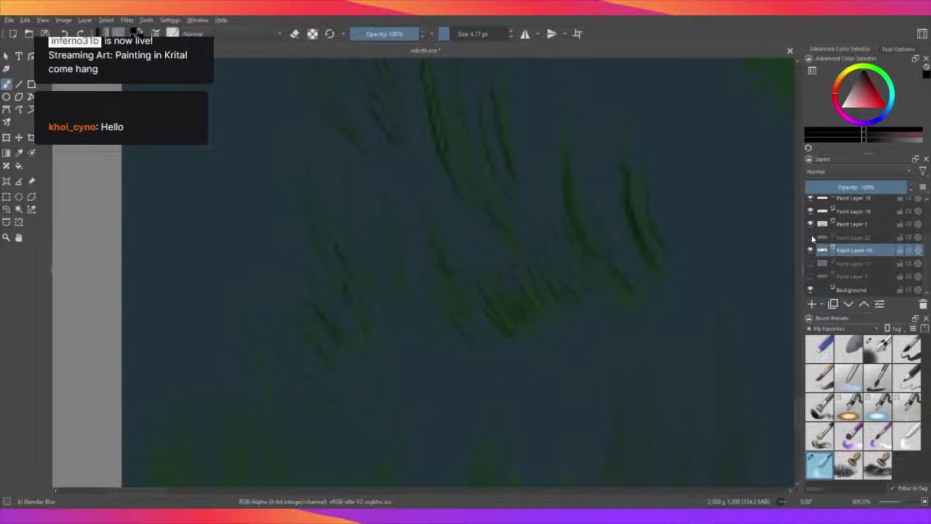
{"action": "scroll", "coordinate": [310, 383], "scroll_direction": "up", "scroll_amount": 1}
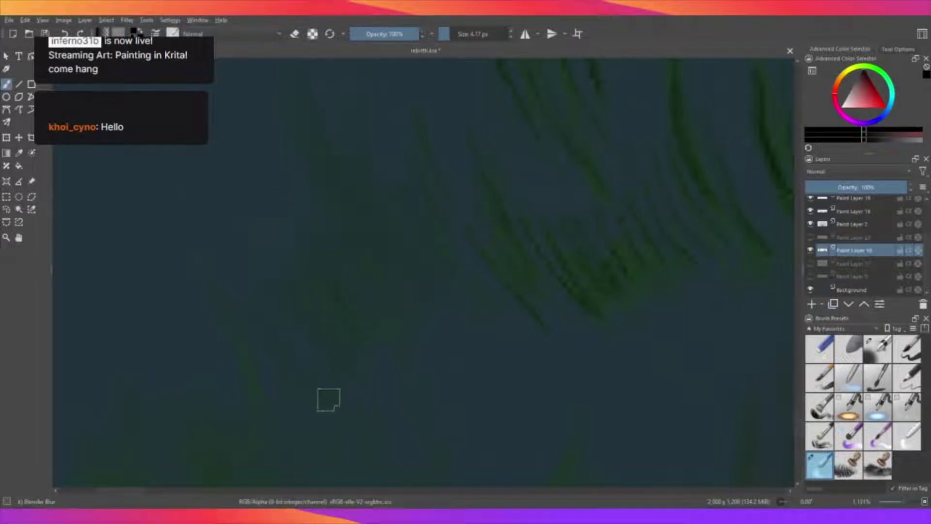
{"action": "scroll", "coordinate": [503, 267], "scroll_direction": "down", "scroll_amount": 1}
{"action": "scroll", "coordinate": [503, 266], "scroll_direction": "down", "scroll_amount": 3}
Blur two thin green grass strokes into the blue ground with Blender Blur.
{"action": "scroll", "coordinate": [617, 208], "scroll_direction": "up", "scroll_amount": 2}
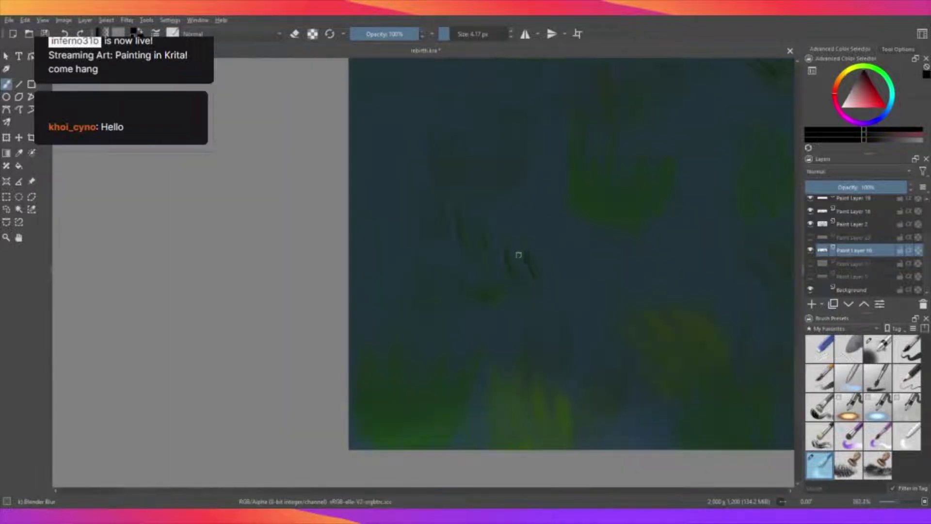
{"action": "scroll", "coordinate": [517, 255], "scroll_direction": "up", "scroll_amount": 1}
{"action": "scroll", "coordinate": [510, 350], "scroll_direction": "up", "scroll_amount": 1}
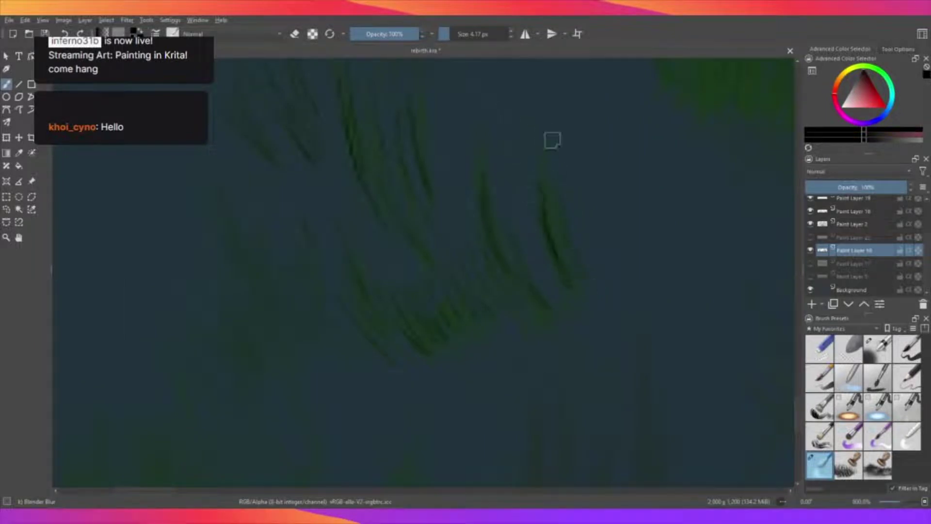
{"action": "left_click_drag", "start_coordinate": [552, 141], "coordinate": [541, 245]}
{"action": "left_click_drag", "start_coordinate": [475, 166], "coordinate": [485, 262]}
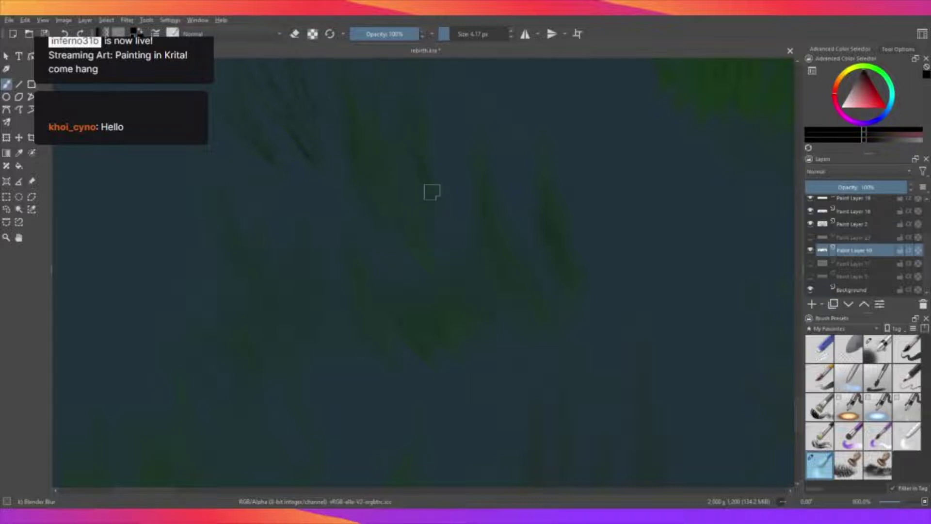
{"action": "key", "text": "minus"}
{"action": "key", "text": "plus"}
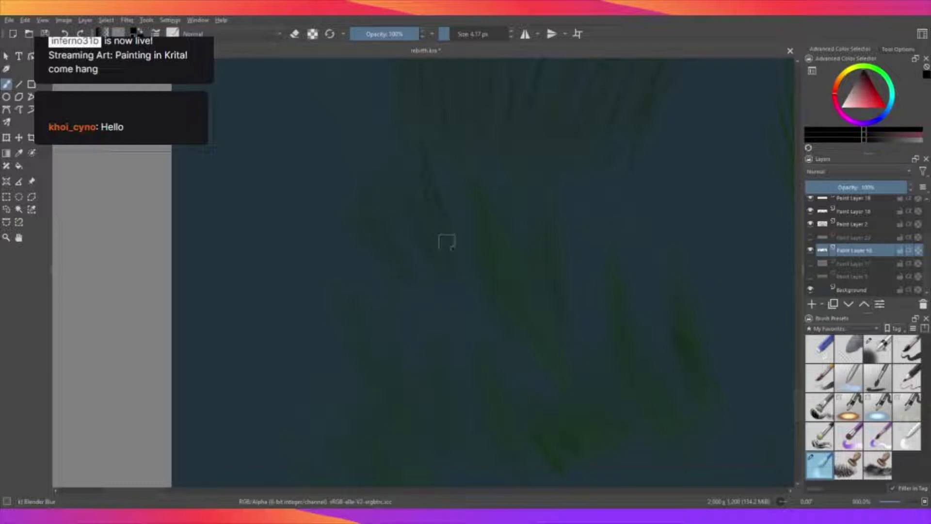
{"action": "scroll", "coordinate": [447, 243], "scroll_direction": "down", "scroll_amount": 5}
{"action": "scroll", "coordinate": [469, 214], "scroll_direction": "up", "scroll_amount": 6}
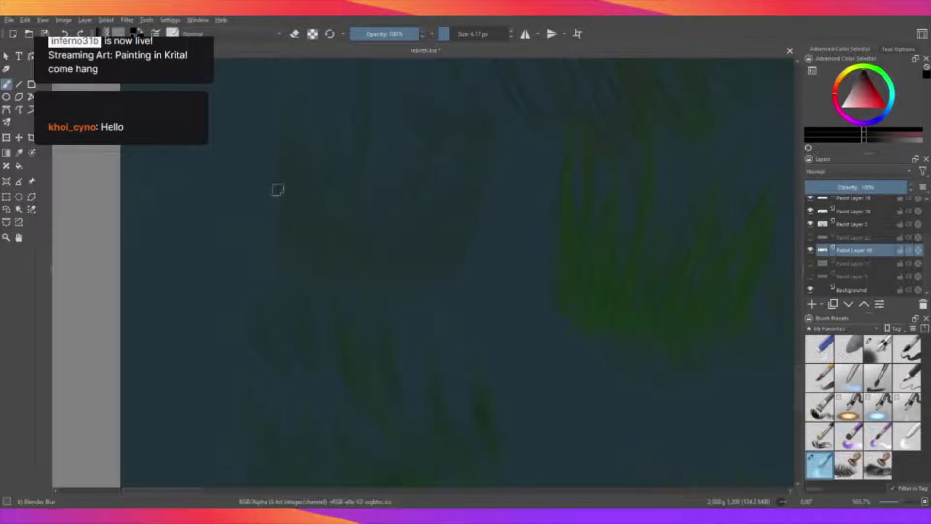
Zoom in and blend the green grass patches left of the orange flame with Blender Blur.
{"action": "scroll", "coordinate": [312, 170], "scroll_direction": "down", "scroll_amount": 5}
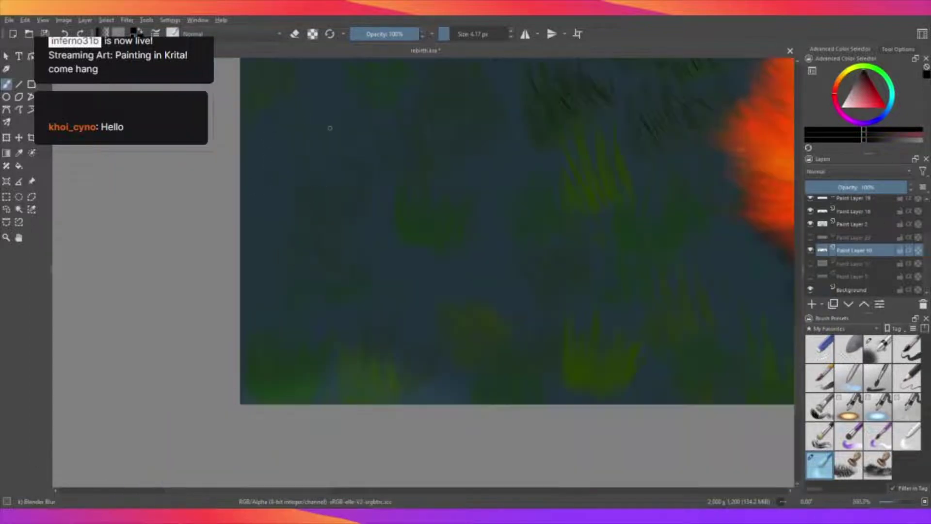
{"action": "scroll", "coordinate": [329, 129], "scroll_direction": "up", "scroll_amount": 3}
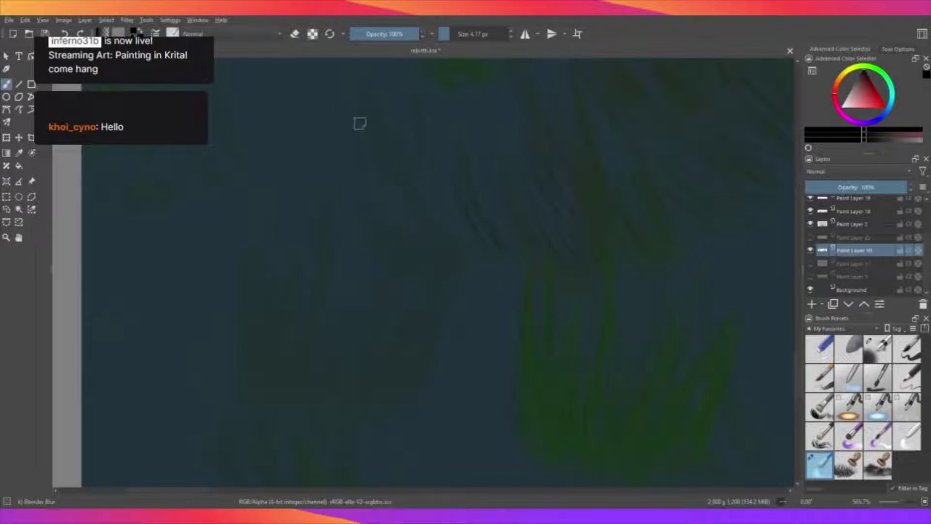
{"action": "scroll", "coordinate": [398, 180], "scroll_direction": "down", "scroll_amount": 1}
{"action": "scroll", "coordinate": [407, 197], "scroll_direction": "down", "scroll_amount": 2}
{"action": "scroll", "coordinate": [492, 153], "scroll_direction": "up", "scroll_amount": 1}
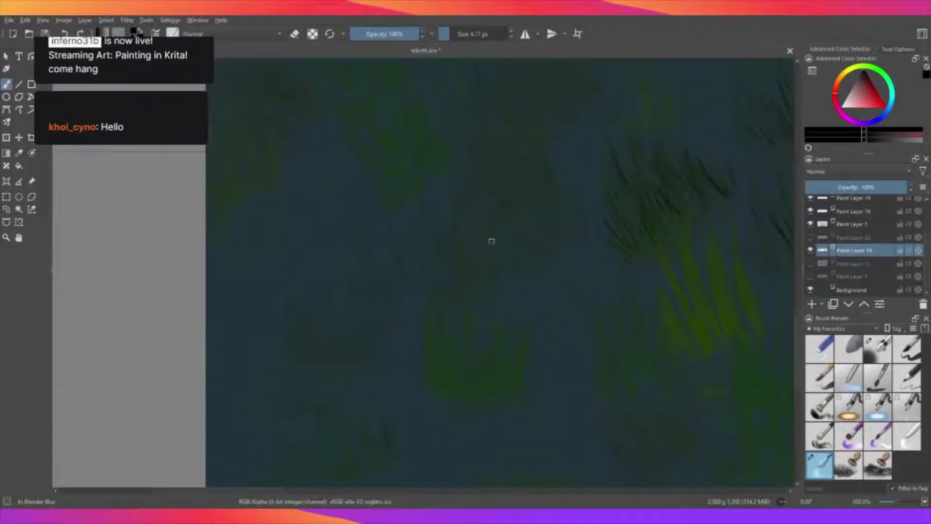
{"action": "scroll", "coordinate": [491, 239], "scroll_direction": "up", "scroll_amount": 1}
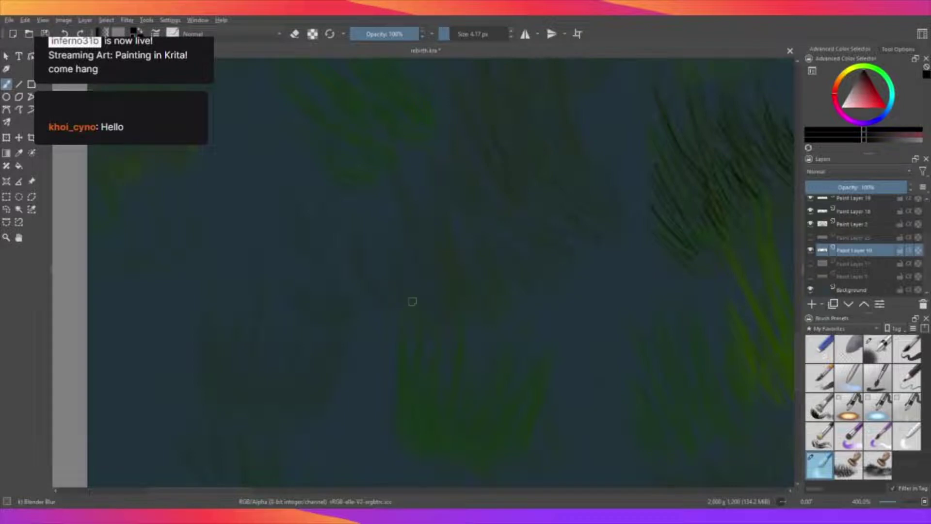
{"action": "scroll", "coordinate": [436, 320], "scroll_direction": "down", "scroll_amount": 1}
{"action": "scroll", "coordinate": [484, 364], "scroll_direction": "down", "scroll_amount": 1}
{"action": "scroll", "coordinate": [499, 358], "scroll_direction": "down", "scroll_amount": 1}
{"action": "scroll", "coordinate": [500, 358], "scroll_direction": "up", "scroll_amount": 1}
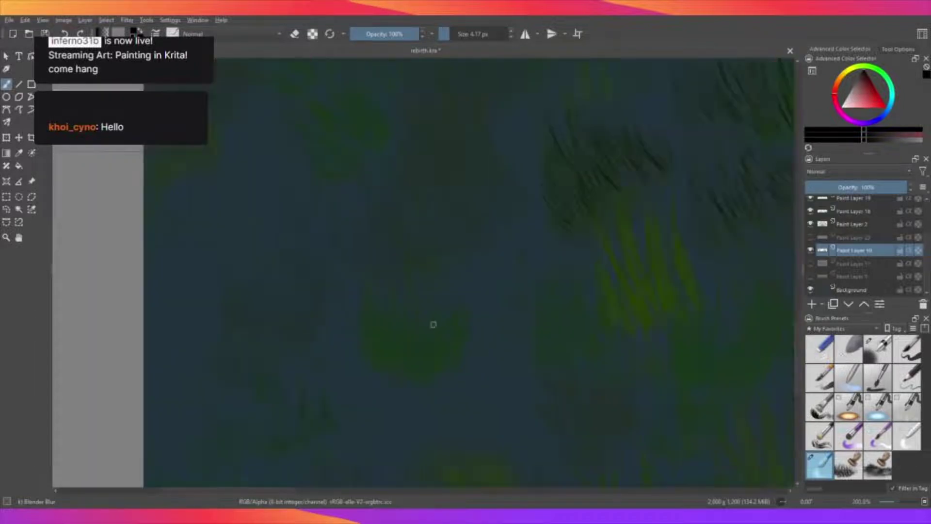
{"action": "scroll", "coordinate": [432, 324], "scroll_direction": "up", "scroll_amount": 1}
{"action": "scroll", "coordinate": [435, 379], "scroll_direction": "up", "scroll_amount": 1}
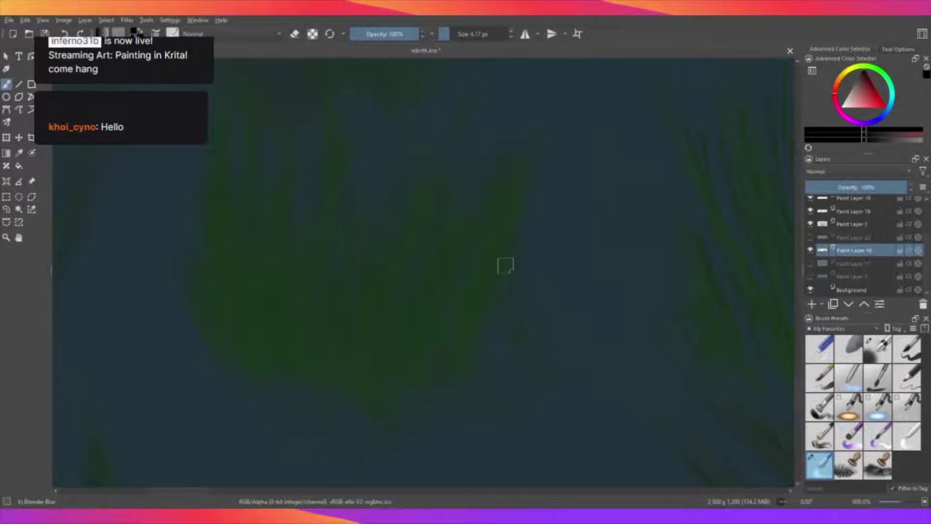
{"action": "scroll", "coordinate": [515, 261], "scroll_direction": "down", "scroll_amount": 3}
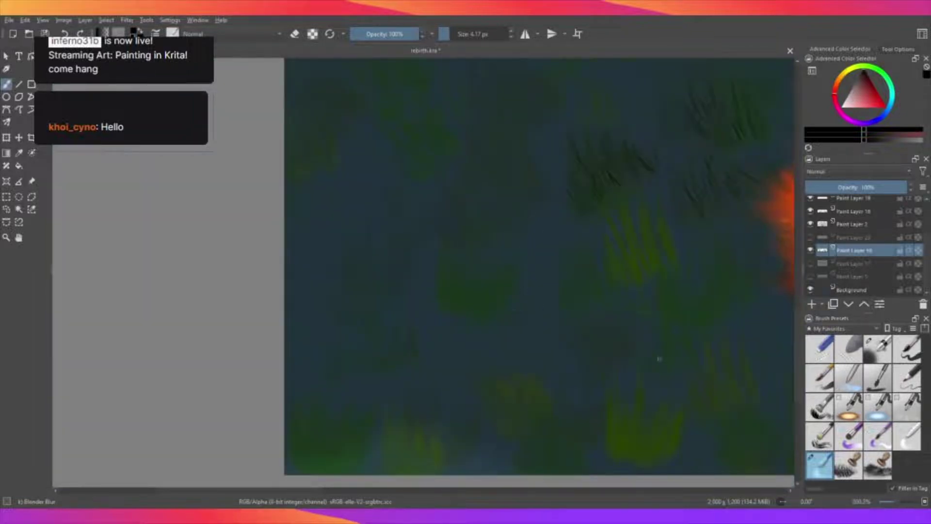
Diffuse the grass blades at the flame's lower left into the dark ground with Blender Blur.
{"action": "scroll", "coordinate": [658, 359], "scroll_direction": "up", "scroll_amount": 3}
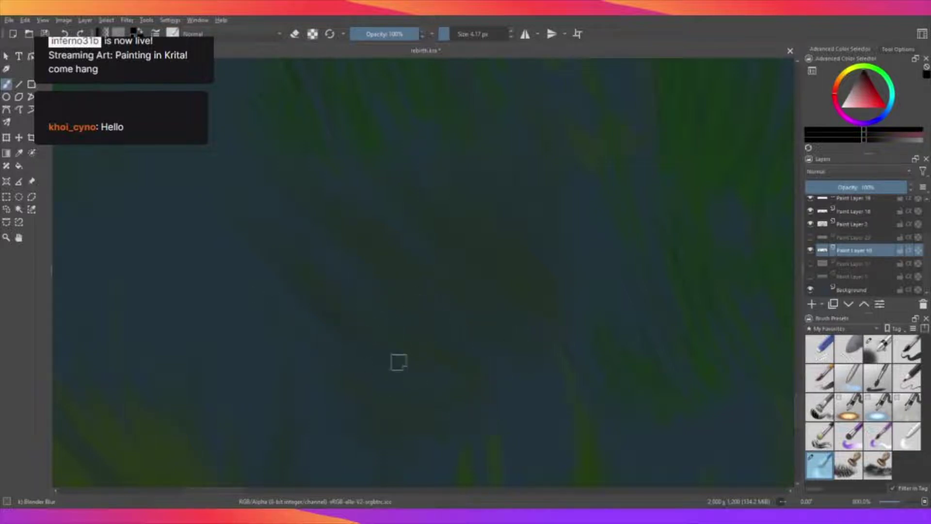
{"action": "scroll", "coordinate": [234, 253], "scroll_direction": "down", "scroll_amount": 1}
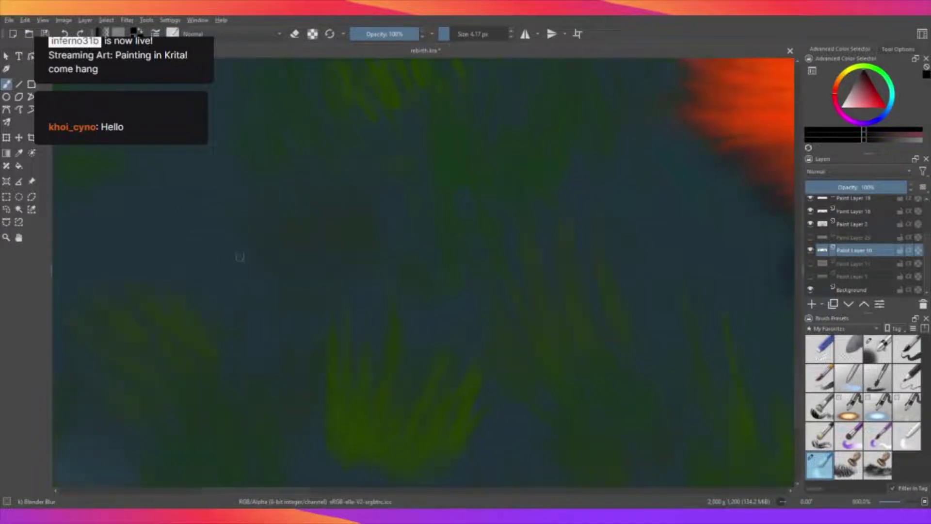
{"action": "scroll", "coordinate": [238, 255], "scroll_direction": "down", "scroll_amount": 2}
{"action": "scroll", "coordinate": [240, 242], "scroll_direction": "up", "scroll_amount": 1}
{"action": "scroll", "coordinate": [225, 249], "scroll_direction": "up", "scroll_amount": 1}
{"action": "scroll", "coordinate": [227, 257], "scroll_direction": "up", "scroll_amount": 2}
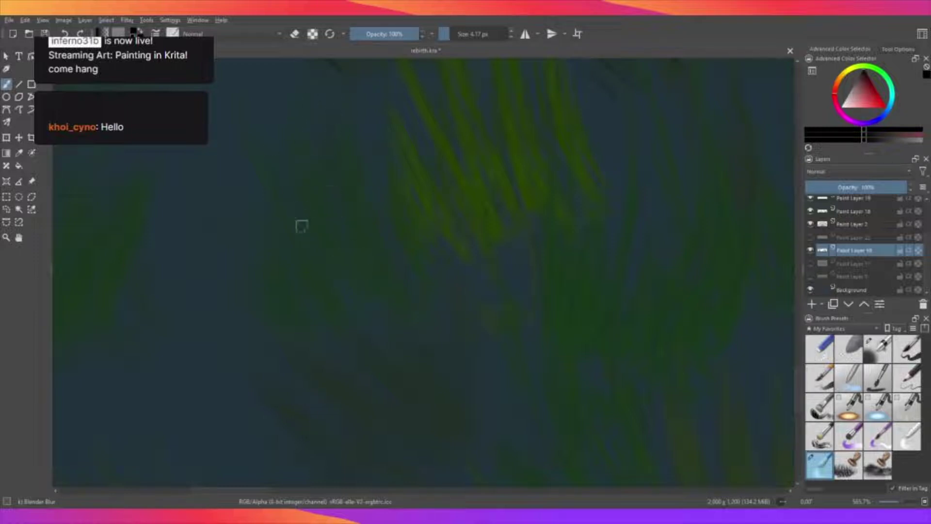
At high zoom, blur the grass strokes along the flame's left edge into the ground.
{"action": "scroll", "coordinate": [421, 210], "scroll_direction": "down", "scroll_amount": 4}
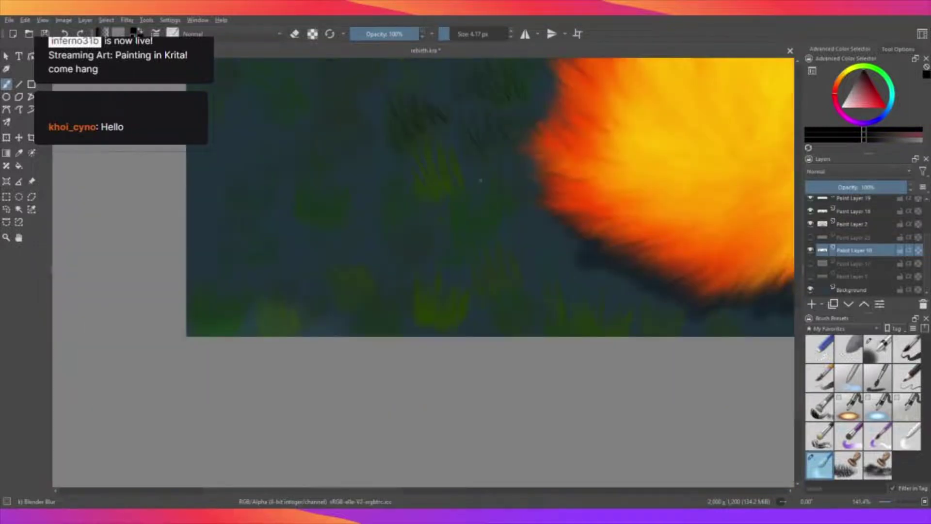
{"action": "scroll", "coordinate": [502, 227], "scroll_direction": "up", "scroll_amount": 2}
{"action": "scroll", "coordinate": [469, 216], "scroll_direction": "up", "scroll_amount": 2}
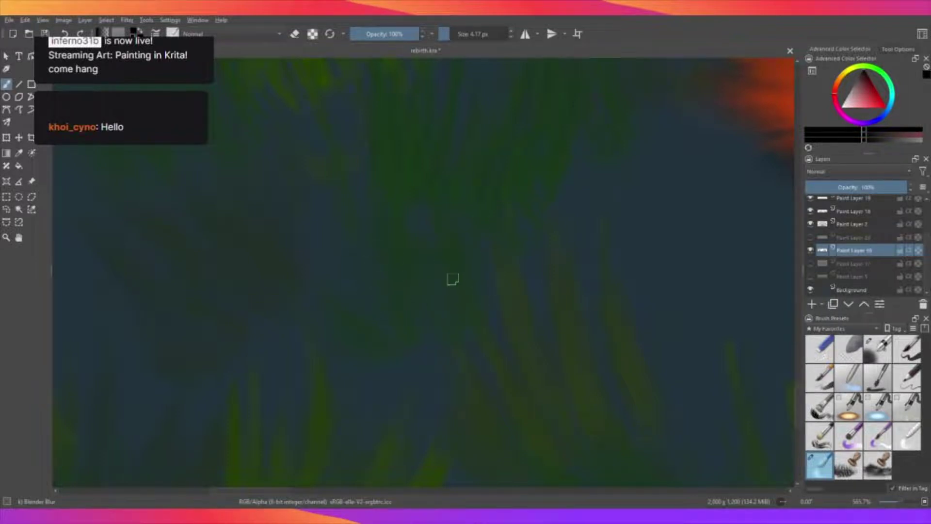
{"action": "scroll", "coordinate": [452, 278], "scroll_direction": "down", "scroll_amount": 5}
{"action": "scroll", "coordinate": [502, 222], "scroll_direction": "up", "scroll_amount": 4}
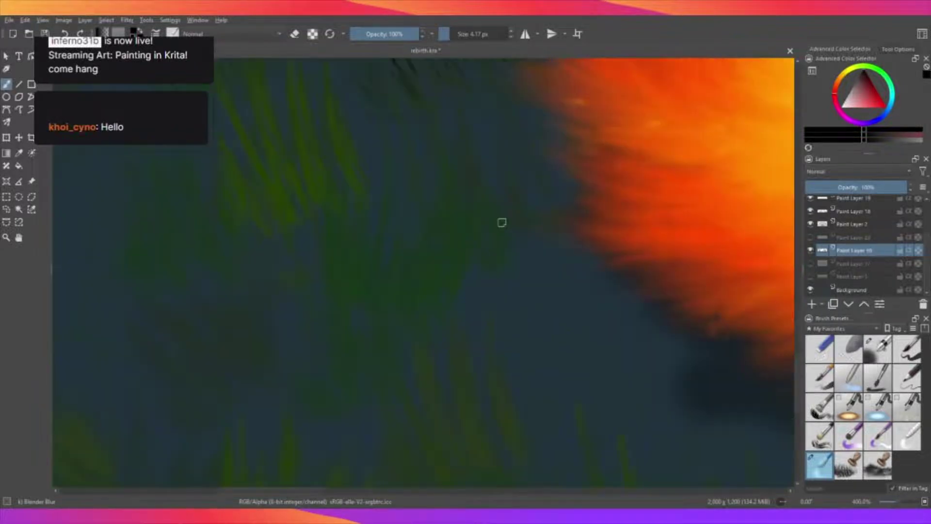
{"action": "scroll", "coordinate": [502, 222], "scroll_direction": "up", "scroll_amount": 1}
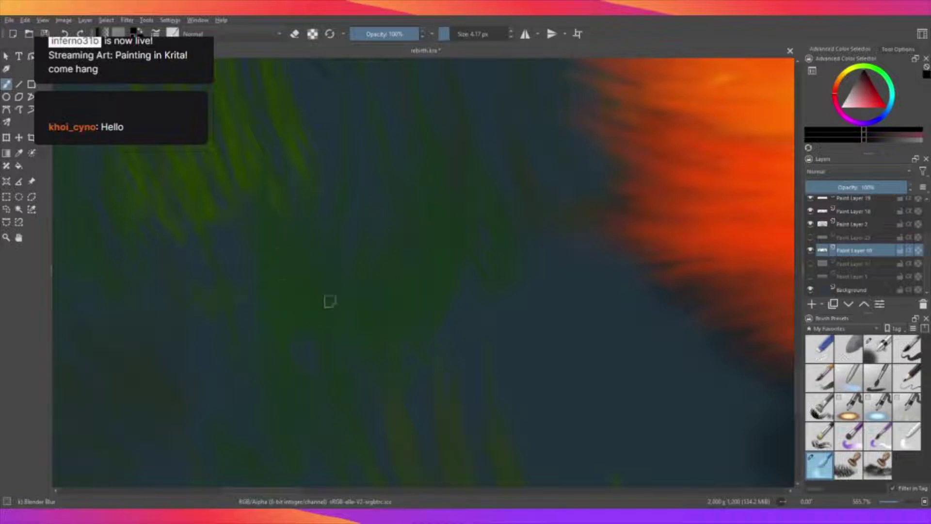
{"action": "left_click_drag", "start_coordinate": [406, 333], "coordinate": [436, 293]}
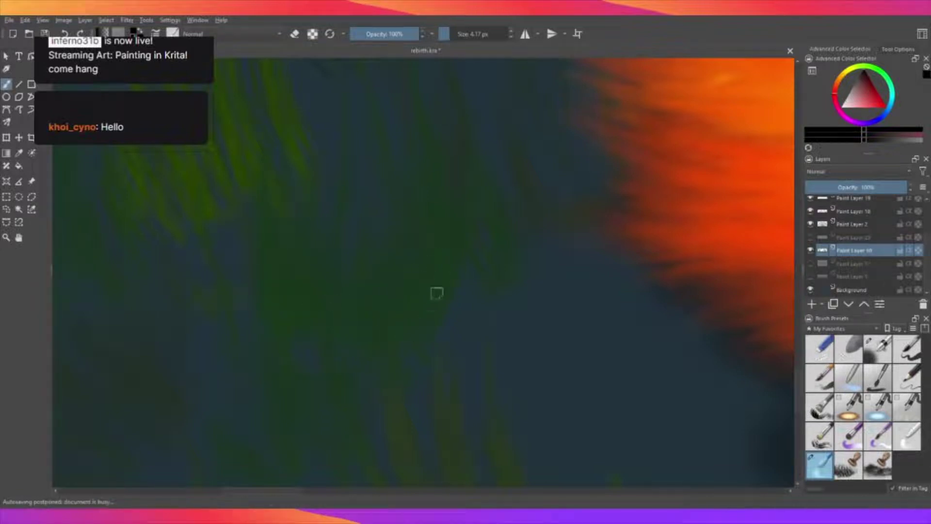
{"action": "scroll", "coordinate": [420, 310], "scroll_direction": "down", "scroll_amount": 3}
{"action": "scroll", "coordinate": [327, 276], "scroll_direction": "down", "scroll_amount": 2}
Check the whole blob, then keep blending grass edges beside the fire with Blender Blur.
{"action": "scroll", "coordinate": [343, 255], "scroll_direction": "up", "scroll_amount": 5}
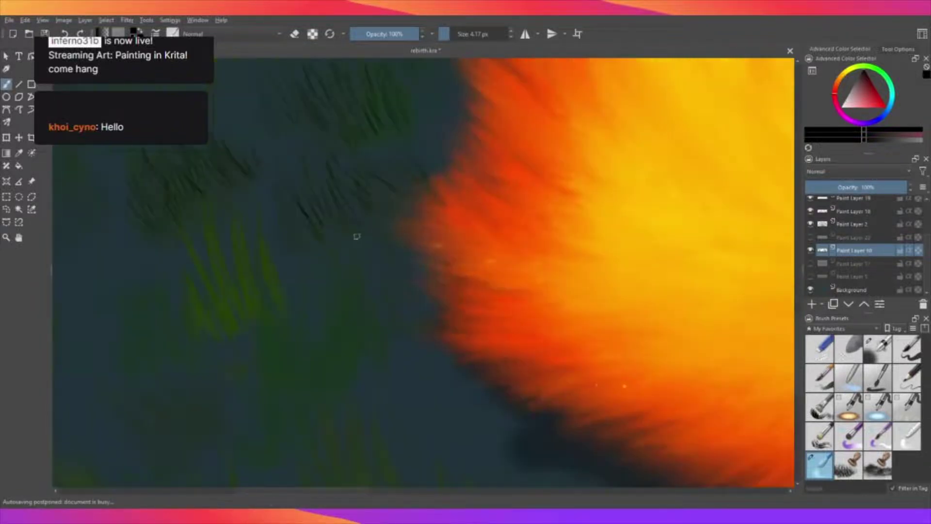
{"action": "scroll", "coordinate": [371, 341], "scroll_direction": "up", "scroll_amount": 2}
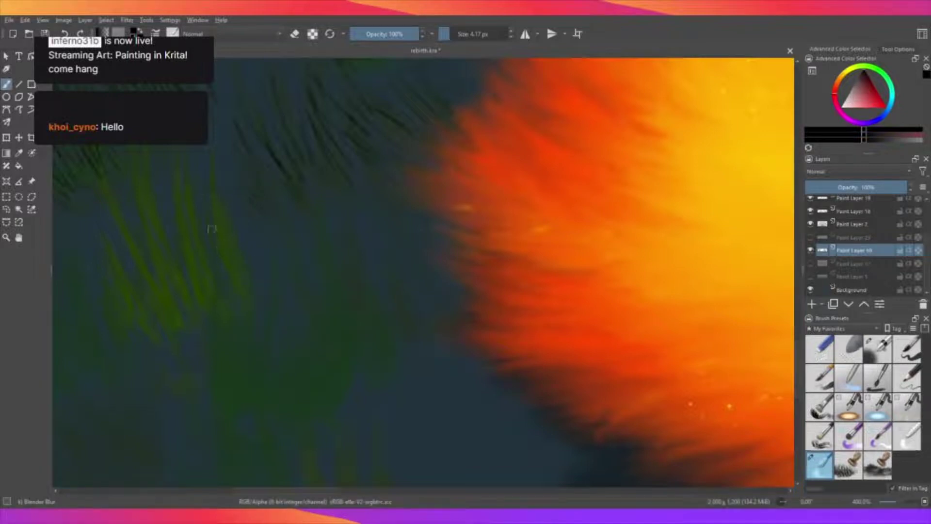
{"action": "scroll", "coordinate": [223, 252], "scroll_direction": "down", "scroll_amount": 2}
{"action": "scroll", "coordinate": [223, 252], "scroll_direction": "down", "scroll_amount": 2}
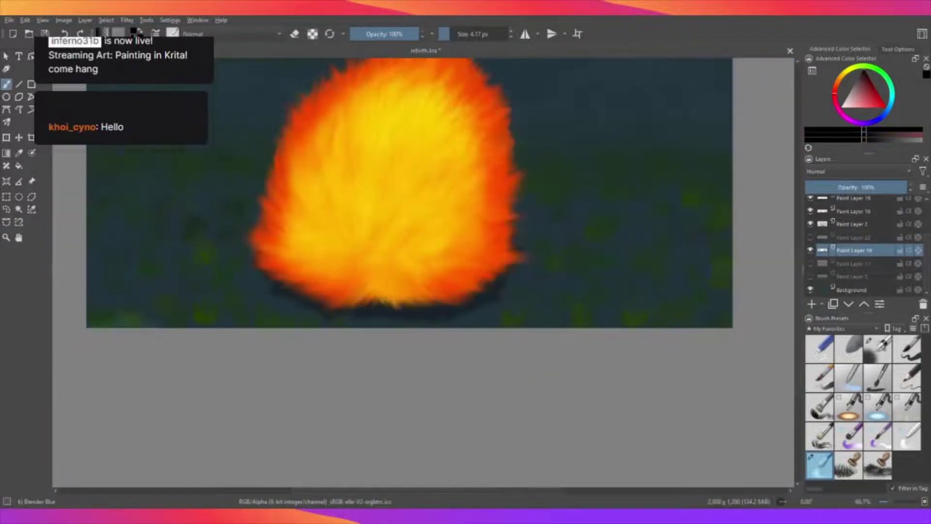
{"action": "scroll", "coordinate": [184, 242], "scroll_direction": "up", "scroll_amount": 3}
{"action": "scroll", "coordinate": [221, 274], "scroll_direction": "up", "scroll_amount": 1}
{"action": "scroll", "coordinate": [220, 274], "scroll_direction": "up", "scroll_amount": 1}
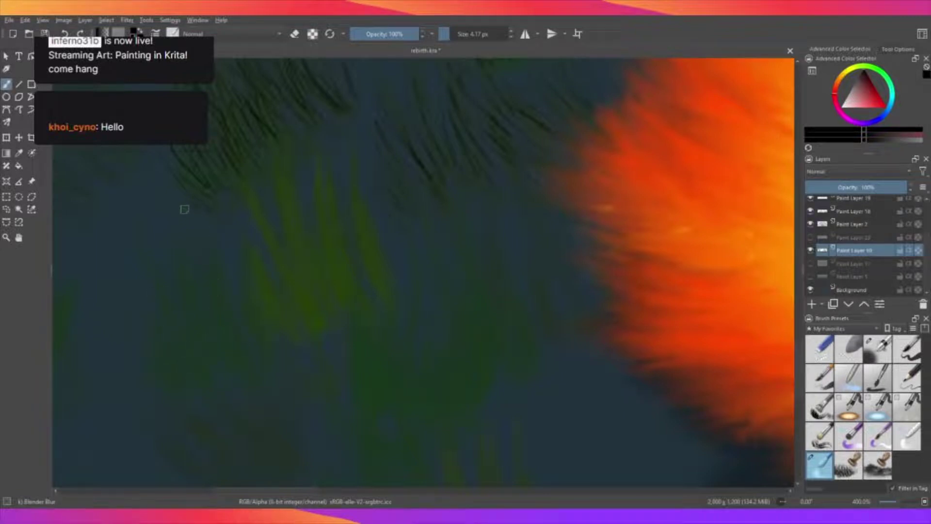
{"action": "scroll", "coordinate": [184, 209], "scroll_direction": "down", "scroll_amount": 2}
{"action": "scroll", "coordinate": [210, 257], "scroll_direction": "down", "scroll_amount": 1}
Zoom in and blur the dark blade strokes left of the flame.
{"action": "scroll", "coordinate": [204, 247], "scroll_direction": "up", "scroll_amount": 1}
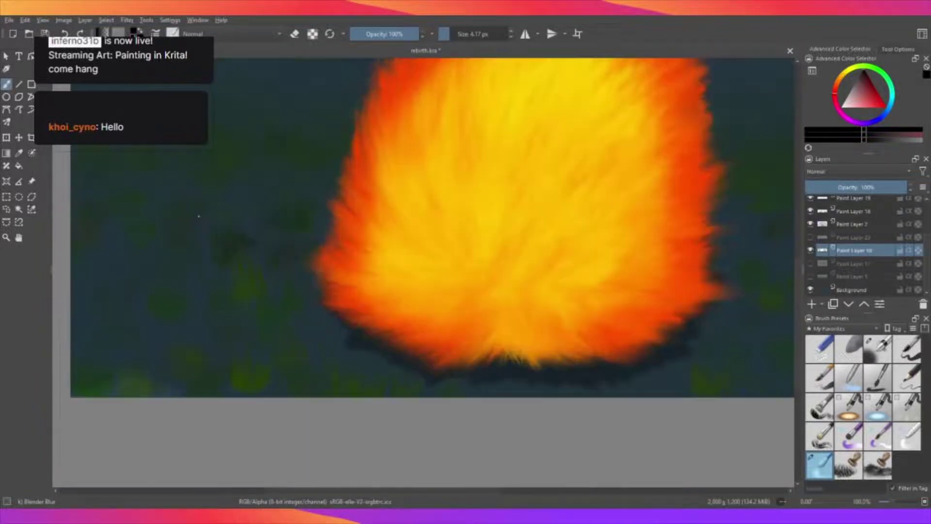
{"action": "scroll", "coordinate": [199, 238], "scroll_direction": "up", "scroll_amount": 2}
{"action": "scroll", "coordinate": [189, 223], "scroll_direction": "up", "scroll_amount": 1}
{"action": "scroll", "coordinate": [188, 233], "scroll_direction": "up", "scroll_amount": 2}
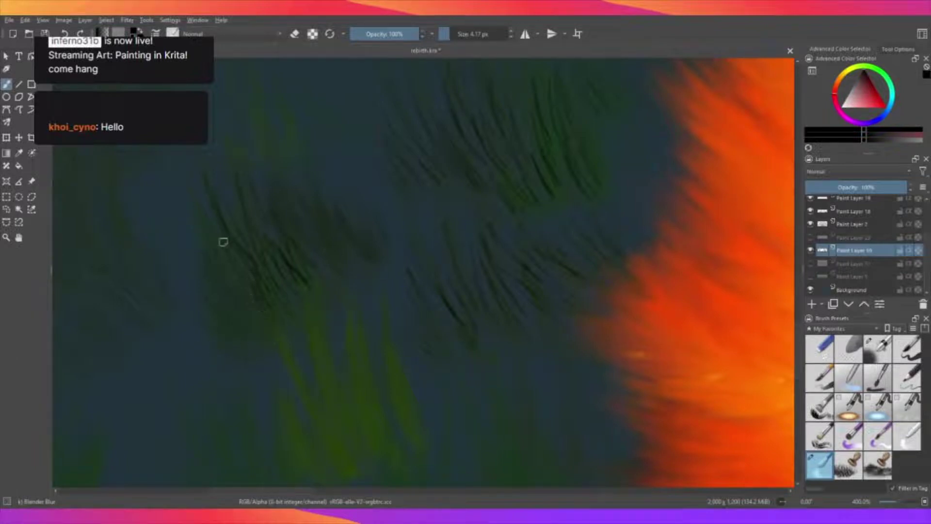
{"action": "mouse_move", "coordinate": [298, 332]}
{"action": "left_mouse_down"}
{"action": "mouse_move", "coordinate": [231, 206]}
{"action": "mouse_move", "coordinate": [290, 315]}
{"action": "left_mouse_up"}
Zoom out and back in to review the softened grass blades.
{"action": "scroll", "coordinate": [336, 261], "scroll_direction": "down", "scroll_amount": 2}
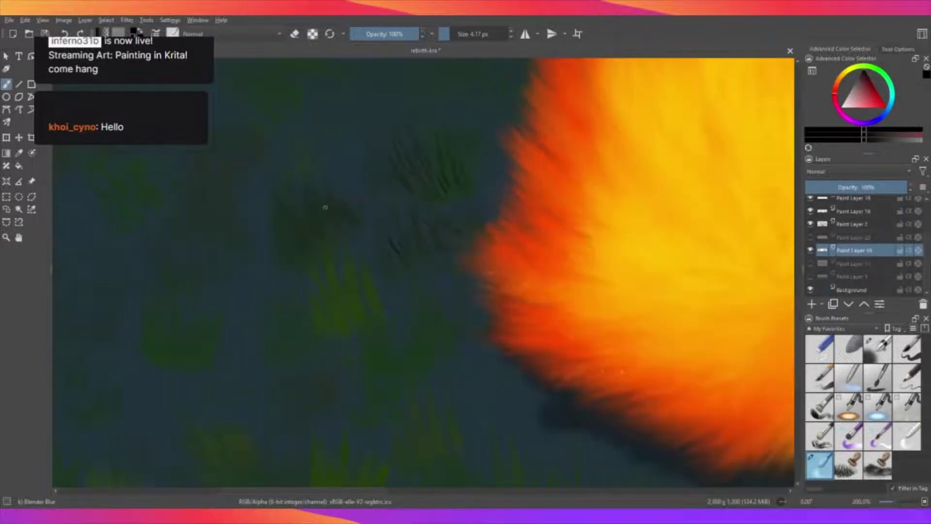
{"action": "scroll", "coordinate": [322, 206], "scroll_direction": "down", "scroll_amount": 1}
{"action": "scroll", "coordinate": [270, 163], "scroll_direction": "up", "scroll_amount": 2}
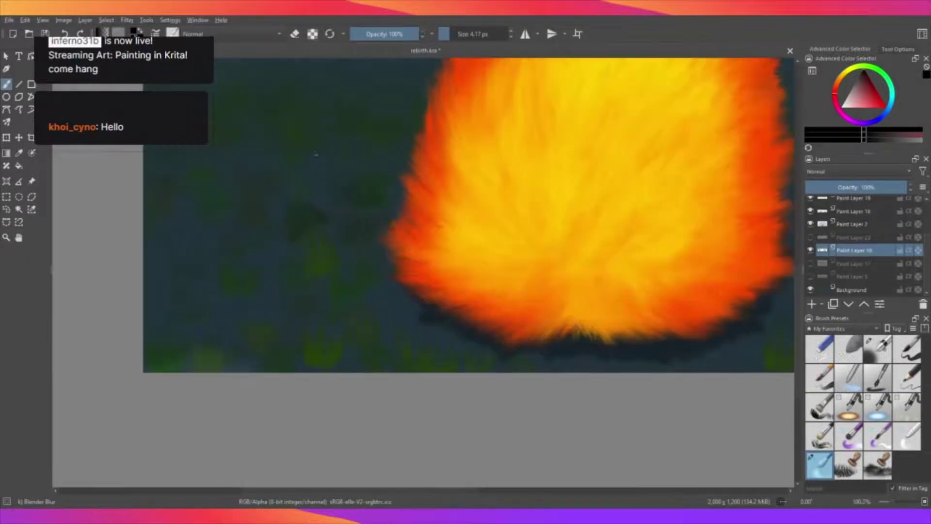
{"action": "scroll", "coordinate": [300, 184], "scroll_direction": "up", "scroll_amount": 3}
{"action": "scroll", "coordinate": [237, 215], "scroll_direction": "down", "scroll_amount": 2}
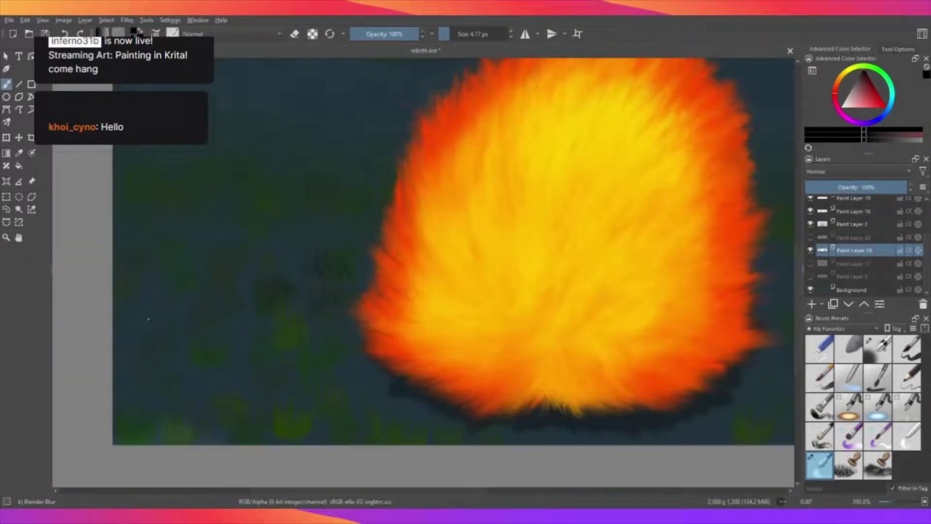
{"action": "scroll", "coordinate": [149, 319], "scroll_direction": "up", "scroll_amount": 1}
{"action": "scroll", "coordinate": [127, 290], "scroll_direction": "up", "scroll_amount": 2}
{"action": "scroll", "coordinate": [129, 316], "scroll_direction": "up", "scroll_amount": 1}
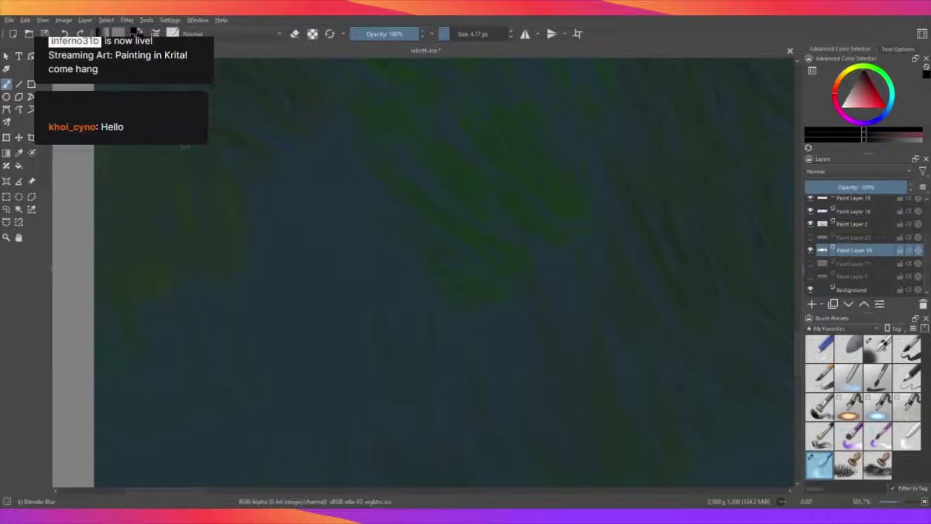
Blur more lower-left grass streaks into the dark backdrop, then zoom out to check.
{"action": "scroll", "coordinate": [180, 148], "scroll_direction": "down", "scroll_amount": 2}
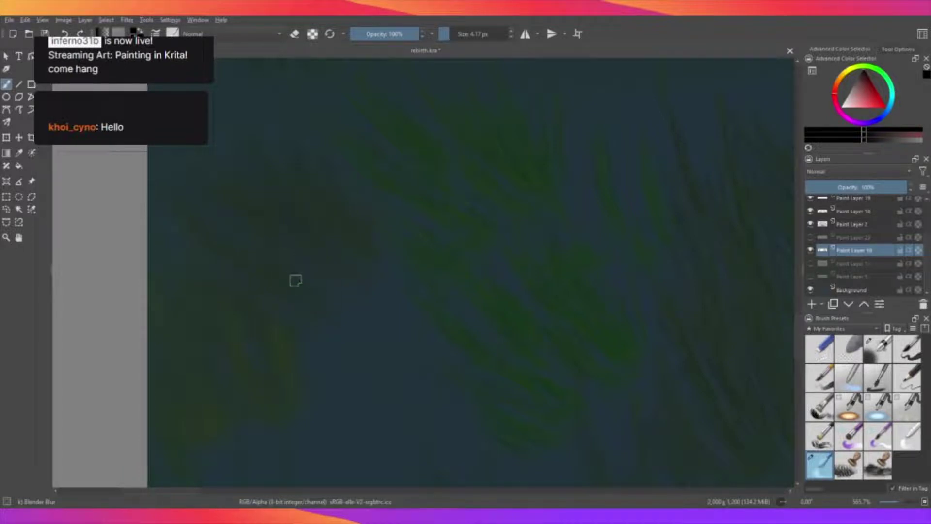
{"action": "scroll", "coordinate": [482, 274], "scroll_direction": "down", "scroll_amount": 1}
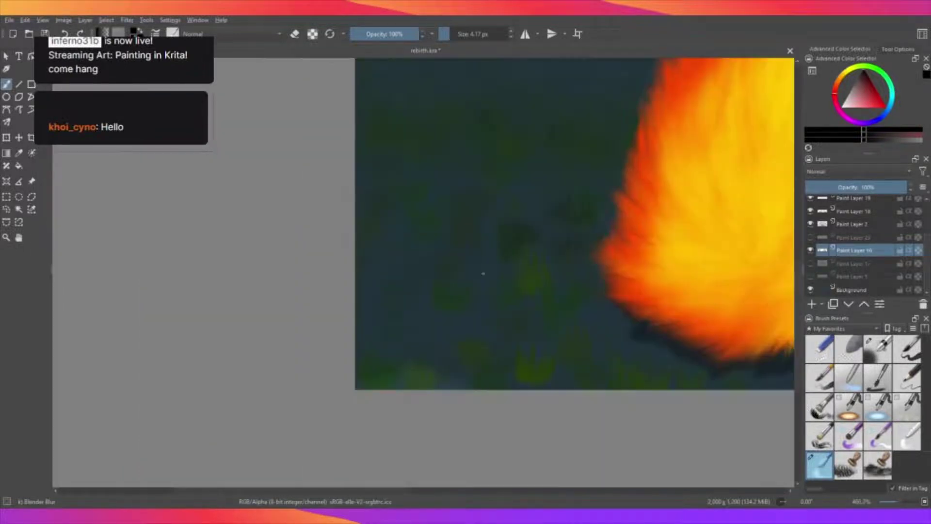
{"action": "scroll", "coordinate": [437, 197], "scroll_direction": "up", "scroll_amount": 1}
{"action": "scroll", "coordinate": [447, 302], "scroll_direction": "up", "scroll_amount": 1}
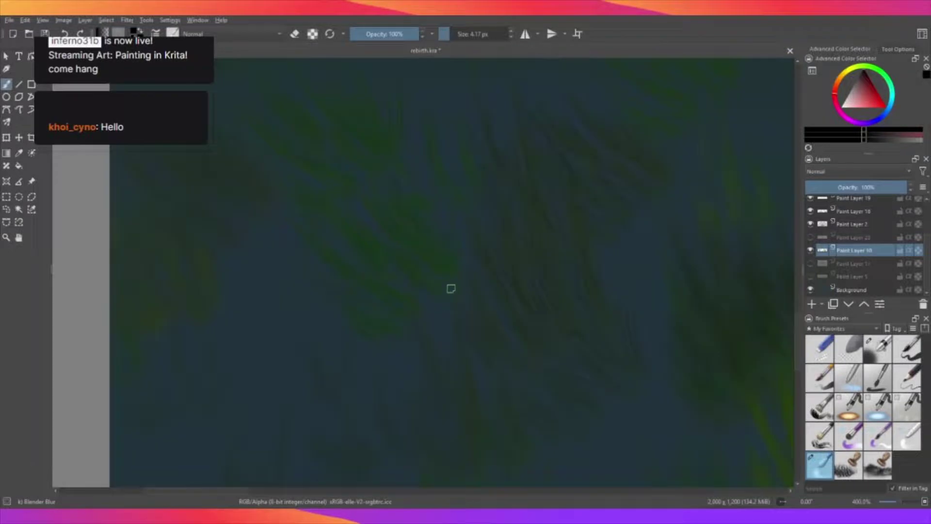
{"action": "scroll", "coordinate": [450, 288], "scroll_direction": "up", "scroll_amount": 1}
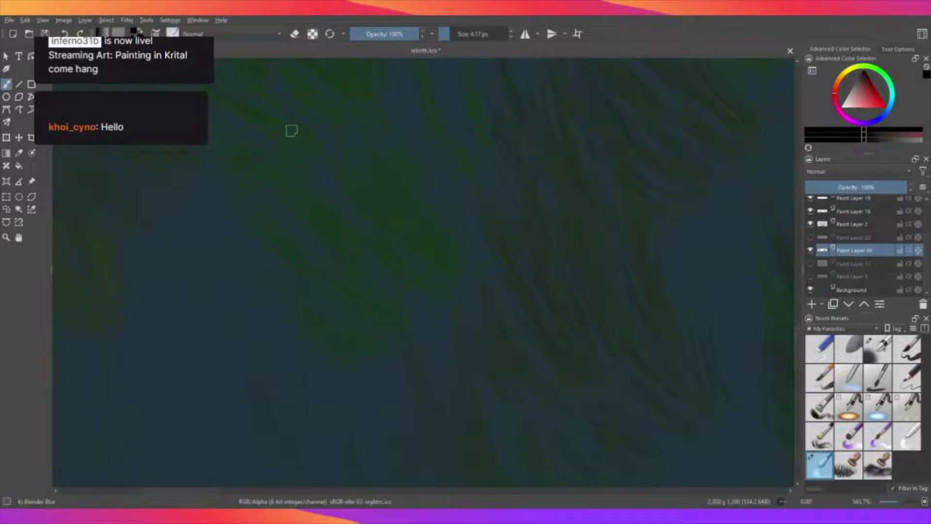
Stroke short dark green grass blades with a bristle brush across several ground patches left of the fire.
{"action": "scroll", "coordinate": [291, 131], "scroll_direction": "down", "scroll_amount": 5}
{"action": "scroll", "coordinate": [368, 145], "scroll_direction": "up", "scroll_amount": 3}
{"action": "scroll", "coordinate": [339, 107], "scroll_direction": "up", "scroll_amount": 1}
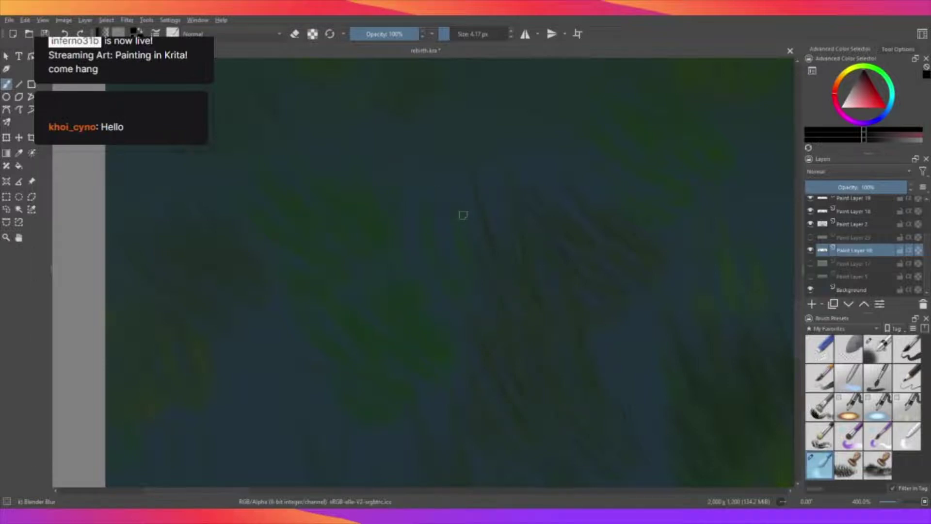
{"action": "left_click_drag", "start_coordinate": [463, 215], "coordinate": [498, 281]}
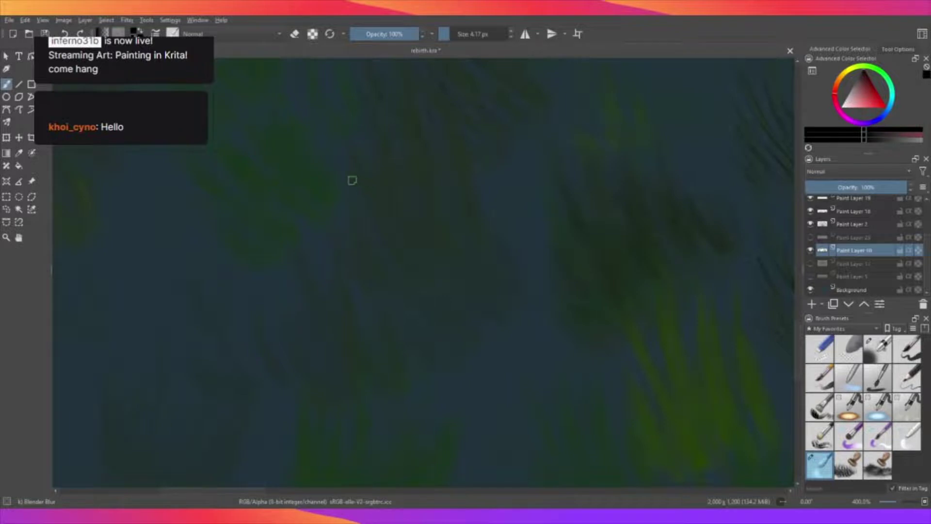
{"action": "scroll", "coordinate": [352, 180], "scroll_direction": "down", "scroll_amount": 5}
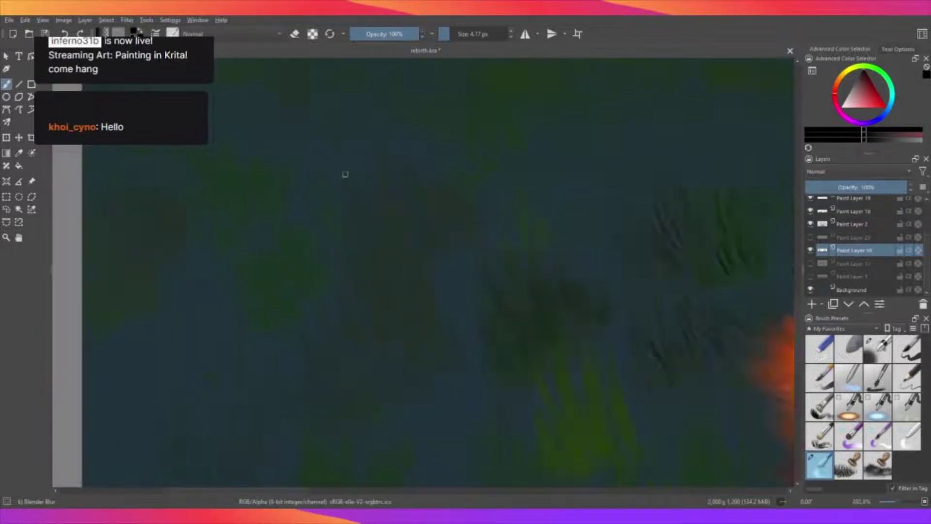
{"action": "left_click_drag", "start_coordinate": [304, 245], "coordinate": [496, 234]}
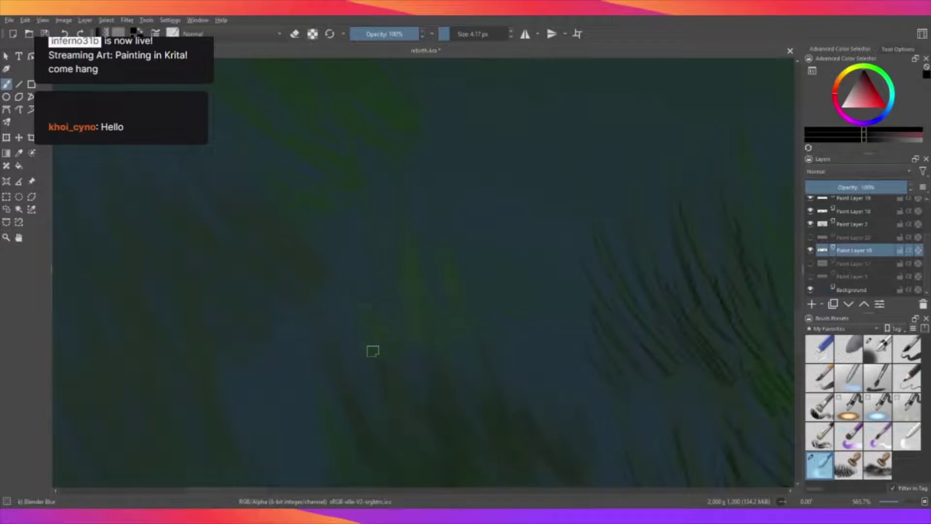
{"action": "scroll", "coordinate": [272, 194], "scroll_direction": "down", "scroll_amount": 5}
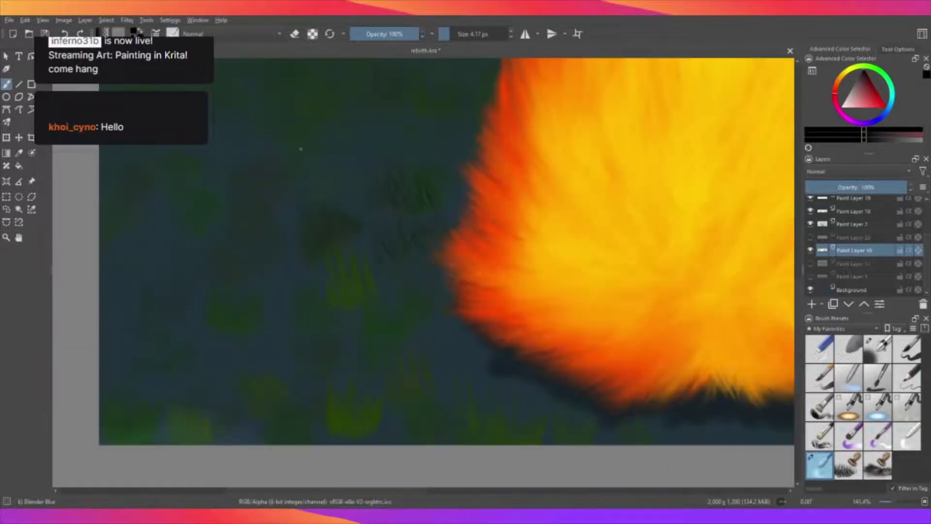
{"action": "scroll", "coordinate": [262, 208], "scroll_direction": "down", "scroll_amount": 3}
{"action": "scroll", "coordinate": [251, 221], "scroll_direction": "up", "scroll_amount": 3}
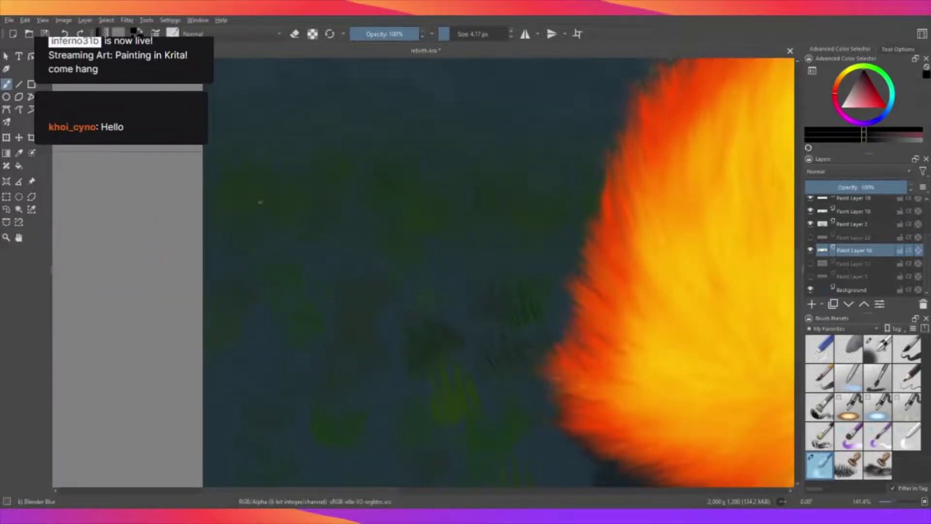
{"action": "scroll", "coordinate": [260, 202], "scroll_direction": "up", "scroll_amount": 3}
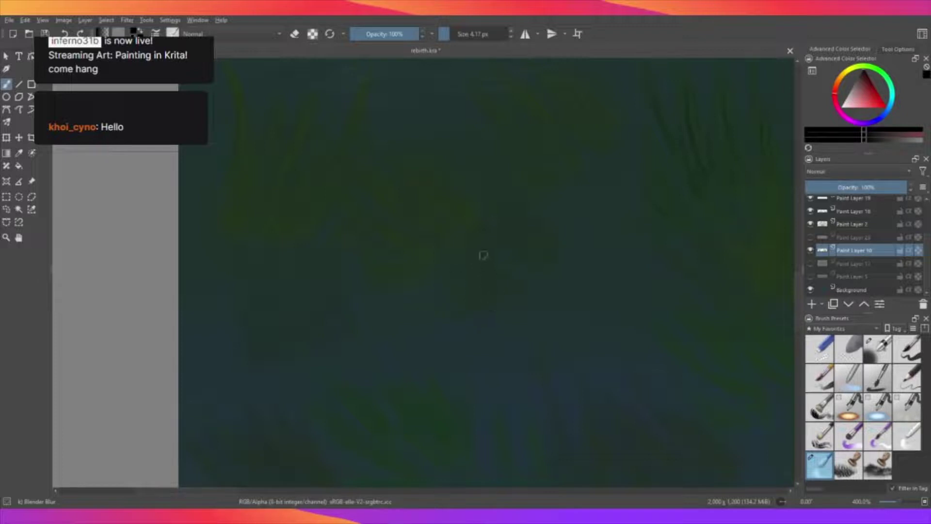
At high zoom, paint more upward dark green grass blades across the ground.
{"action": "scroll", "coordinate": [607, 204], "scroll_direction": "down", "scroll_amount": 1}
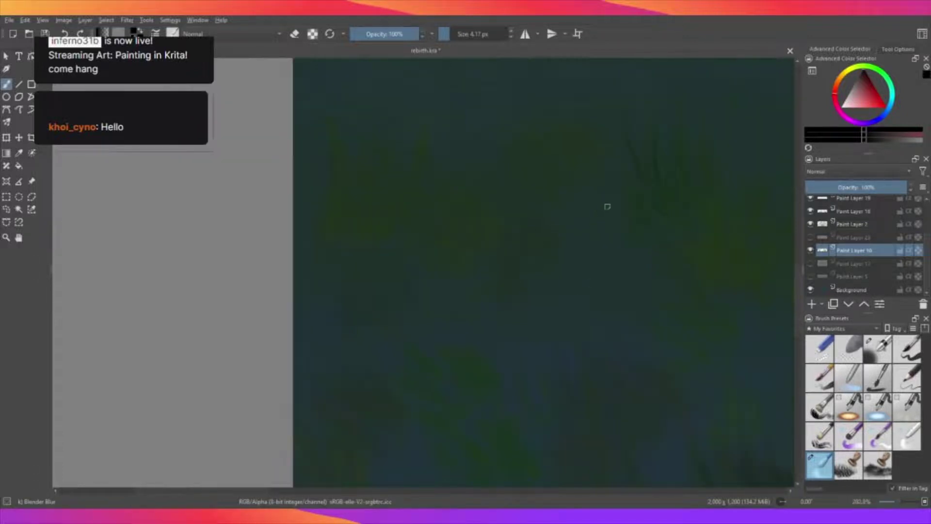
{"action": "scroll", "coordinate": [580, 166], "scroll_direction": "up", "scroll_amount": 1}
{"action": "scroll", "coordinate": [573, 266], "scroll_direction": "up", "scroll_amount": 1}
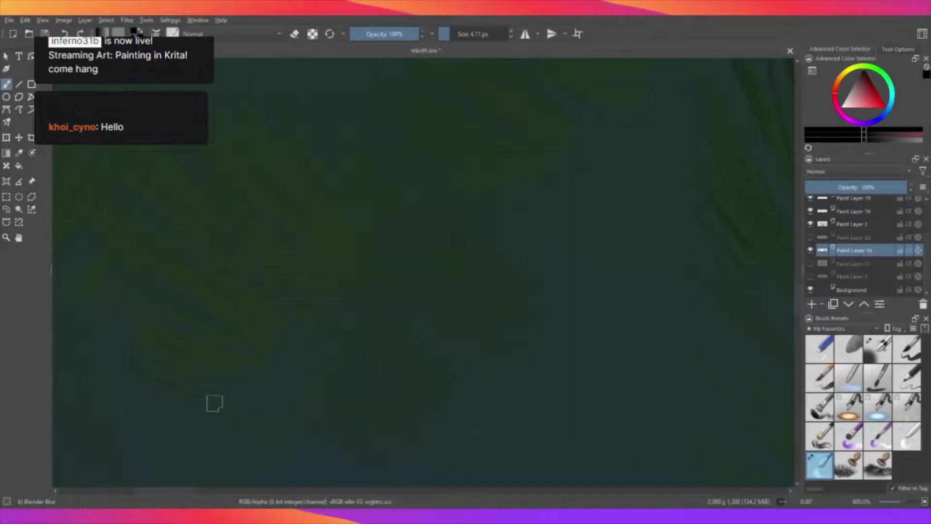
{"action": "scroll", "coordinate": [217, 408], "scroll_direction": "up", "scroll_amount": 2}
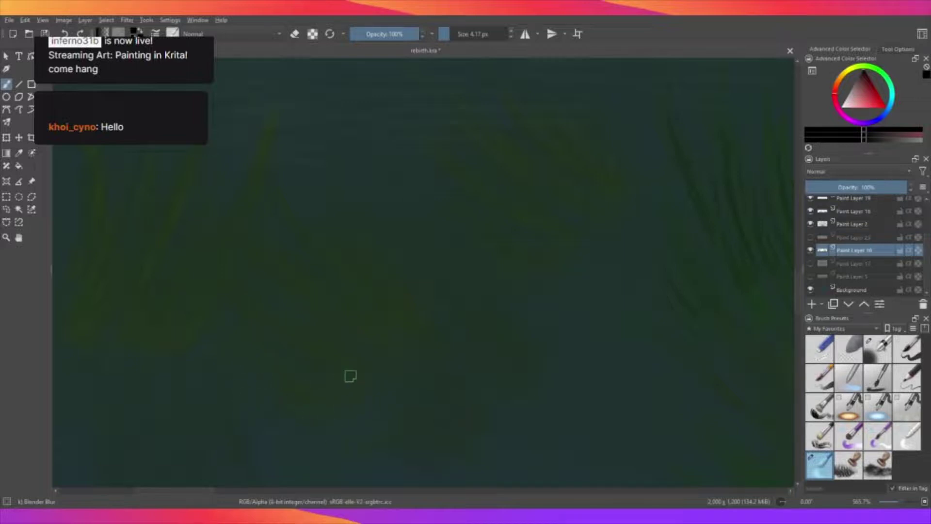
{"action": "scroll", "coordinate": [351, 376], "scroll_direction": "down", "scroll_amount": 1}
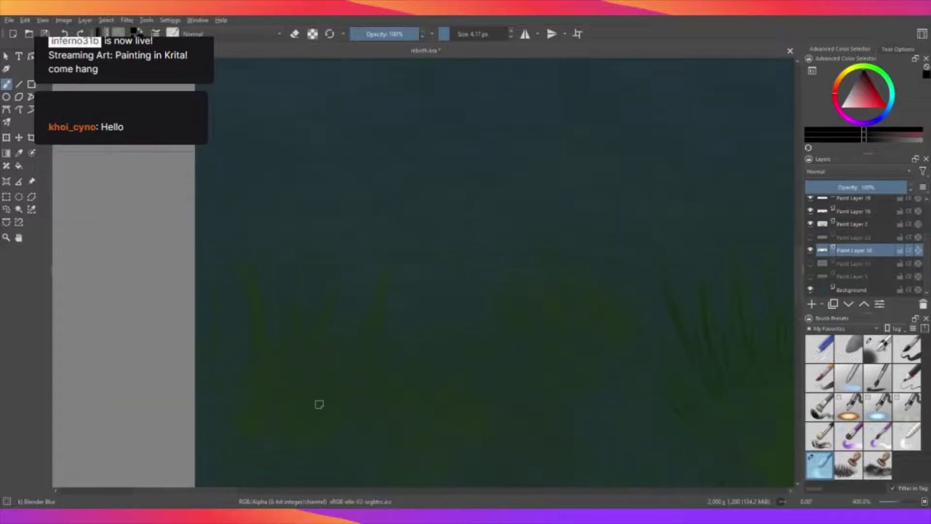
{"action": "scroll", "coordinate": [333, 458], "scroll_direction": "up", "scroll_amount": 1}
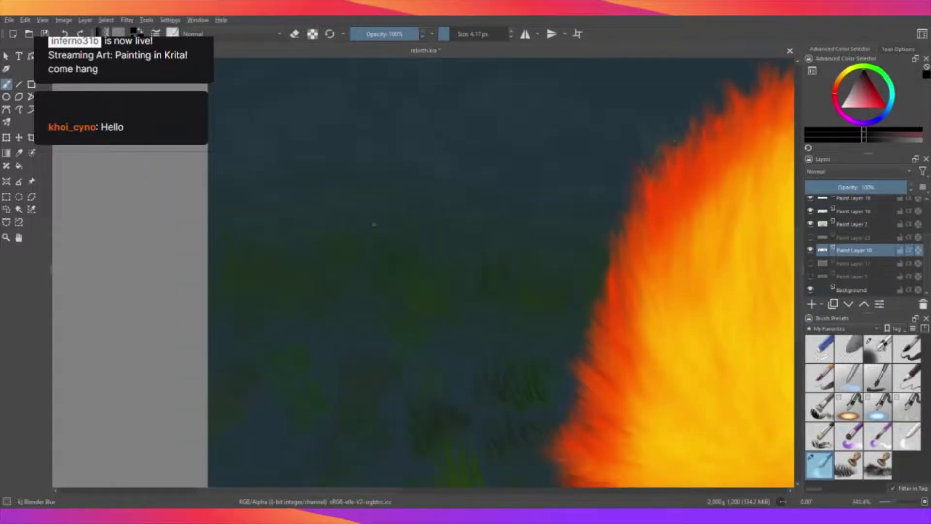
Paint clusters of thin dark grass blades along the bottom of the ground, left of the fire.
{"action": "scroll", "coordinate": [373, 224], "scroll_direction": "up", "scroll_amount": 5}
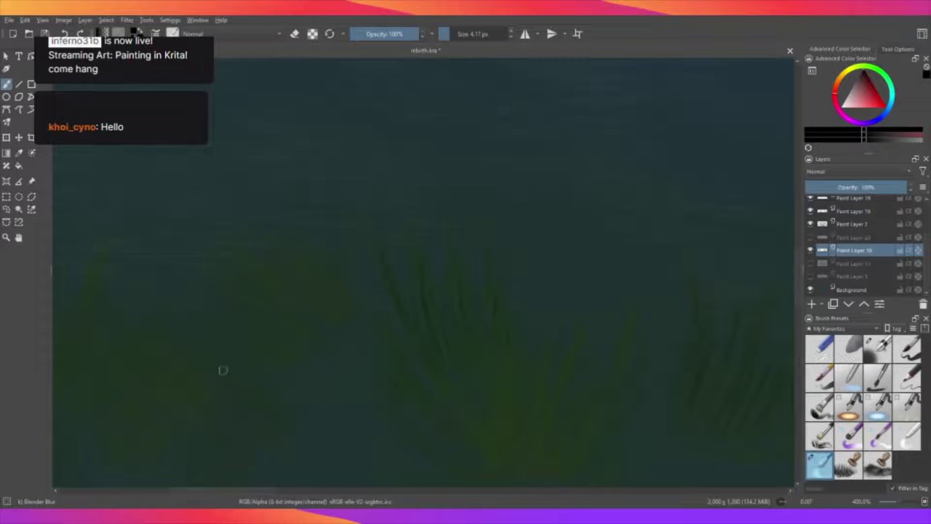
{"action": "scroll", "coordinate": [370, 357], "scroll_direction": "down", "scroll_amount": 2}
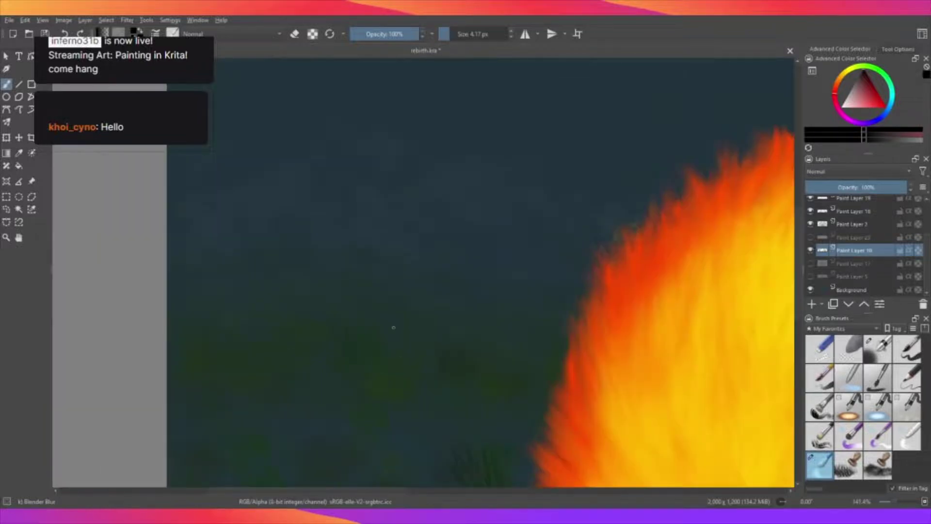
{"action": "scroll", "coordinate": [394, 327], "scroll_direction": "down", "scroll_amount": 2}
{"action": "scroll", "coordinate": [400, 387], "scroll_direction": "up", "scroll_amount": 2}
{"action": "scroll", "coordinate": [388, 417], "scroll_direction": "up", "scroll_amount": 4}
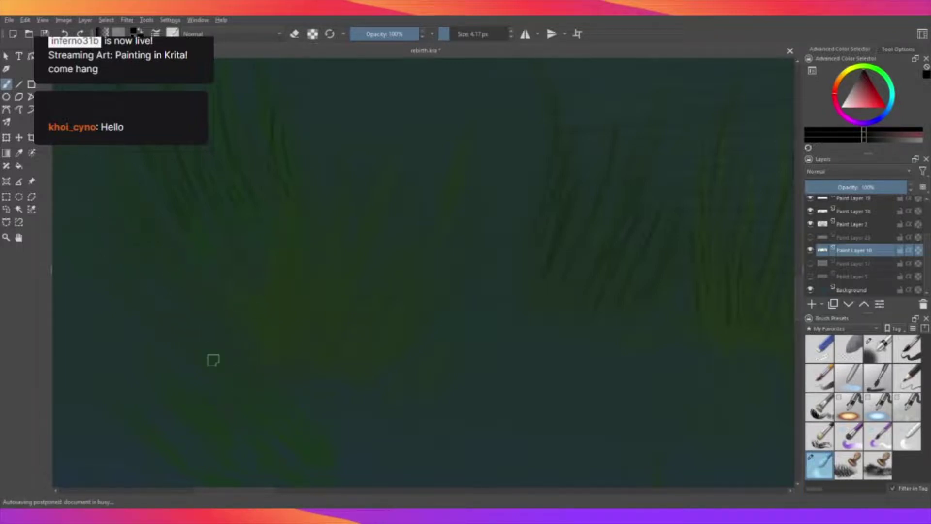
{"action": "scroll", "coordinate": [213, 359], "scroll_direction": "down", "scroll_amount": 2}
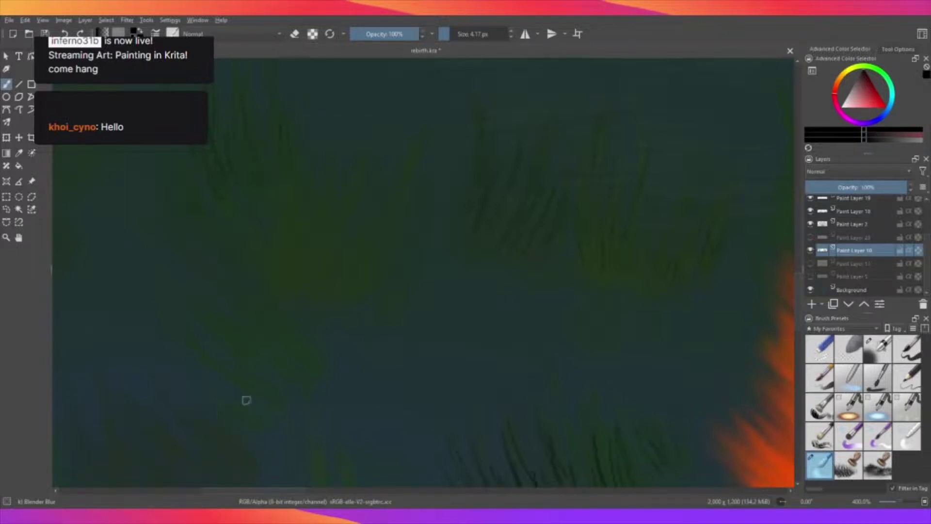
At 400–565% zoom, brush dark green grass blades right against the fire's left edge.
{"action": "scroll", "coordinate": [226, 271], "scroll_direction": "down", "scroll_amount": 3}
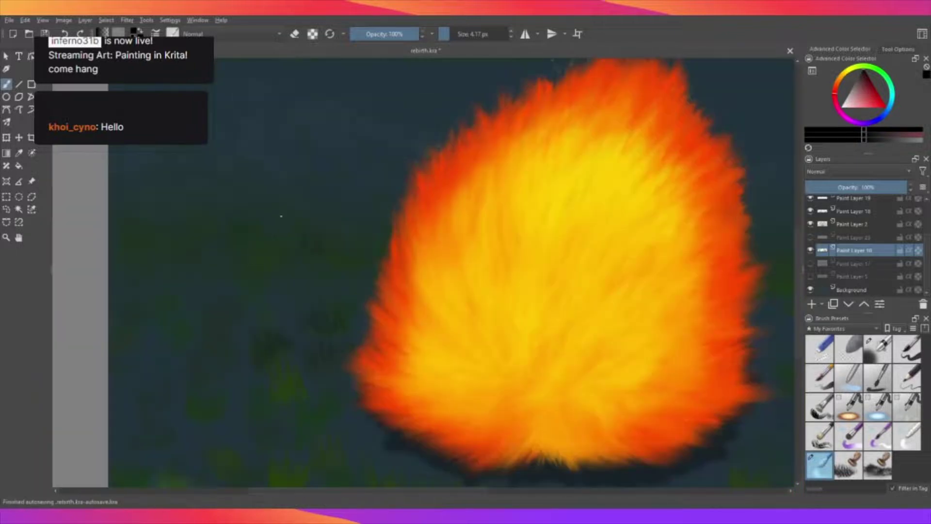
{"action": "scroll", "coordinate": [330, 266], "scroll_direction": "up", "scroll_amount": 2}
{"action": "scroll", "coordinate": [330, 266], "scroll_direction": "up", "scroll_amount": 2}
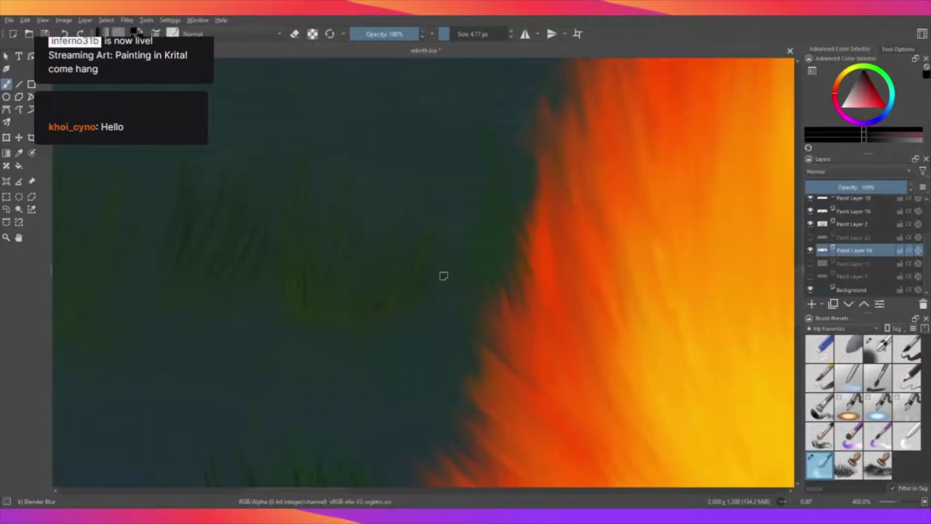
{"action": "scroll", "coordinate": [443, 276], "scroll_direction": "up", "scroll_amount": 1}
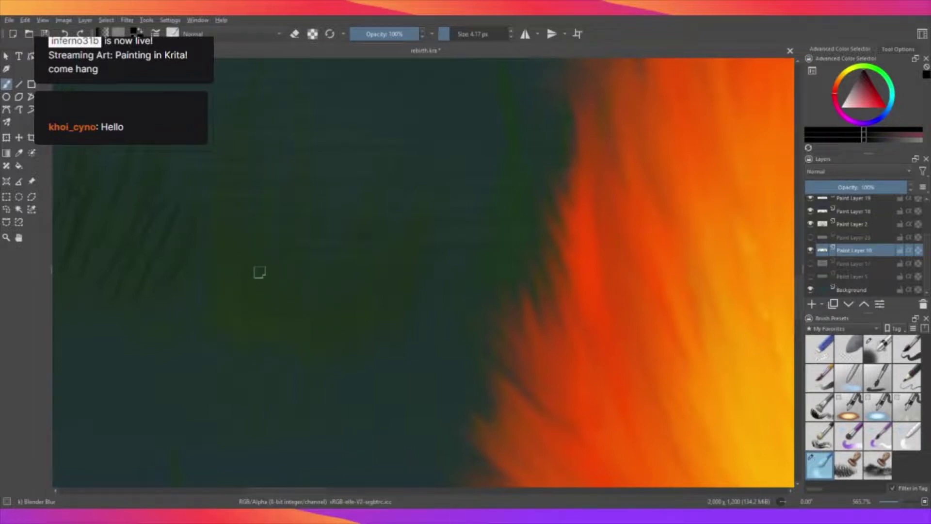
{"action": "scroll", "coordinate": [252, 259], "scroll_direction": "down", "scroll_amount": 1}
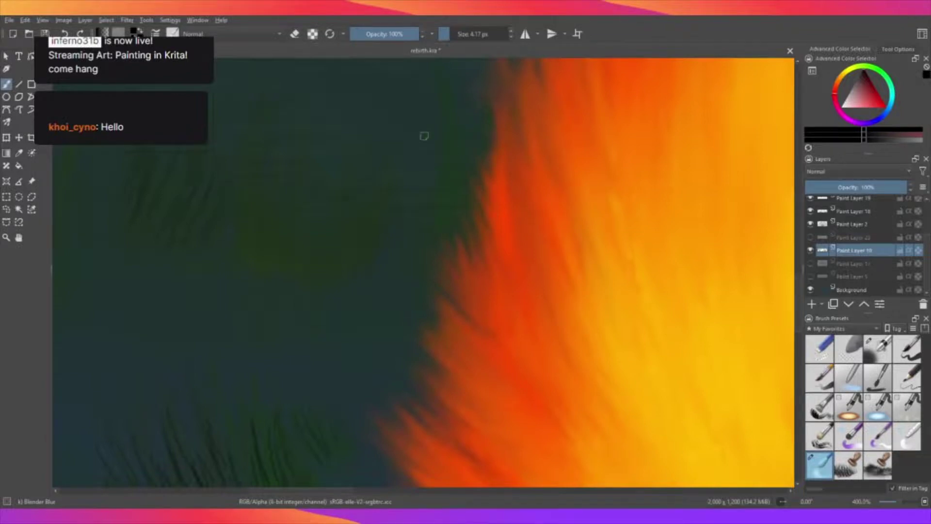
{"action": "scroll", "coordinate": [323, 299], "scroll_direction": "down", "scroll_amount": 2}
{"action": "scroll", "coordinate": [237, 243], "scroll_direction": "up", "scroll_amount": 2}
Add extra grass strokes beside the flames, softly blended into the dark ground.
{"action": "scroll", "coordinate": [422, 298], "scroll_direction": "up", "scroll_amount": 1}
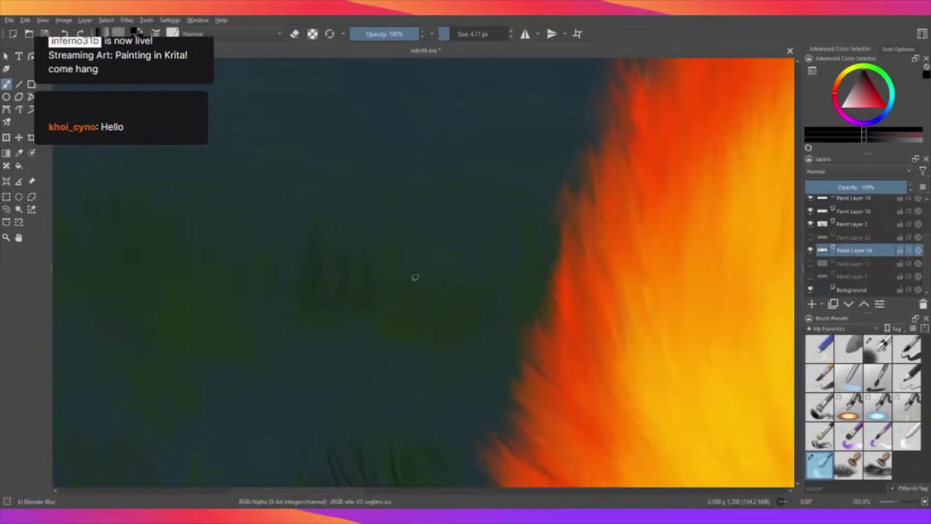
{"action": "scroll", "coordinate": [360, 275], "scroll_direction": "up", "scroll_amount": 1}
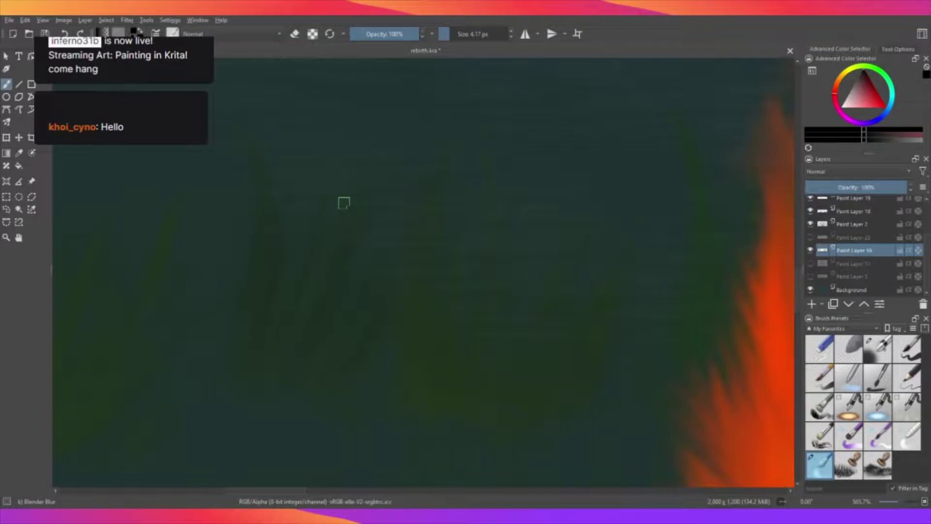
{"action": "scroll", "coordinate": [344, 203], "scroll_direction": "down", "scroll_amount": 2}
{"action": "scroll", "coordinate": [341, 220], "scroll_direction": "down", "scroll_amount": 1}
{"action": "scroll", "coordinate": [382, 360], "scroll_direction": "down", "scroll_amount": 1}
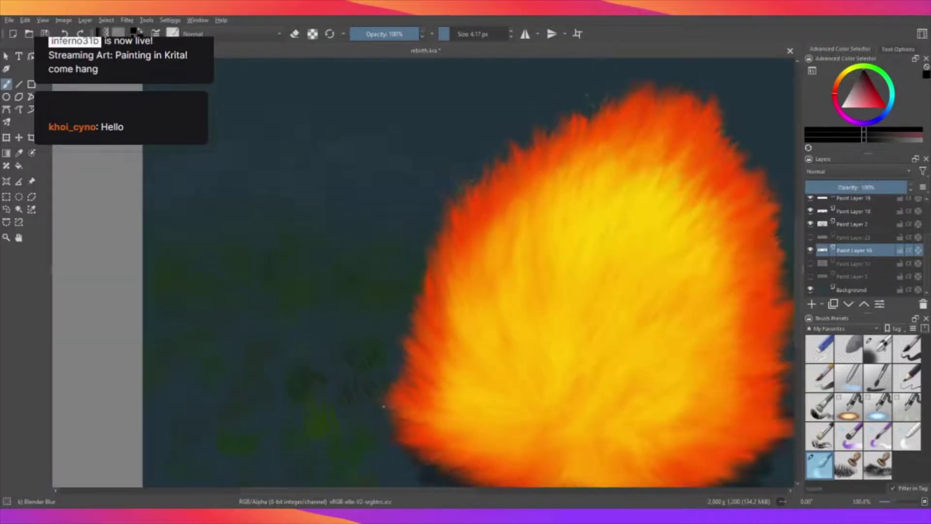
{"action": "scroll", "coordinate": [382, 373], "scroll_direction": "up", "scroll_amount": 3}
{"action": "scroll", "coordinate": [381, 373], "scroll_direction": "up", "scroll_amount": 1}
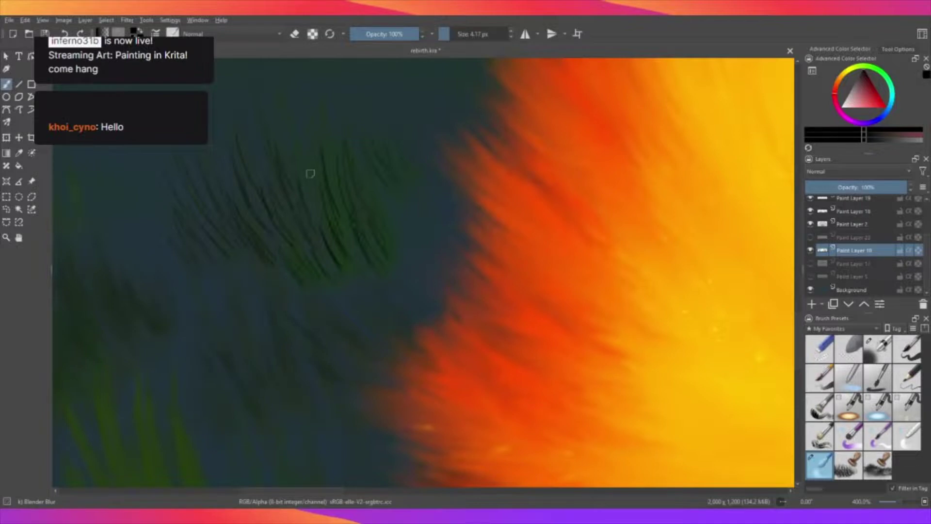
Finish the grass beside the fire and save the painting as rebirth.kra.
{"action": "scroll", "coordinate": [308, 172], "scroll_direction": "down", "scroll_amount": 5}
{"action": "scroll", "coordinate": [318, 224], "scroll_direction": "up", "scroll_amount": 3}
{"action": "scroll", "coordinate": [346, 262], "scroll_direction": "up", "scroll_amount": 1}
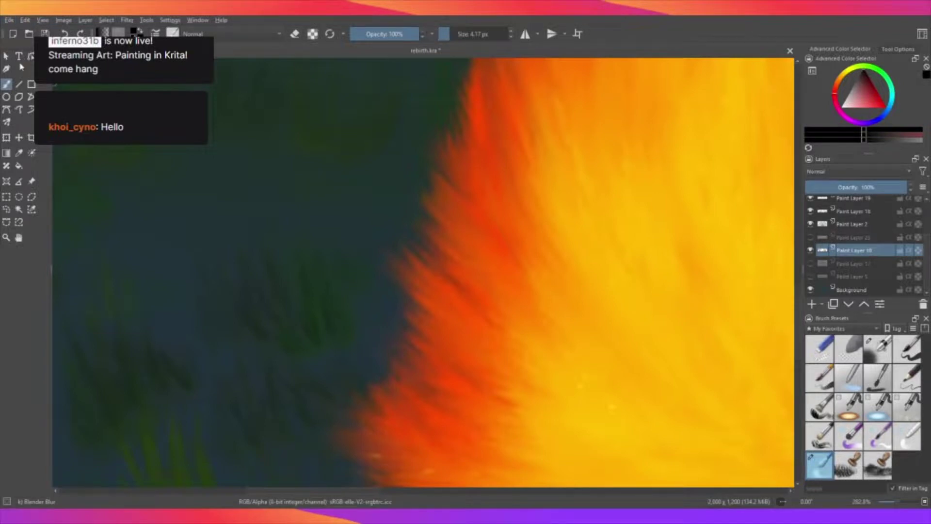
{"action": "key", "text": "ctrl+s"}
{"action": "key", "text": "minus"}
{"action": "key", "text": "minus"}
{"action": "key", "text": "minus"}
{"action": "key", "text": "minus"}
{"action": "key", "text": "minus"}
Show Paint Layers 17, 23 and 5 to bring back the rocky background.
{"action": "scroll", "coordinate": [189, 376], "scroll_direction": "up", "scroll_amount": 5}
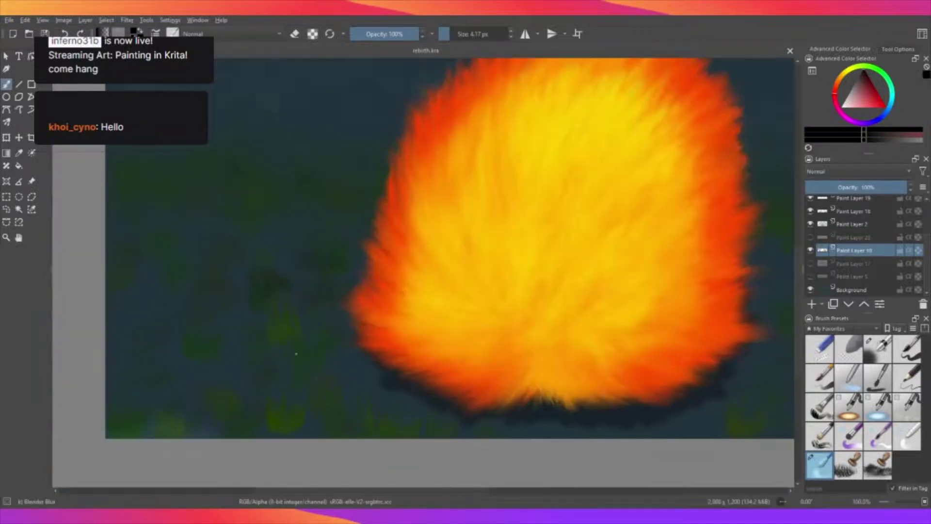
{"action": "scroll", "coordinate": [369, 328], "scroll_direction": "down", "scroll_amount": 2}
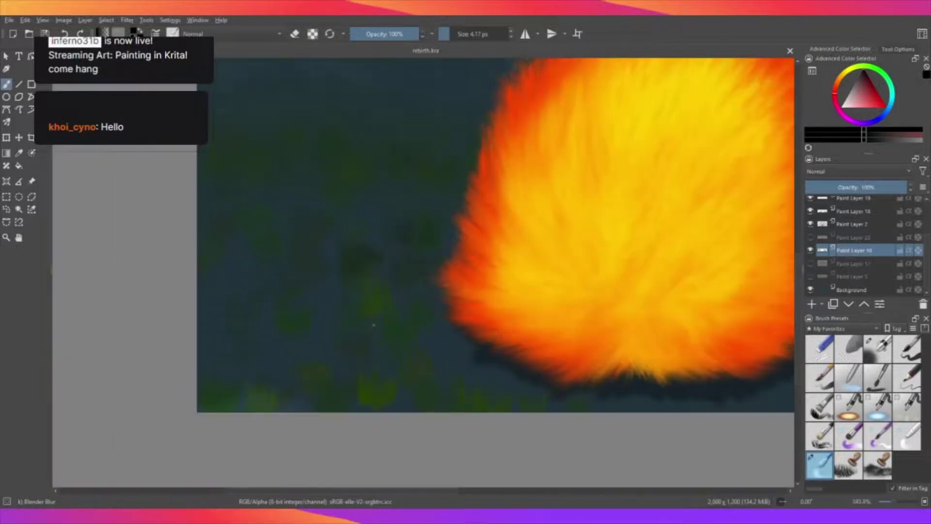
{"action": "scroll", "coordinate": [291, 138], "scroll_direction": "up", "scroll_amount": 2}
{"action": "scroll", "coordinate": [301, 139], "scroll_direction": "down", "scroll_amount": 1}
{"action": "scroll", "coordinate": [301, 140], "scroll_direction": "down", "scroll_amount": 3}
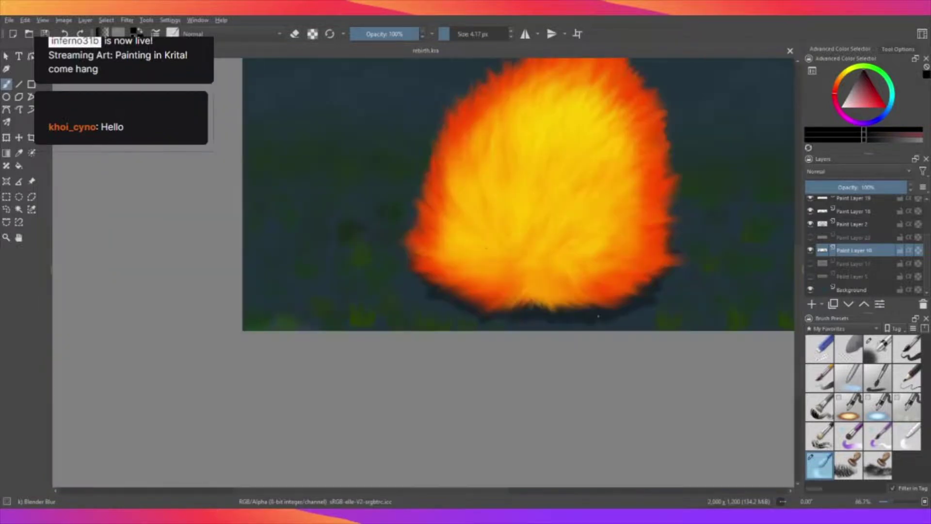
{"action": "scroll", "coordinate": [703, 317], "scroll_direction": "up", "scroll_amount": 3}
{"action": "scroll", "coordinate": [703, 317], "scroll_direction": "down", "scroll_amount": 1}
{"action": "scroll", "coordinate": [703, 317], "scroll_direction": "down", "scroll_amount": 2}
{"action": "scroll", "coordinate": [634, 197], "scroll_direction": "up", "scroll_amount": 3}
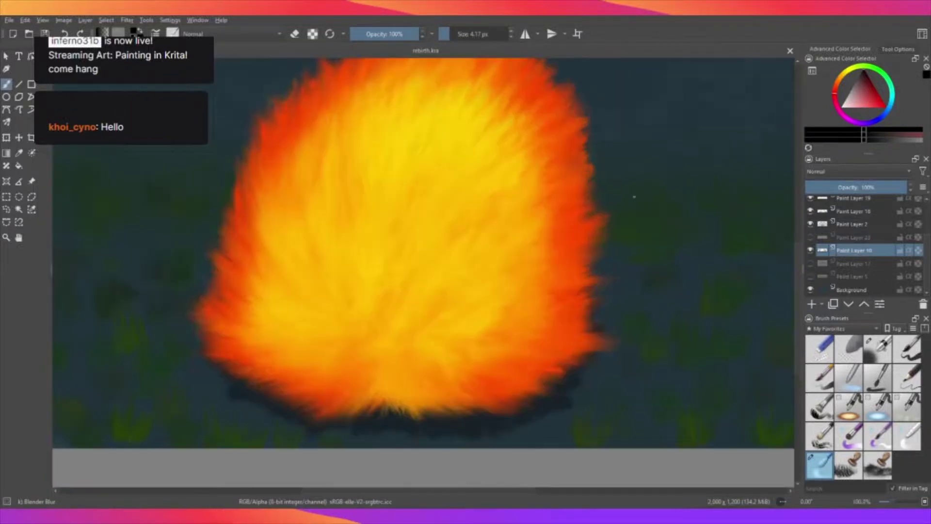
{"action": "left_click", "coordinate": [842, 268]}
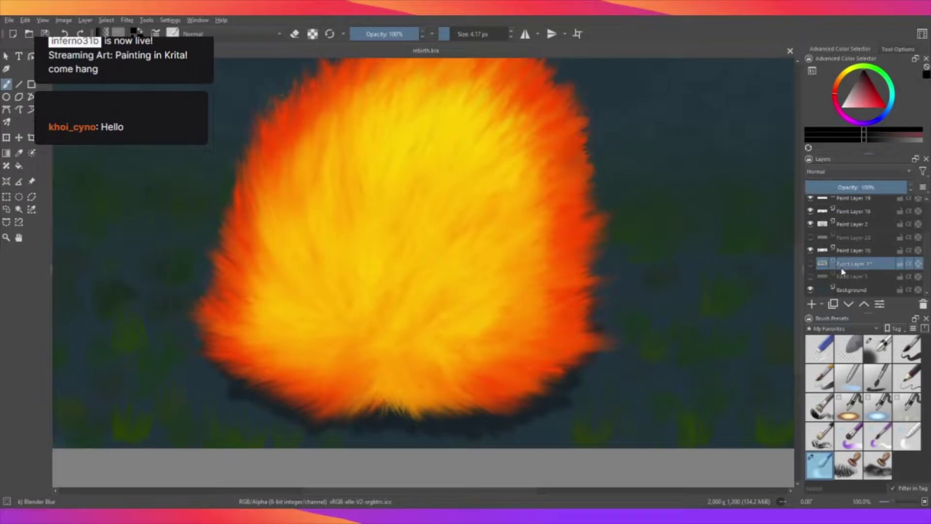
{"action": "left_click", "coordinate": [811, 263]}
{"action": "left_click", "coordinate": [811, 237]}
{"action": "left_click", "coordinate": [810, 276]}
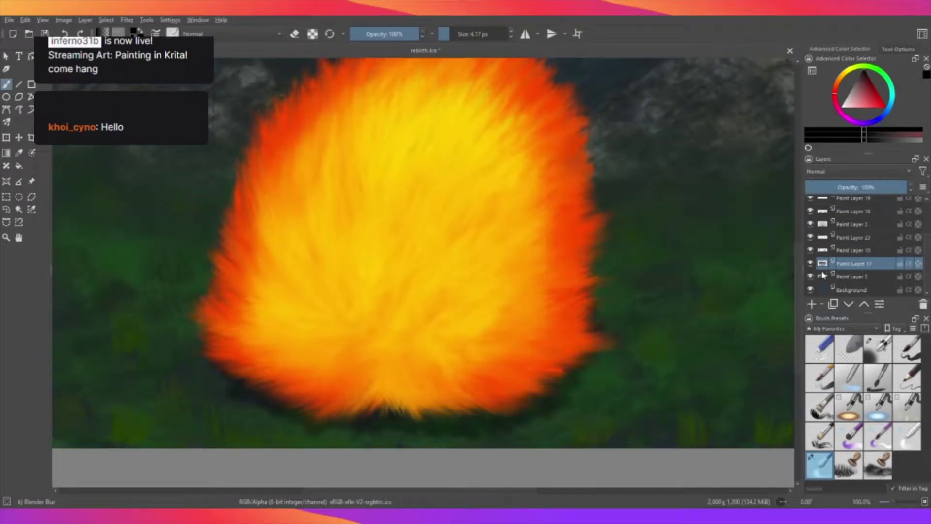
Make Paint Layer 22 visible as well and check the full scene.
{"action": "scroll", "coordinate": [839, 248], "scroll_direction": "up", "scroll_amount": 2}
{"action": "scroll", "coordinate": [680, 213], "scroll_direction": "down", "scroll_amount": 3}
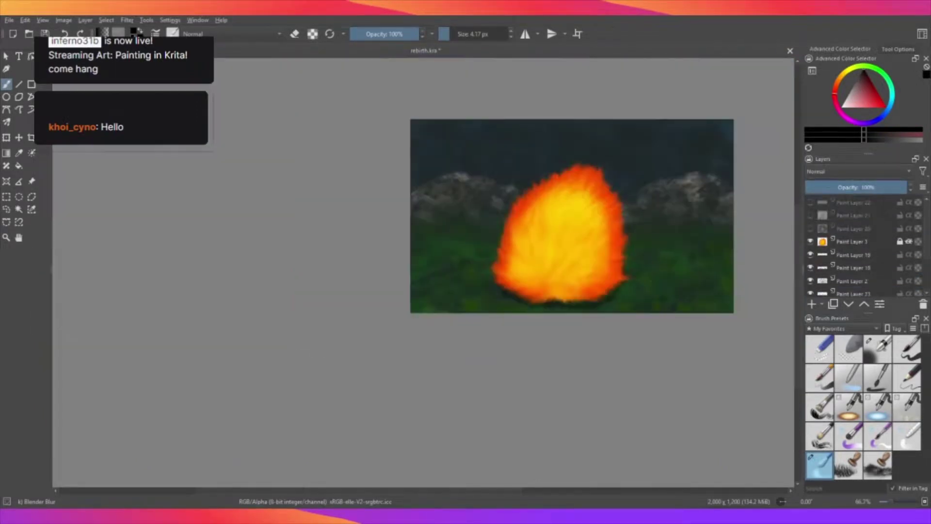
{"action": "scroll", "coordinate": [679, 213], "scroll_direction": "up", "scroll_amount": 2}
{"action": "left_click", "coordinate": [810, 202]}
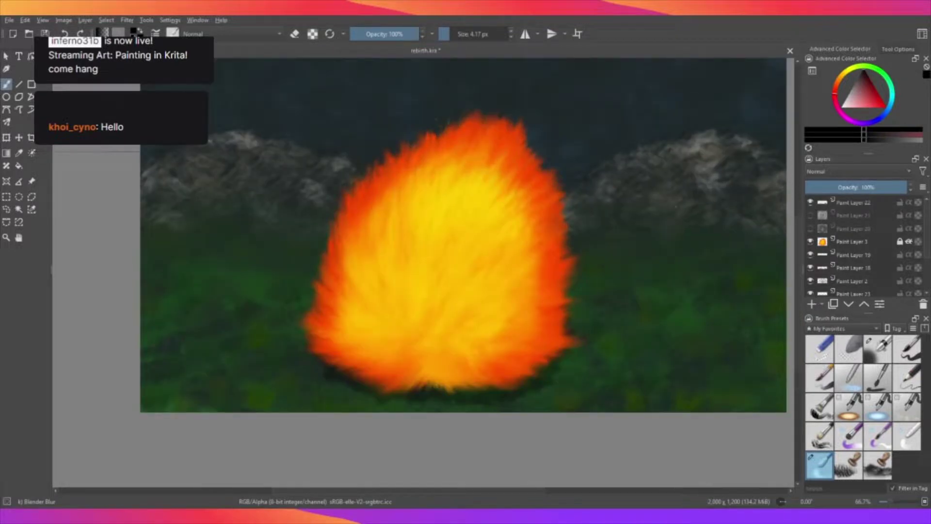
{"action": "scroll", "coordinate": [630, 214], "scroll_direction": "down", "scroll_amount": 2}
{"action": "scroll", "coordinate": [630, 214], "scroll_direction": "up", "scroll_amount": 1}
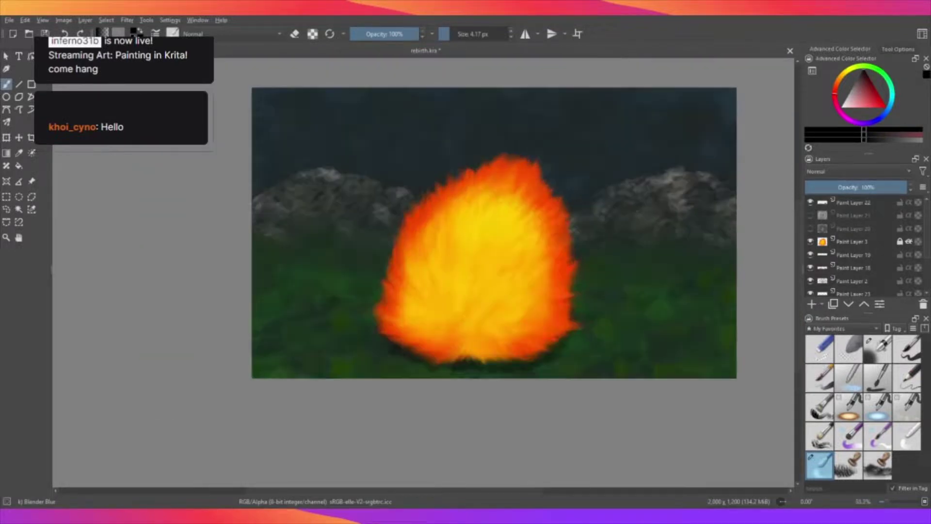
{"action": "scroll", "coordinate": [627, 308], "scroll_direction": "up", "scroll_amount": 1}
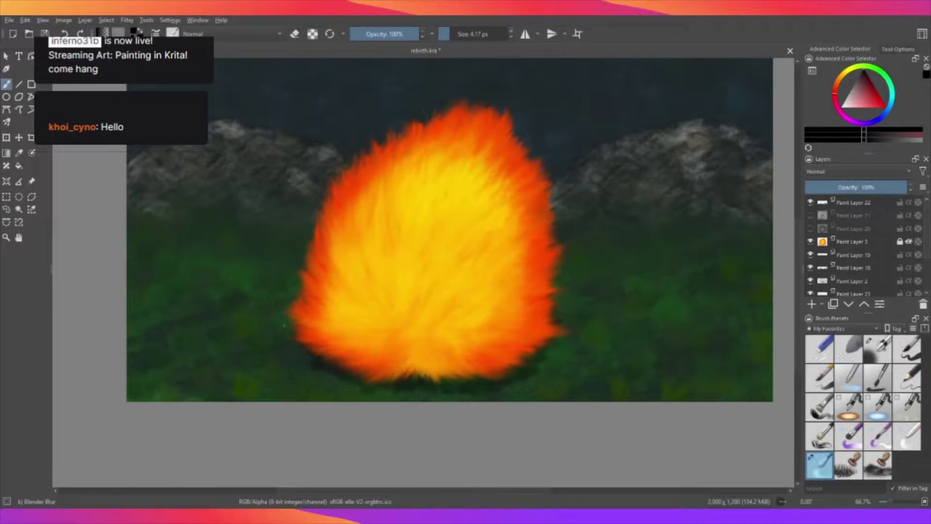
{"action": "scroll", "coordinate": [821, 291], "scroll_direction": "down", "scroll_amount": 3}
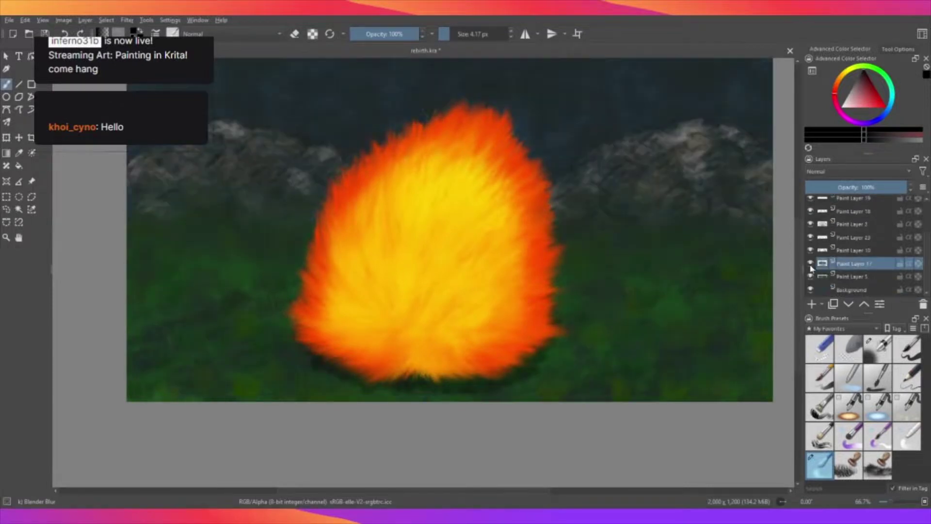
Toggle Paint Layers 10 and 23 off and back on to compare their effect.
{"action": "left_click", "coordinate": [840, 252]}
{"action": "left_click", "coordinate": [810, 250]}
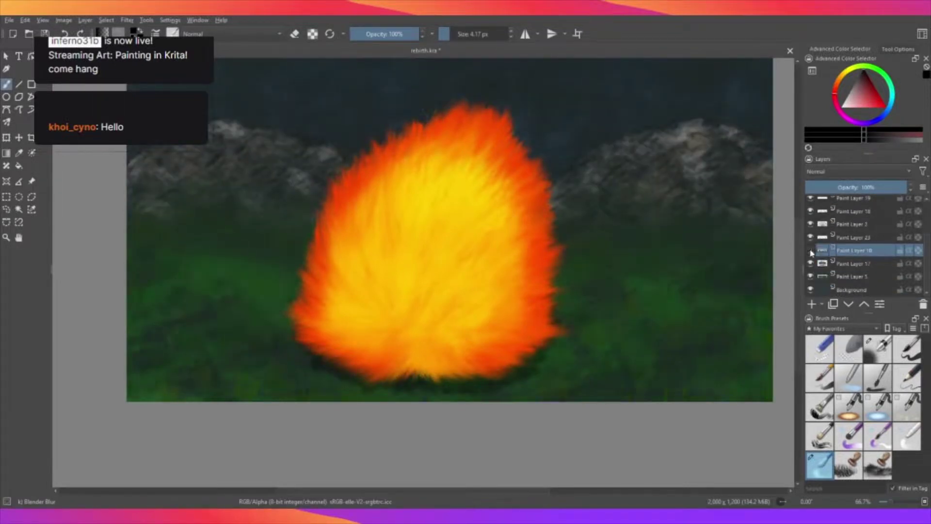
{"action": "left_click", "coordinate": [810, 250]}
{"action": "left_click", "coordinate": [868, 243]}
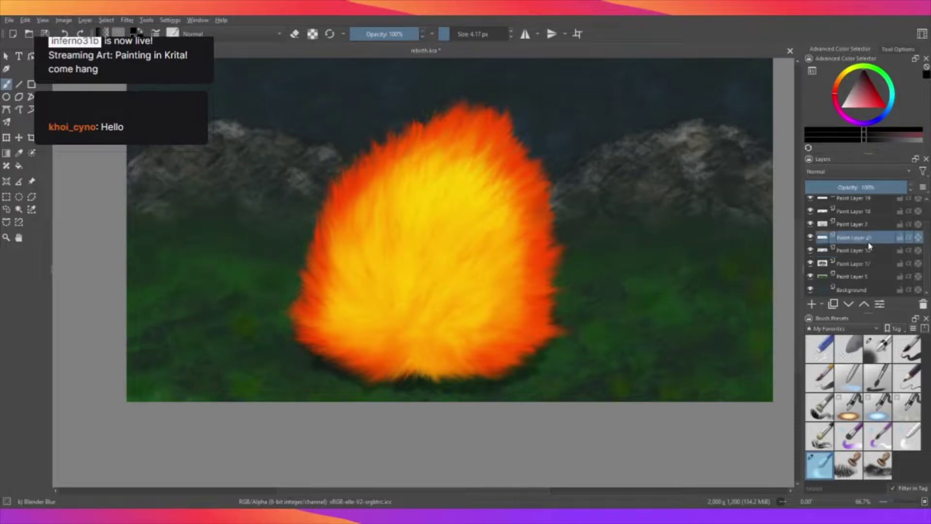
{"action": "left_click", "coordinate": [810, 237]}
{"action": "left_click", "coordinate": [810, 238]}
Zoom around to review the restored scene and select Paint Layer 21.
{"action": "scroll", "coordinate": [628, 267], "scroll_direction": "down", "scroll_amount": 3}
{"action": "scroll", "coordinate": [621, 280], "scroll_direction": "up", "scroll_amount": 2}
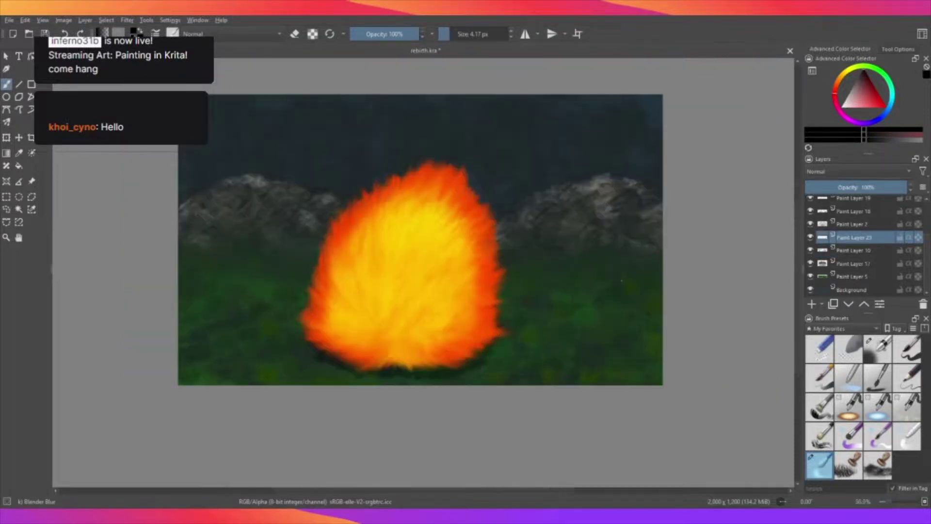
{"action": "scroll", "coordinate": [511, 302], "scroll_direction": "down", "scroll_amount": 2}
{"action": "scroll", "coordinate": [541, 275], "scroll_direction": "up", "scroll_amount": 2}
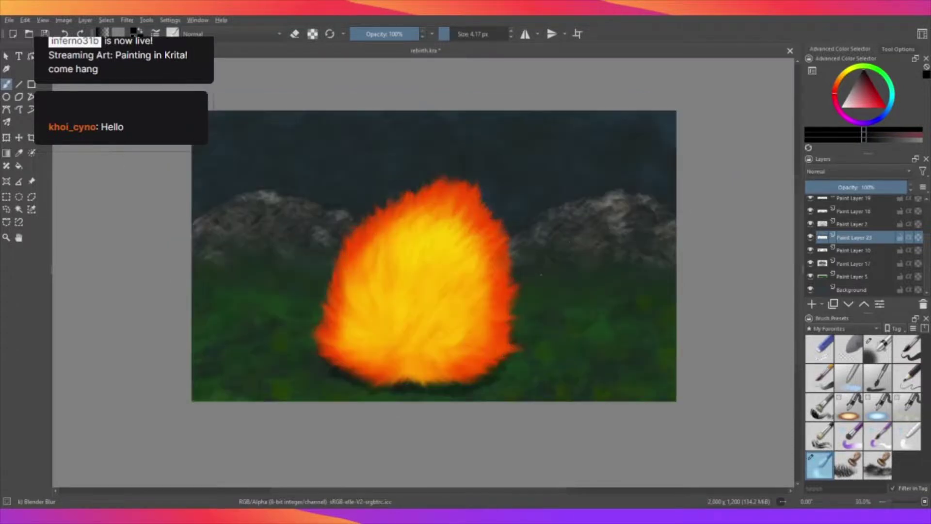
{"action": "scroll", "coordinate": [657, 162], "scroll_direction": "up", "scroll_amount": 1}
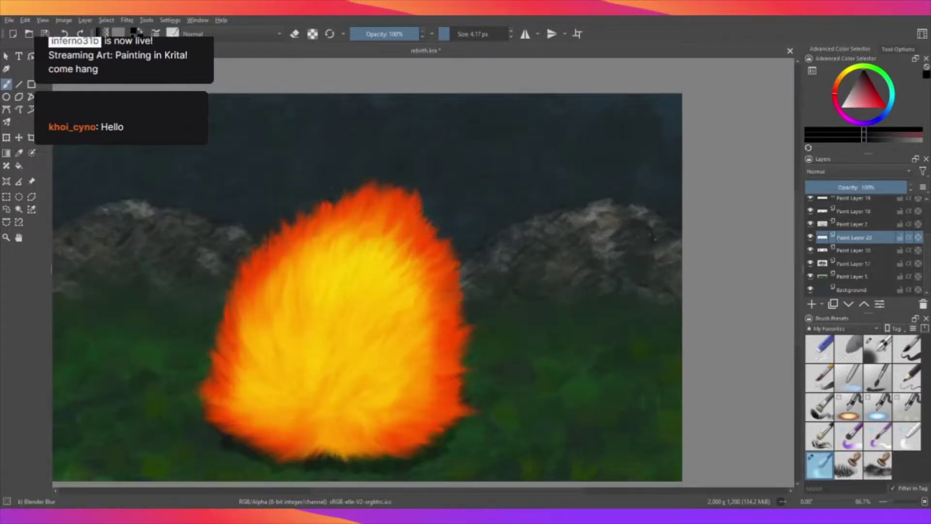
{"action": "scroll", "coordinate": [650, 232], "scroll_direction": "up", "scroll_amount": 1}
{"action": "scroll", "coordinate": [669, 242], "scroll_direction": "up", "scroll_amount": 1}
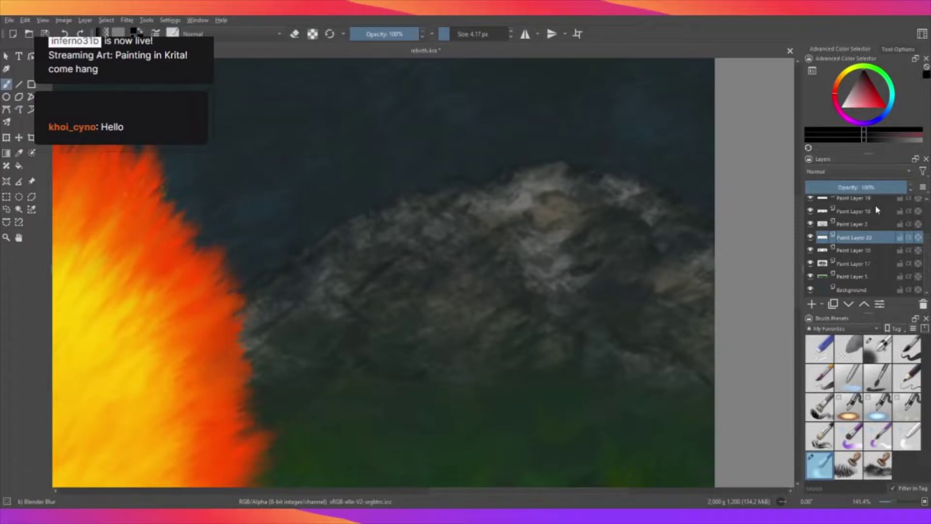
{"action": "scroll", "coordinate": [882, 218], "scroll_direction": "up", "scroll_amount": 1}
{"action": "left_click", "coordinate": [840, 214]}
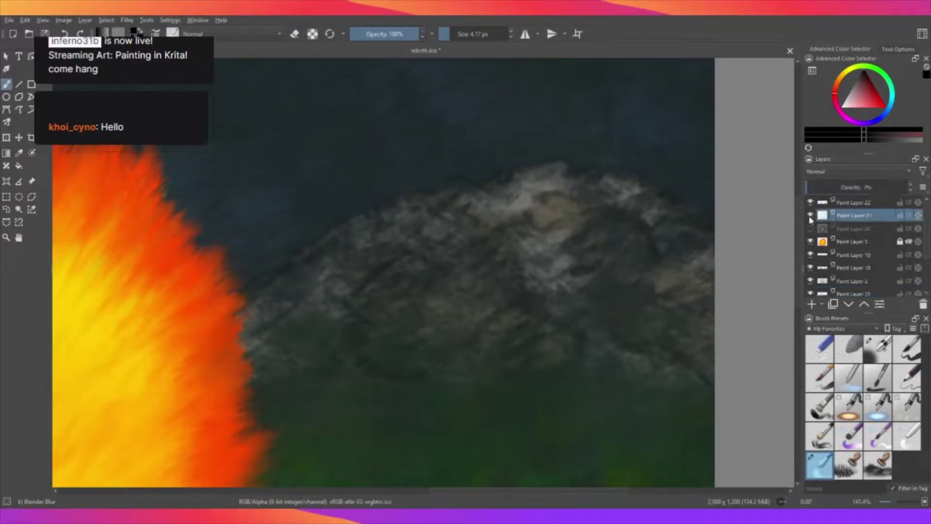
Hide Paint Layer 21 and make Paint Layer 22 the active layer.
{"action": "left_click", "coordinate": [810, 216]}
{"action": "left_click", "coordinate": [837, 206]}
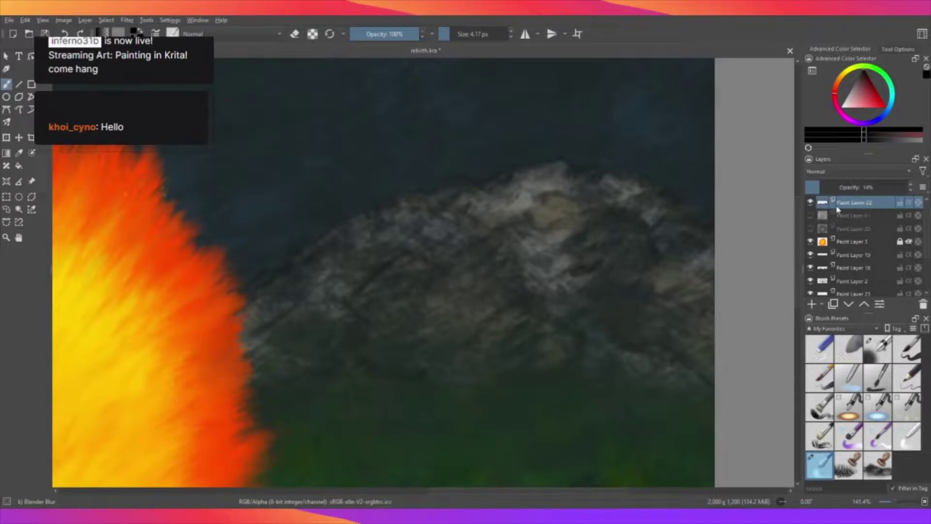
{"action": "left_click", "coordinate": [810, 203]}
Zoom in on the rock's peak and switch to the Texture Starfield brush preset.
{"action": "key", "text": "2"}
{"action": "scroll", "coordinate": [533, 218], "scroll_direction": "up", "scroll_amount": 3}
{"action": "scroll", "coordinate": [533, 218], "scroll_direction": "up", "scroll_amount": 2}
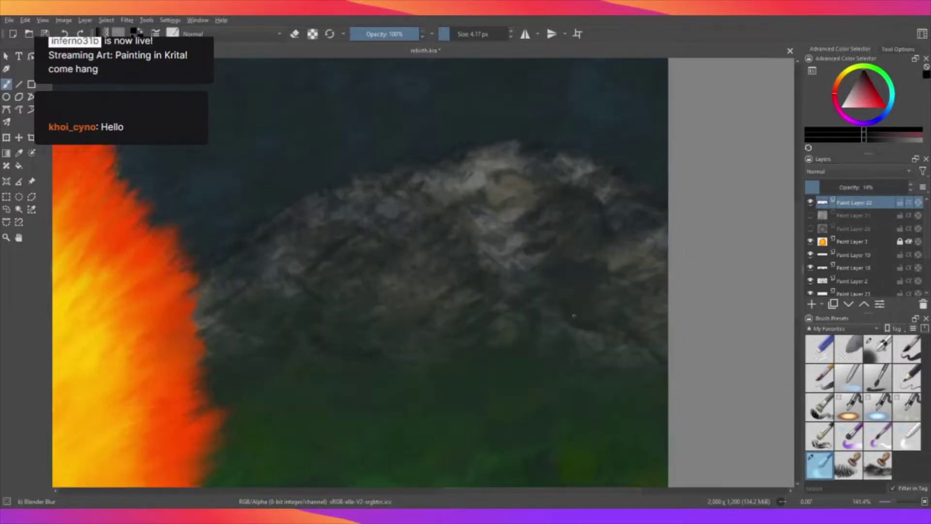
{"action": "key", "text": "1"}
{"action": "scroll", "coordinate": [380, 184], "scroll_direction": "up", "scroll_amount": 2}
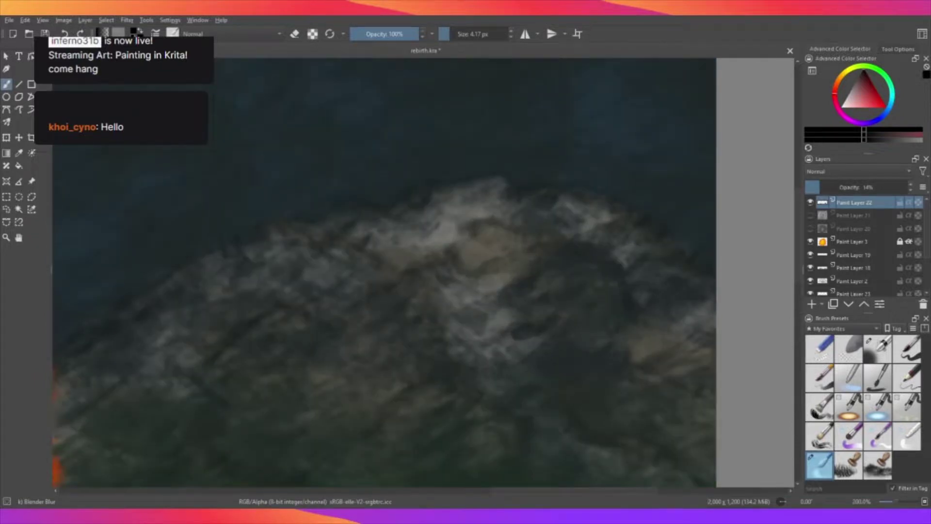
{"action": "key", "text": "slash"}
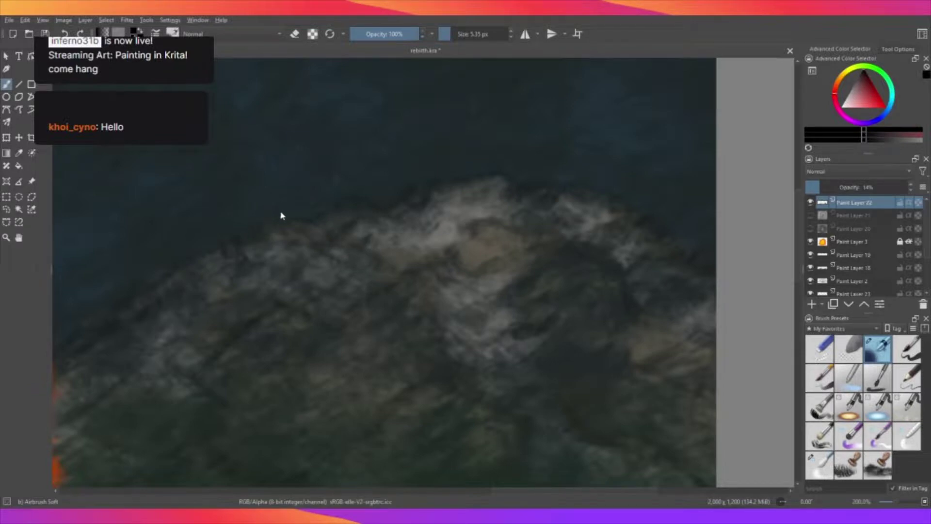
{"action": "key", "text": "slash"}
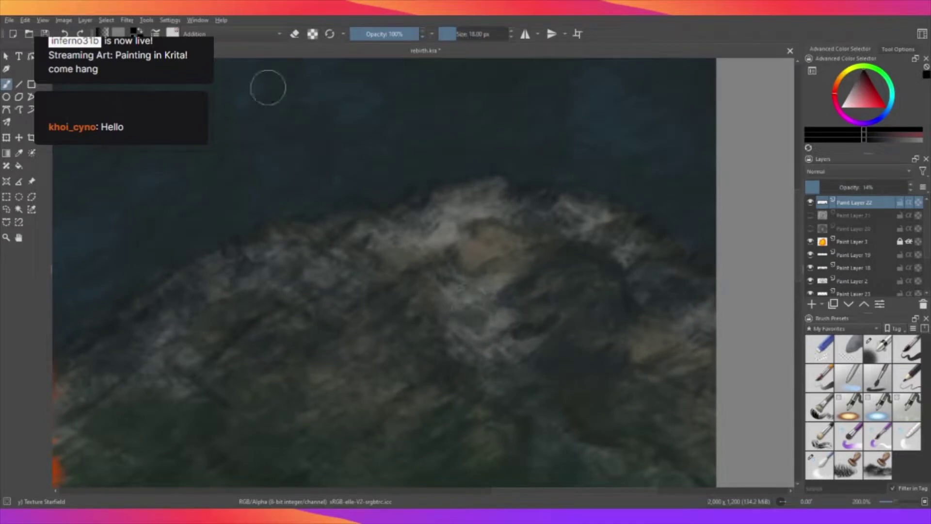
Lower the brush opacity to 55% and zoom back to 200% on the rock.
{"action": "scroll", "coordinate": [535, 307], "scroll_direction": "down", "scroll_amount": 4}
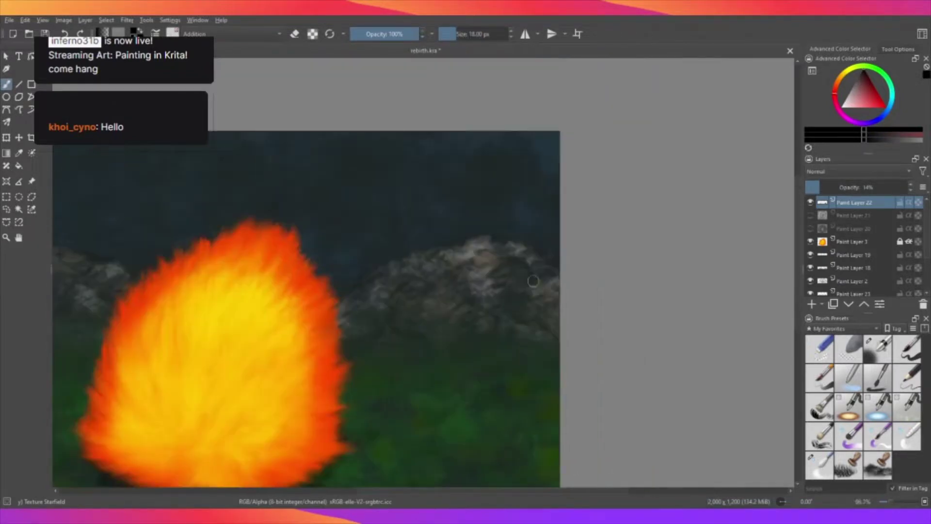
{"action": "scroll", "coordinate": [535, 308], "scroll_direction": "up", "scroll_amount": 3}
{"action": "scroll", "coordinate": [541, 313], "scroll_direction": "up", "scroll_amount": 1}
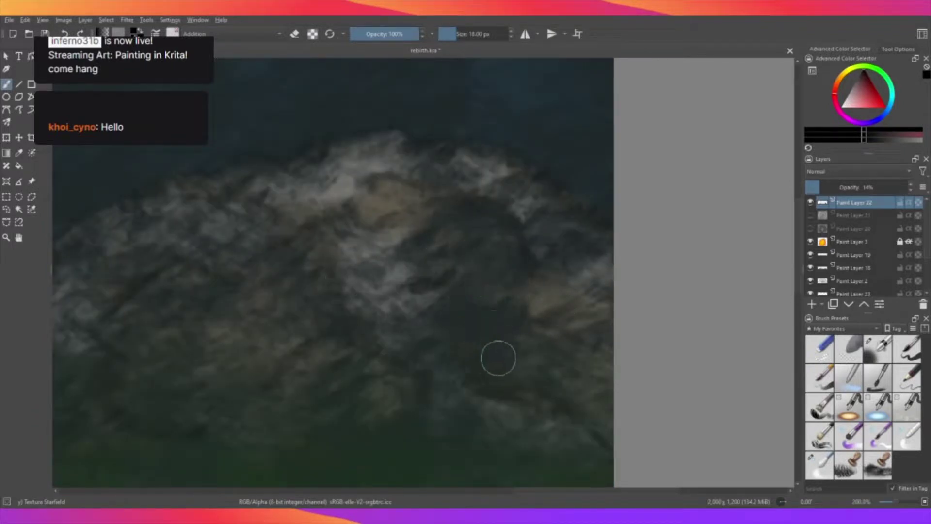
{"action": "scroll", "coordinate": [546, 334], "scroll_direction": "down", "scroll_amount": 2}
{"action": "scroll", "coordinate": [534, 291], "scroll_direction": "down", "scroll_amount": 3}
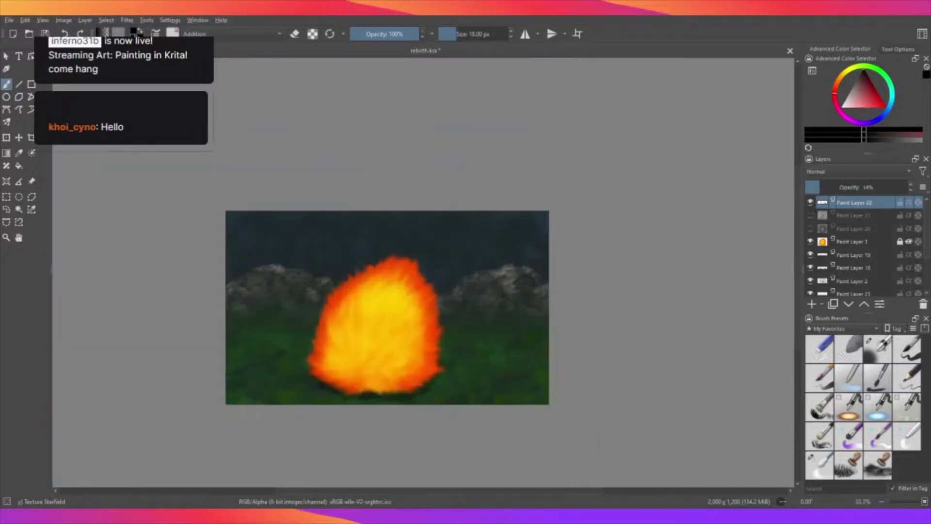
{"action": "scroll", "coordinate": [478, 283], "scroll_direction": "up", "scroll_amount": 1}
{"action": "scroll", "coordinate": [465, 295], "scroll_direction": "up", "scroll_amount": 1}
{"action": "scroll", "coordinate": [455, 308], "scroll_direction": "up", "scroll_amount": 1}
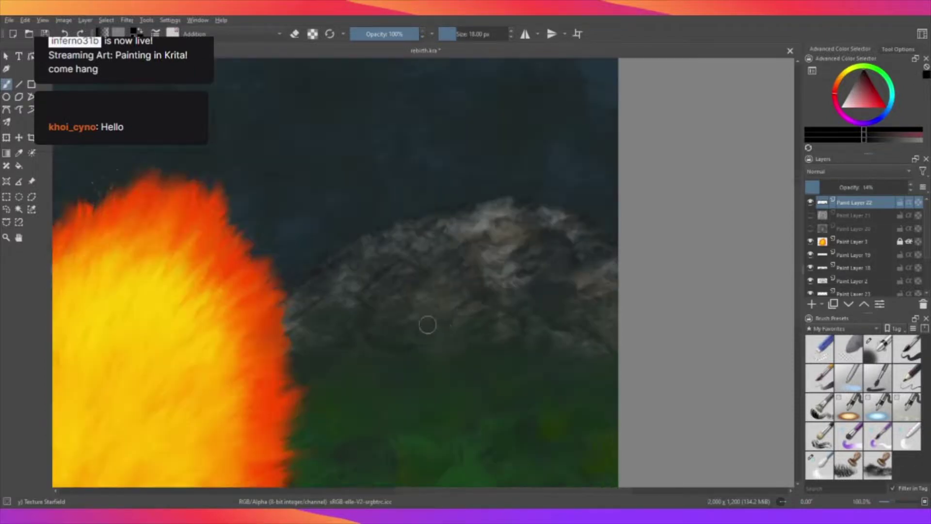
{"action": "scroll", "coordinate": [425, 324], "scroll_direction": "up", "scroll_amount": 2}
{"action": "left_click_drag", "start_coordinate": [414, 34], "coordinate": [388, 34]}
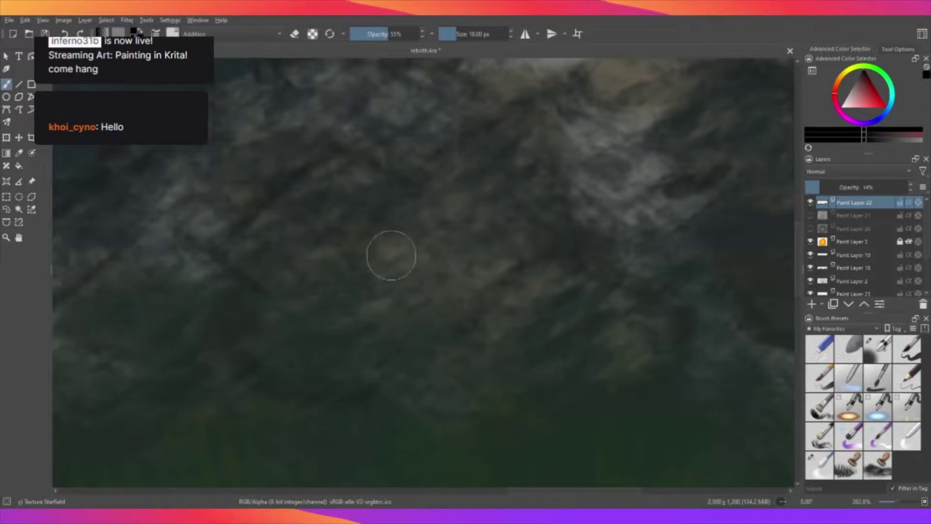
{"action": "key", "text": "minus"}
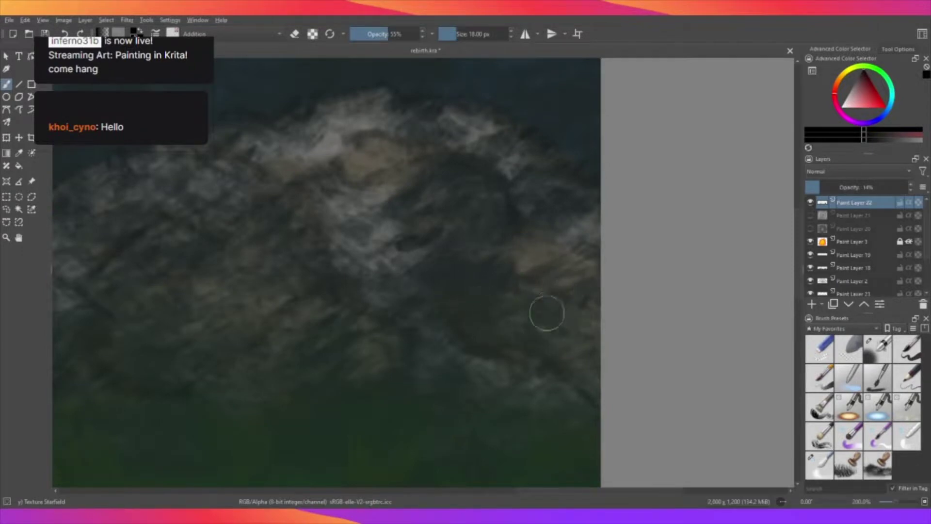
Review the whole painting, then add a new Paint Layer 24 at the top of the stack.
{"action": "scroll", "coordinate": [365, 337], "scroll_direction": "down", "scroll_amount": 3}
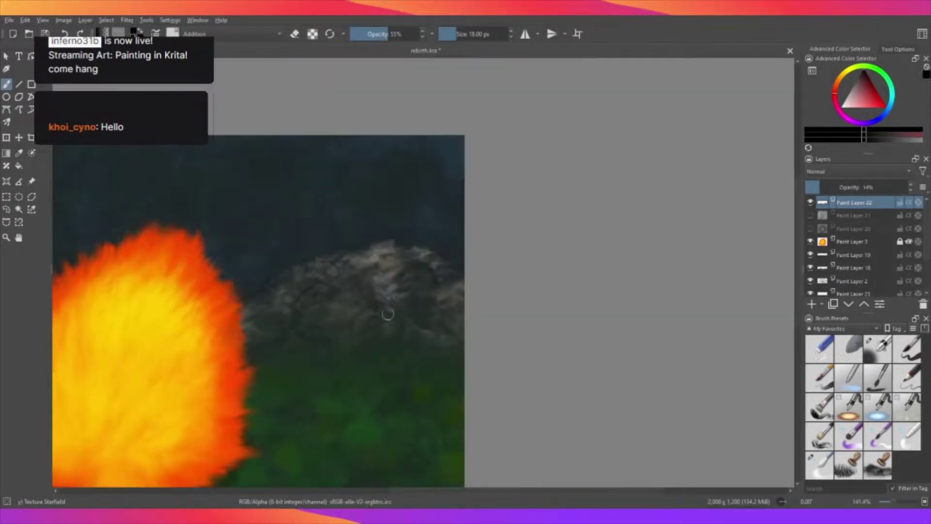
{"action": "scroll", "coordinate": [384, 312], "scroll_direction": "down", "scroll_amount": 3}
{"action": "scroll", "coordinate": [291, 315], "scroll_direction": "up", "scroll_amount": 3}
{"action": "scroll", "coordinate": [196, 324], "scroll_direction": "up", "scroll_amount": 2}
{"action": "scroll", "coordinate": [196, 324], "scroll_direction": "up", "scroll_amount": 1}
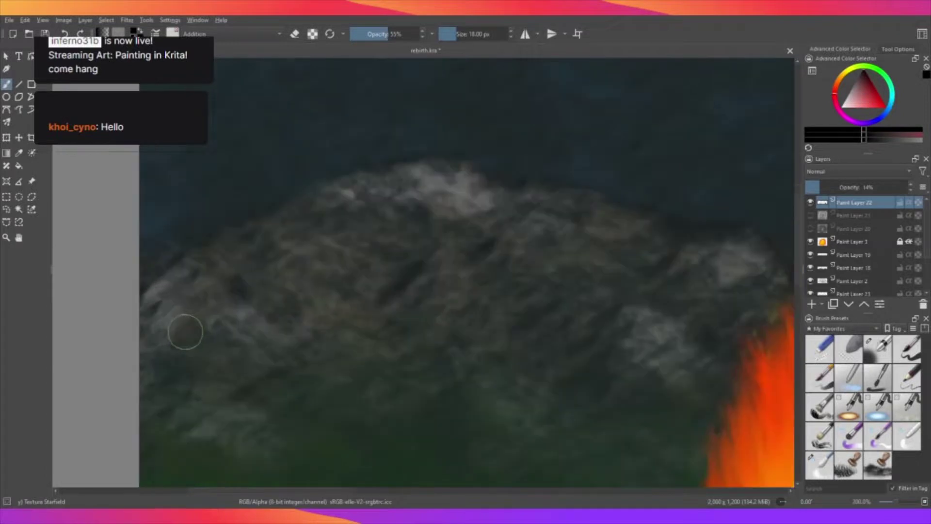
{"action": "scroll", "coordinate": [185, 328], "scroll_direction": "up", "scroll_amount": 1}
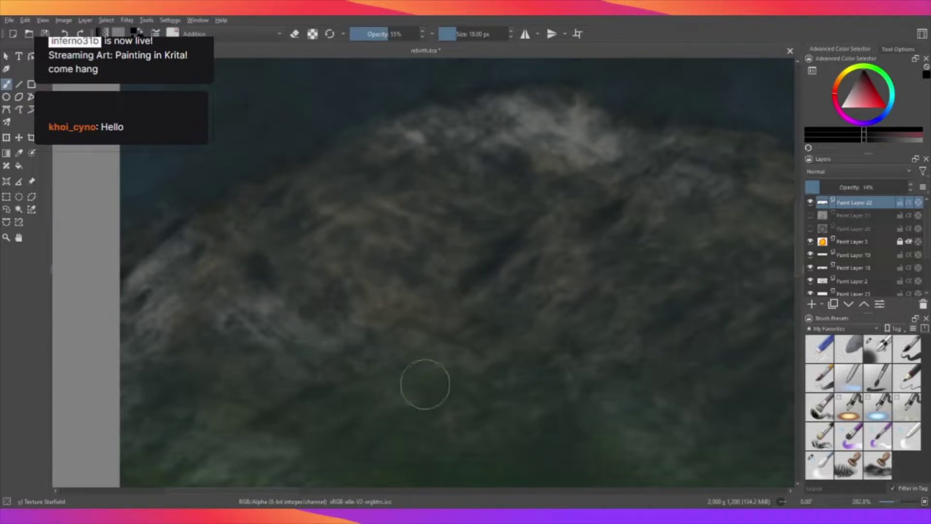
{"action": "key", "text": "1"}
{"action": "scroll", "coordinate": [582, 303], "scroll_direction": "up", "scroll_amount": 1}
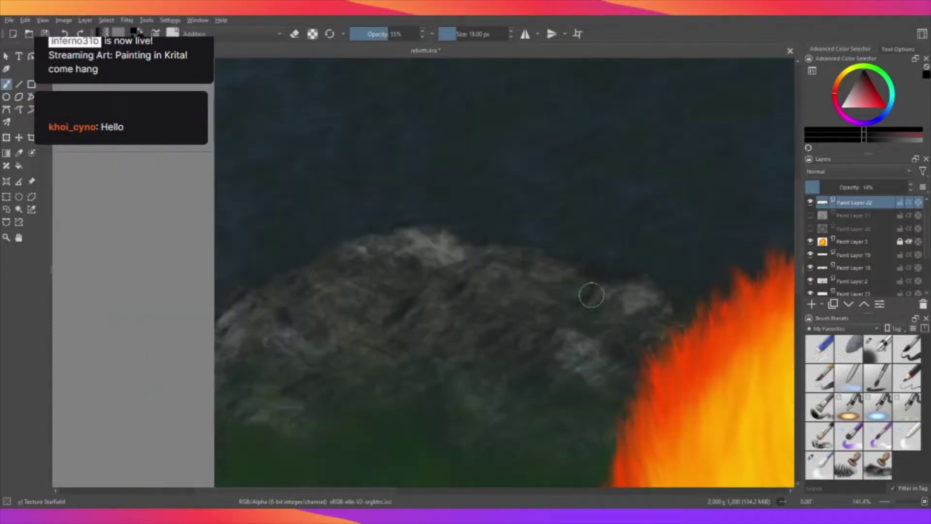
{"action": "scroll", "coordinate": [586, 295], "scroll_direction": "up", "scroll_amount": 1}
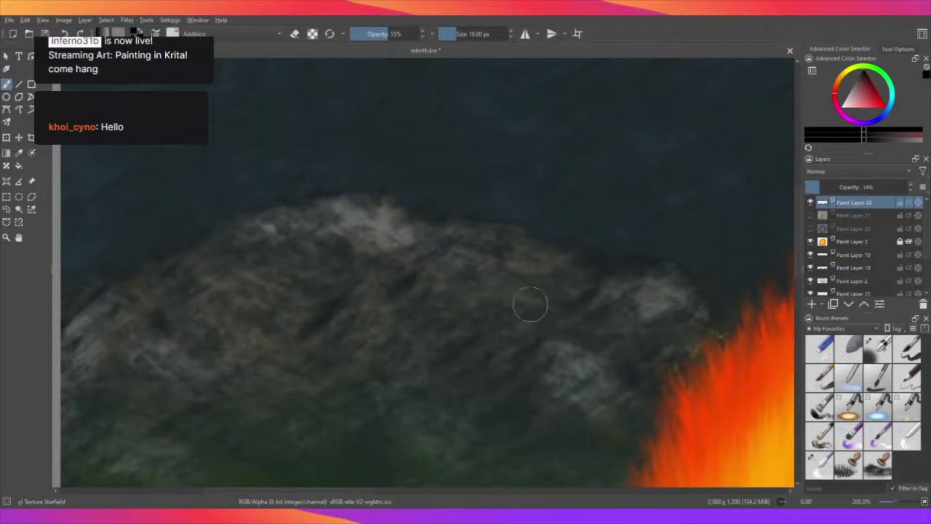
{"action": "left_click", "coordinate": [811, 304]}
Adjust the zoom back and forth to frame the left rock.
{"action": "key", "text": "minus"}
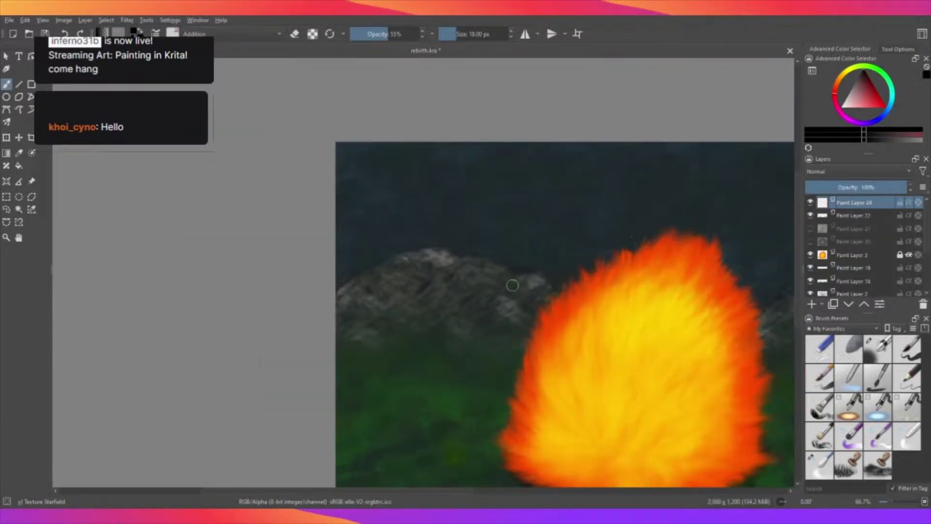
{"action": "key", "text": "plus"}
{"action": "key", "text": "minus"}
{"action": "key", "text": "minus"}
{"action": "key", "text": "plus"}
{"action": "key", "text": "plus"}
{"action": "key", "text": "plus"}
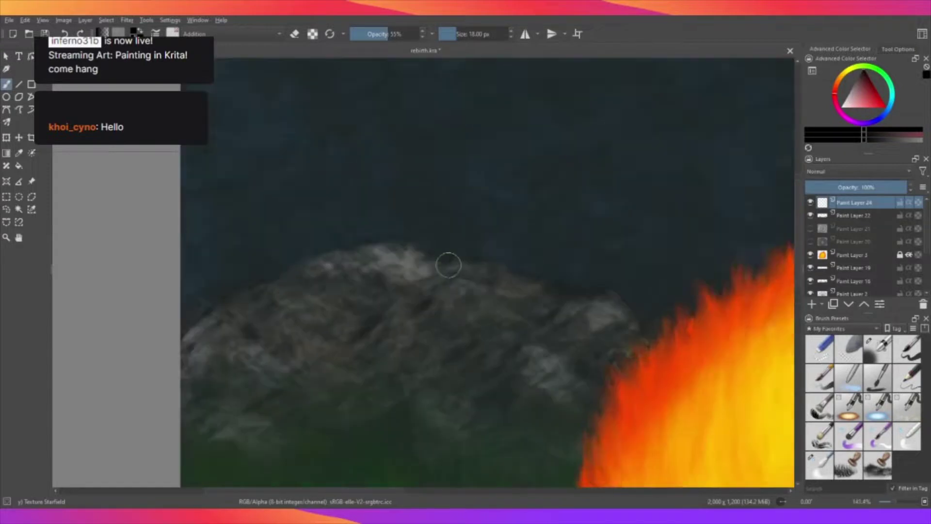
{"action": "key", "text": "plus"}
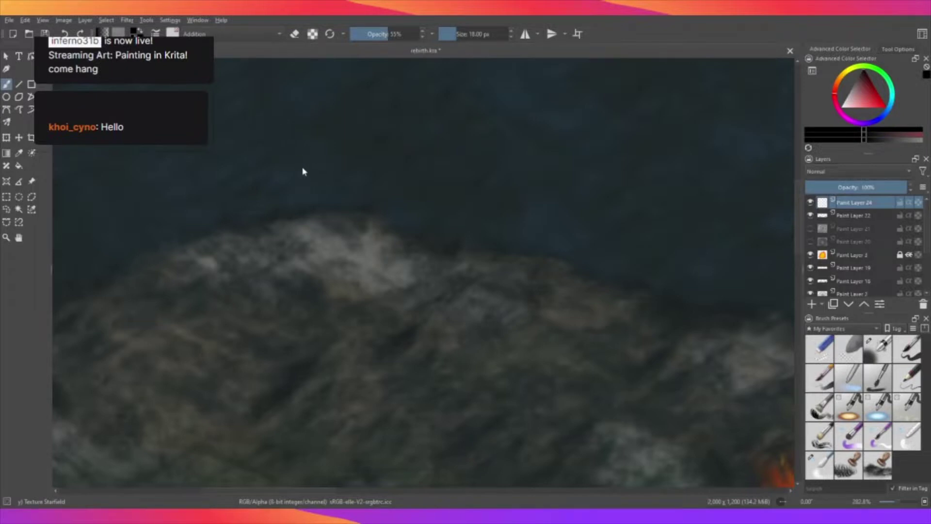
Switch to a textured brush with a pale tone and test a white scribble on the rocks, then undo it.
{"action": "key", "text": "slash"}
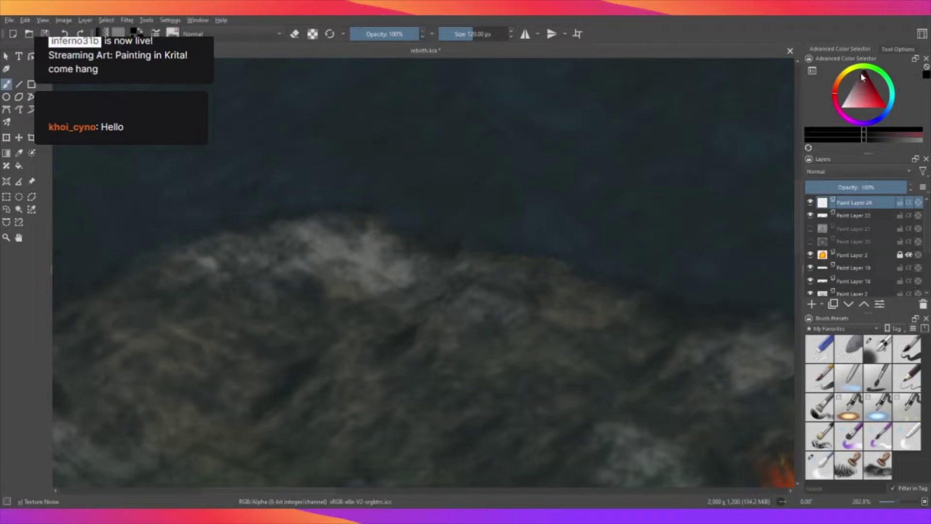
{"action": "left_click_drag", "start_coordinate": [863, 77], "coordinate": [844, 106]}
{"action": "left_click_drag", "start_coordinate": [272, 310], "coordinate": [437, 329]}
{"action": "key", "text": "ctrl+z"}
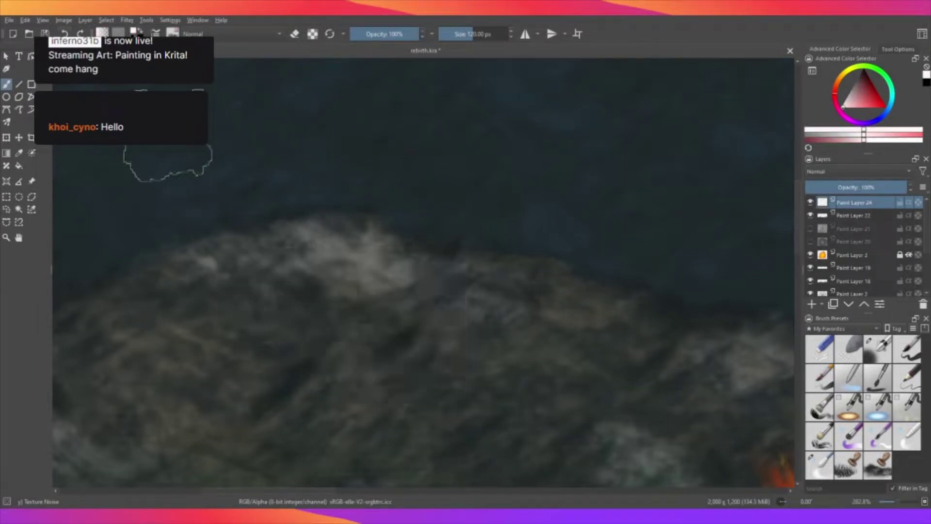
Zoom out and back in on the rock, try a white zigzag highlight, then undo it.
{"action": "key", "text": "minus"}
{"action": "key", "text": "minus"}
{"action": "scroll", "coordinate": [388, 347], "scroll_direction": "down", "scroll_amount": 1}
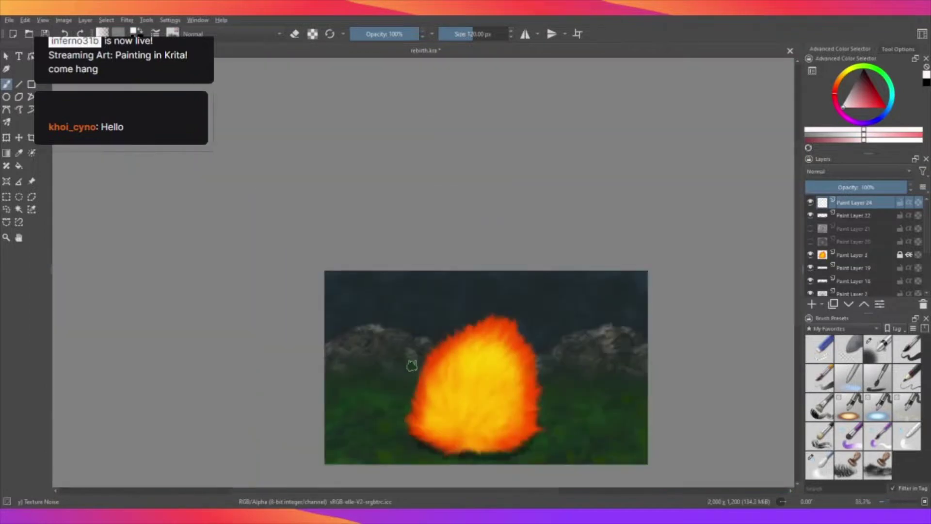
{"action": "scroll", "coordinate": [374, 326], "scroll_direction": "up", "scroll_amount": 2}
{"action": "scroll", "coordinate": [371, 318], "scroll_direction": "up", "scroll_amount": 2}
{"action": "scroll", "coordinate": [371, 318], "scroll_direction": "up", "scroll_amount": 1}
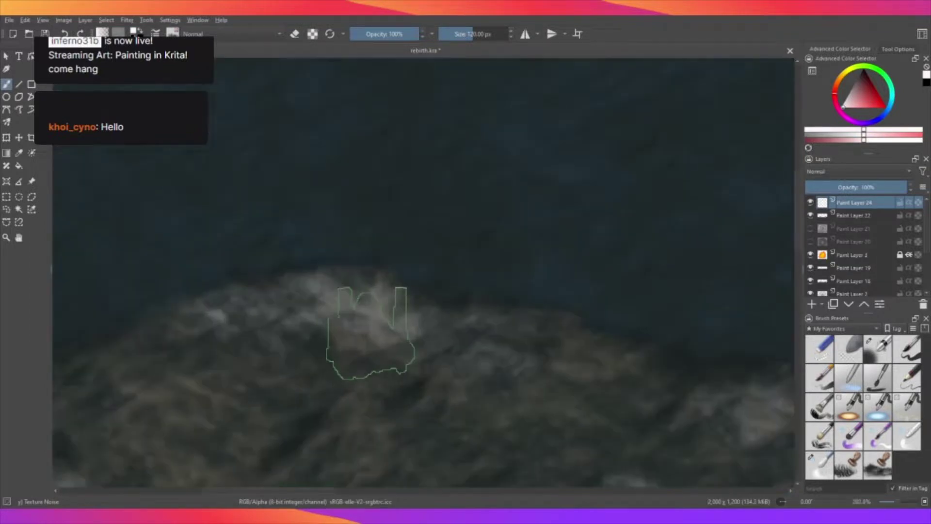
{"action": "scroll", "coordinate": [373, 330], "scroll_direction": "up", "scroll_amount": 2}
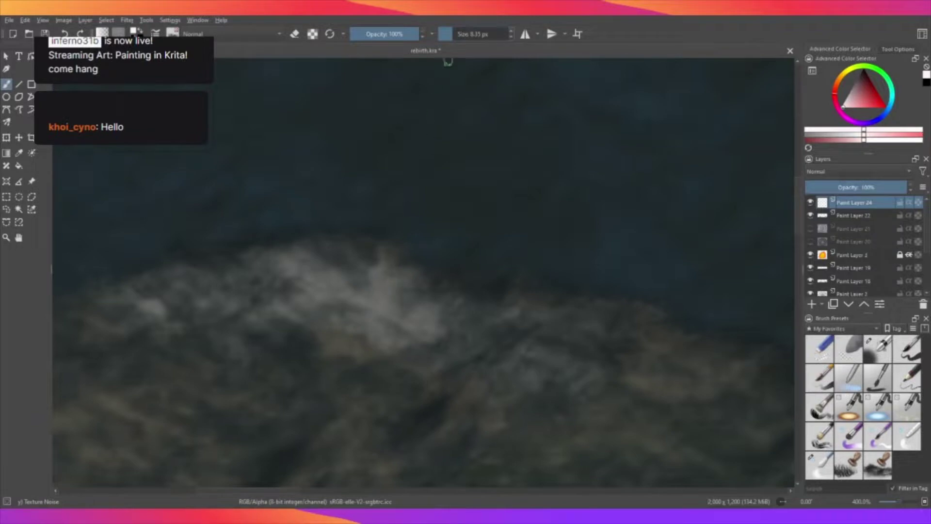
{"action": "left_click_drag", "start_coordinate": [320, 289], "coordinate": [352, 314]}
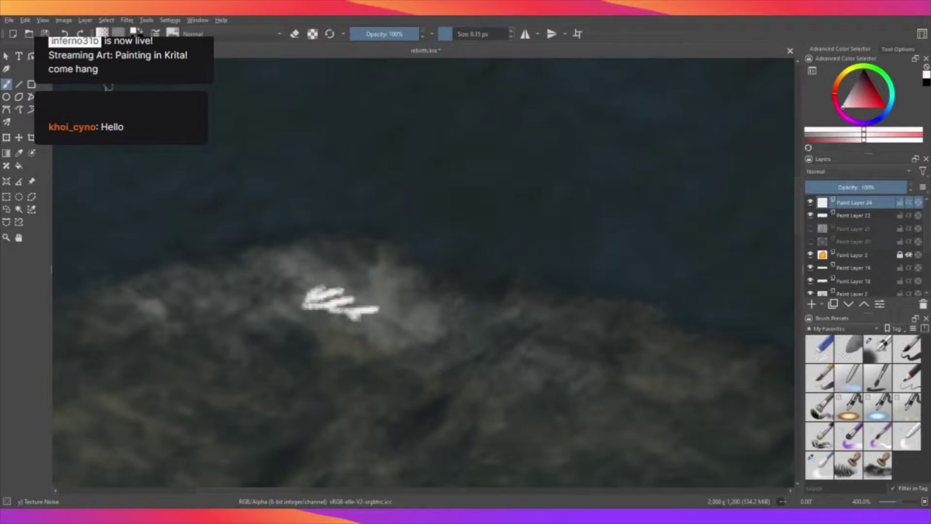
{"action": "key", "text": "ctrl+z"}
Set the brush to about 65 px at 40% opacity, try a soft white highlight, then undo.
{"action": "left_click_drag", "start_coordinate": [457, 35], "coordinate": [465, 40]}
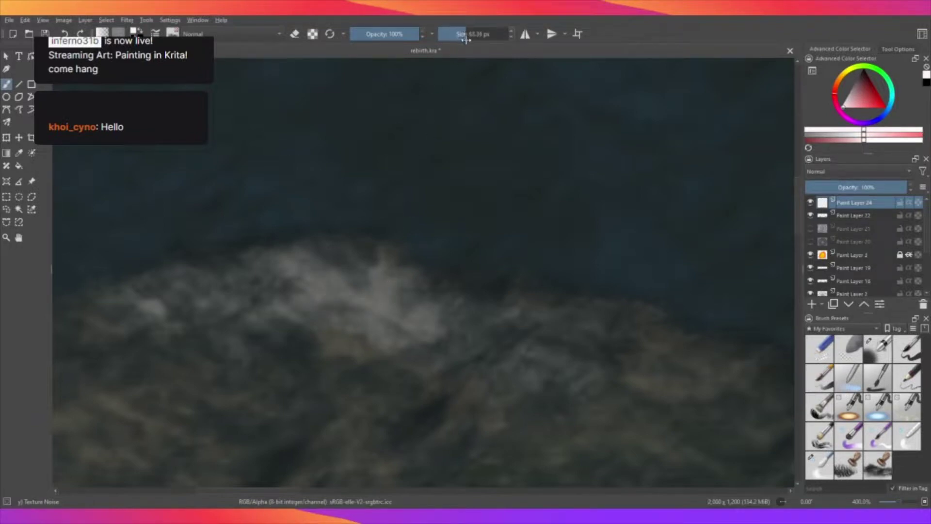
{"action": "left_click_drag", "start_coordinate": [403, 34], "coordinate": [378, 34]}
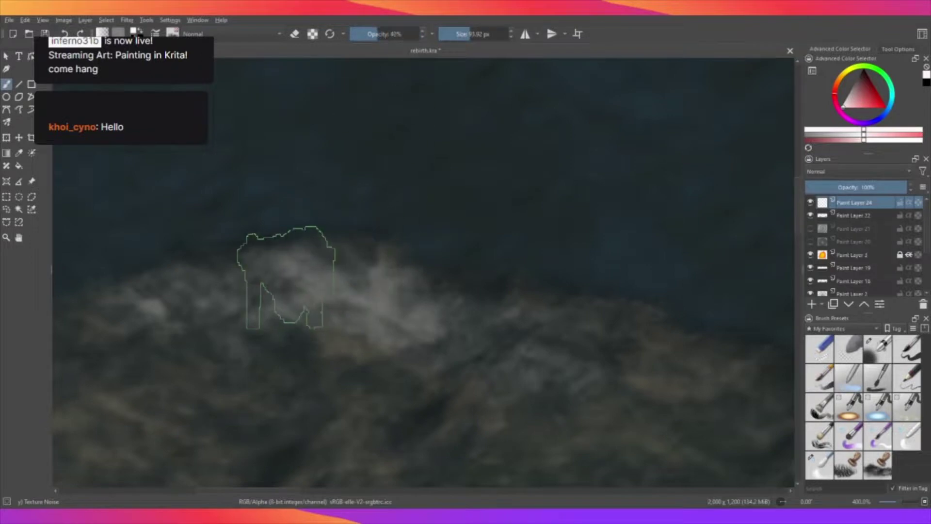
{"action": "left_click_drag", "start_coordinate": [286, 291], "coordinate": [378, 309]}
{"action": "key", "text": "ctrl+z"}
Re-zoom on the rock and resize the brush to about 29 px.
{"action": "scroll", "coordinate": [308, 218], "scroll_direction": "down", "scroll_amount": 2}
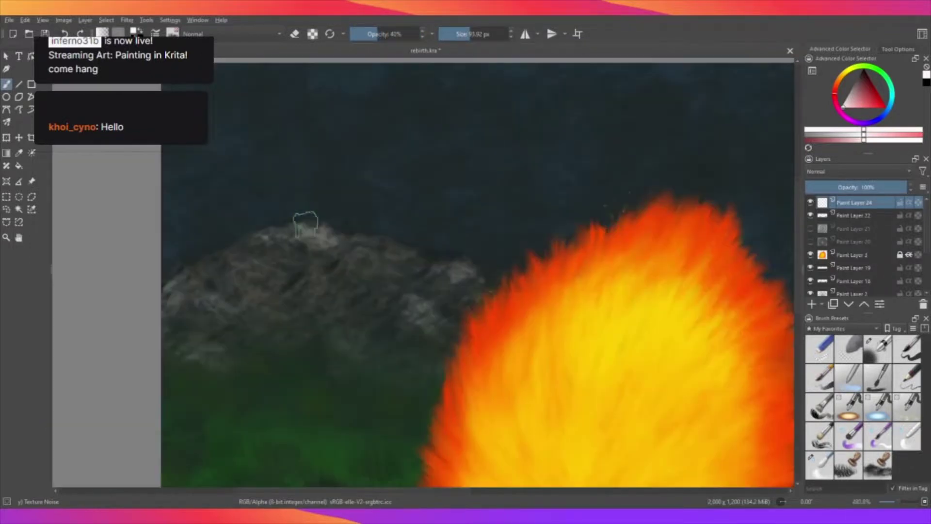
{"action": "scroll", "coordinate": [412, 269], "scroll_direction": "down", "scroll_amount": 3}
{"action": "scroll", "coordinate": [406, 245], "scroll_direction": "up", "scroll_amount": 1}
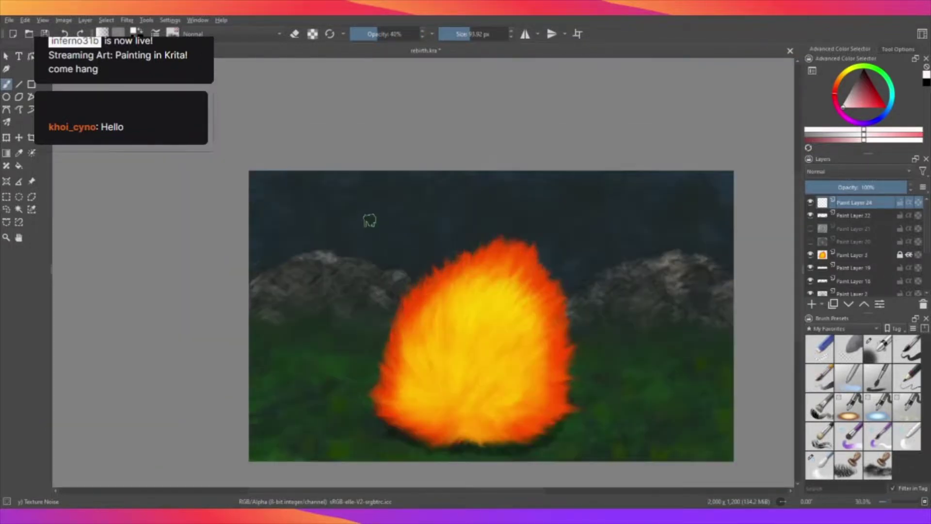
{"action": "scroll", "coordinate": [368, 214], "scroll_direction": "up", "scroll_amount": 1}
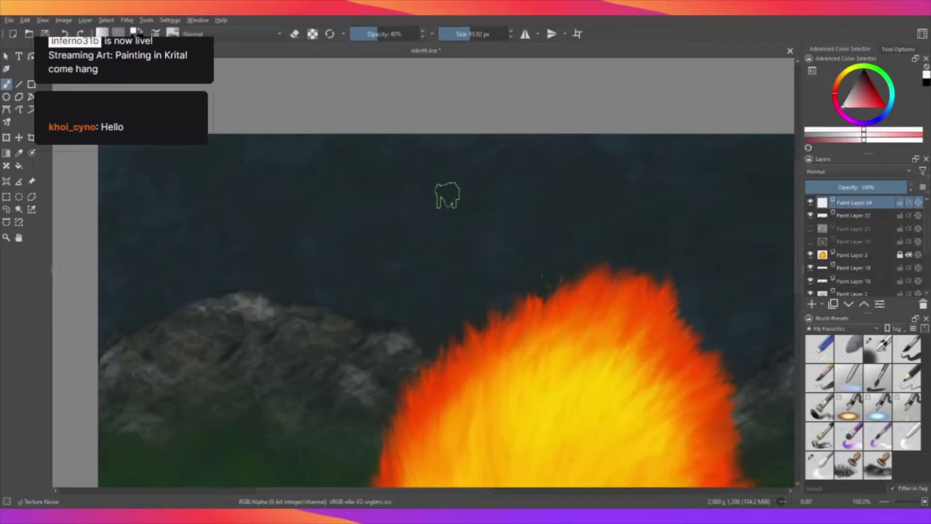
{"action": "scroll", "coordinate": [408, 179], "scroll_direction": "down", "scroll_amount": 1}
{"action": "scroll", "coordinate": [398, 196], "scroll_direction": "down", "scroll_amount": 1}
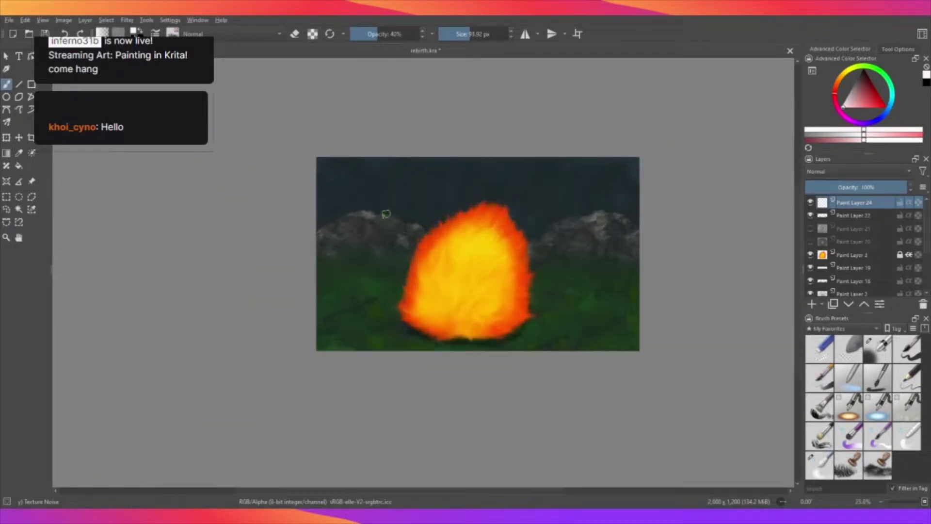
{"action": "scroll", "coordinate": [384, 212], "scroll_direction": "up", "scroll_amount": 2}
{"action": "scroll", "coordinate": [339, 183], "scroll_direction": "up", "scroll_amount": 2}
{"action": "scroll", "coordinate": [354, 208], "scroll_direction": "up", "scroll_amount": 1}
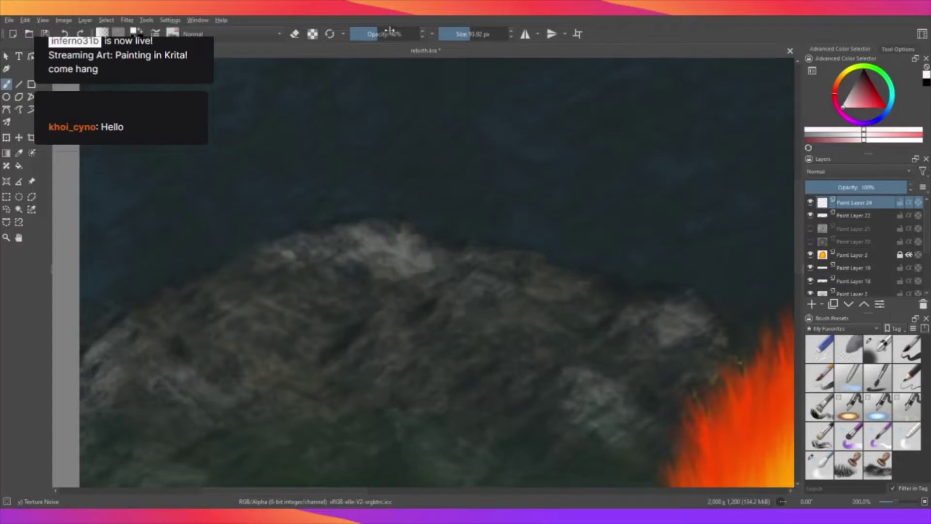
{"action": "left_click_drag", "start_coordinate": [461, 35], "coordinate": [478, 34]}
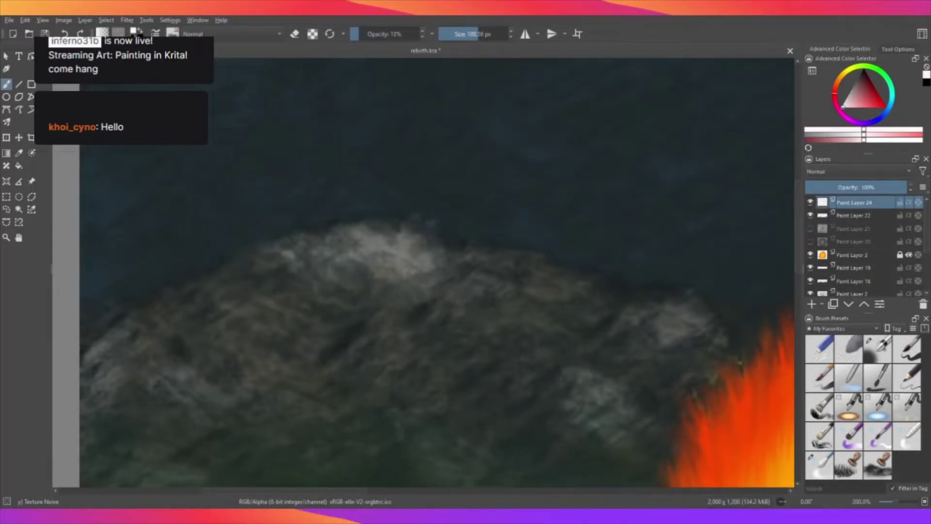
{"action": "left_click_drag", "start_coordinate": [474, 35], "coordinate": [459, 35]}
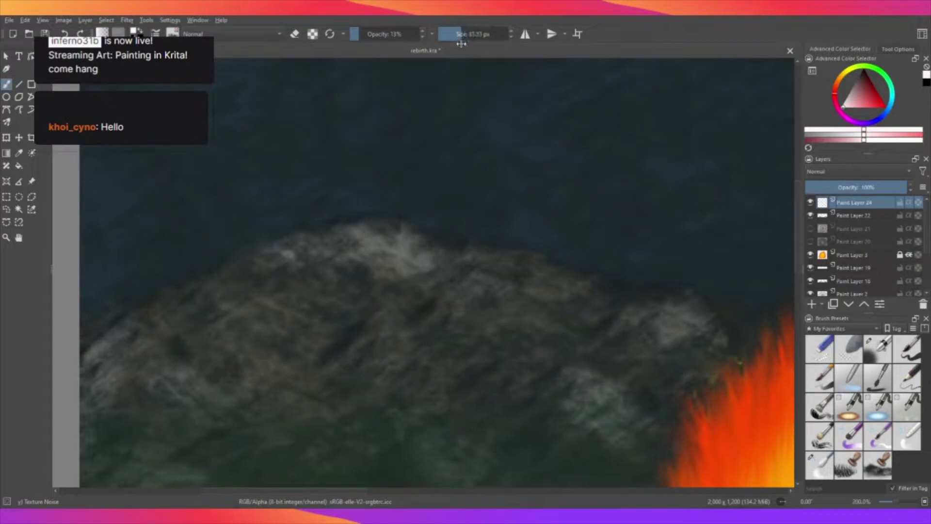
Paint white highlights on the peak and pale highlights along the rock ridge.
{"action": "mouse_move", "coordinate": [379, 249]}
{"action": "left_mouse_down"}
{"action": "mouse_move", "coordinate": [339, 223]}
{"action": "mouse_move", "coordinate": [301, 243]}
{"action": "mouse_move", "coordinate": [330, 267]}
{"action": "mouse_move", "coordinate": [371, 236]}
{"action": "mouse_move", "coordinate": [459, 256]}
{"action": "mouse_move", "coordinate": [394, 224]}
{"action": "left_mouse_up"}
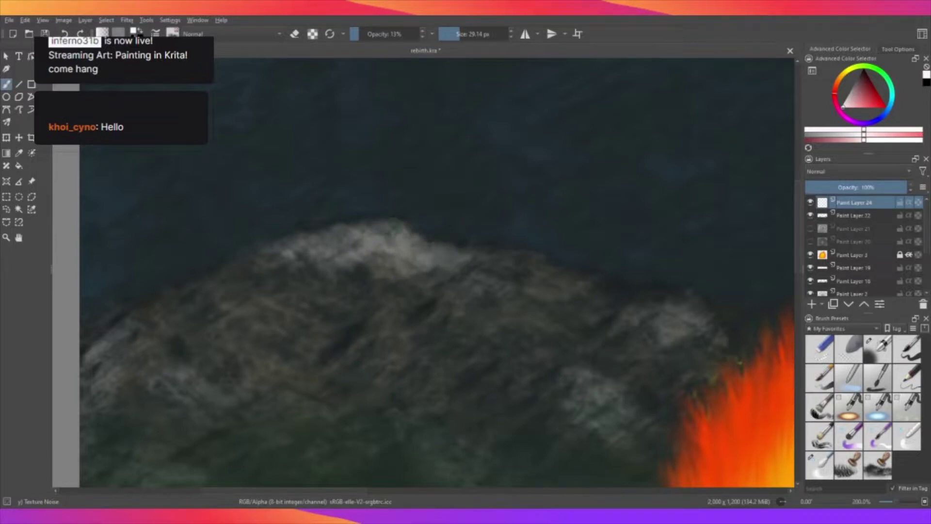
{"action": "scroll", "coordinate": [456, 281], "scroll_direction": "down", "scroll_amount": 1}
{"action": "scroll", "coordinate": [486, 307], "scroll_direction": "down", "scroll_amount": 1}
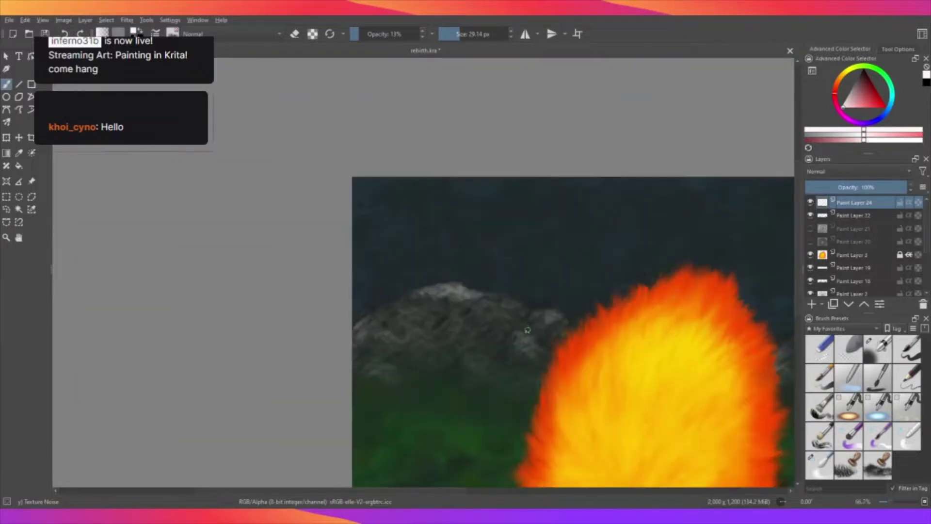
{"action": "scroll", "coordinate": [486, 299], "scroll_direction": "down", "scroll_amount": 1}
{"action": "scroll", "coordinate": [487, 298], "scroll_direction": "up", "scroll_amount": 3}
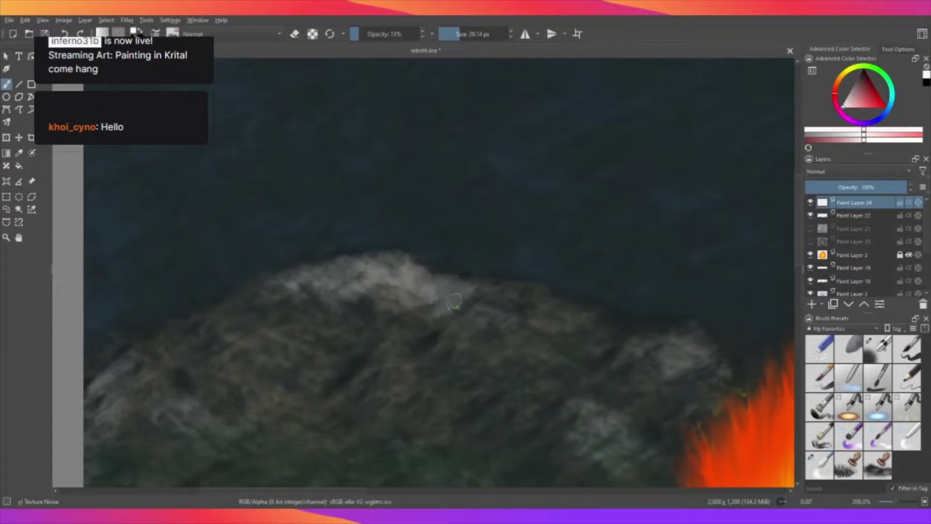
{"action": "mouse_move", "coordinate": [463, 325]}
{"action": "left_mouse_down"}
{"action": "mouse_move", "coordinate": [495, 315]}
{"action": "mouse_move", "coordinate": [441, 346]}
{"action": "mouse_move", "coordinate": [513, 307]}
{"action": "left_mouse_up"}
Undo the highlights, removing Paint Layer 24, and zoom to about 200% over the rock.
{"action": "scroll", "coordinate": [481, 323], "scroll_direction": "down", "scroll_amount": 3}
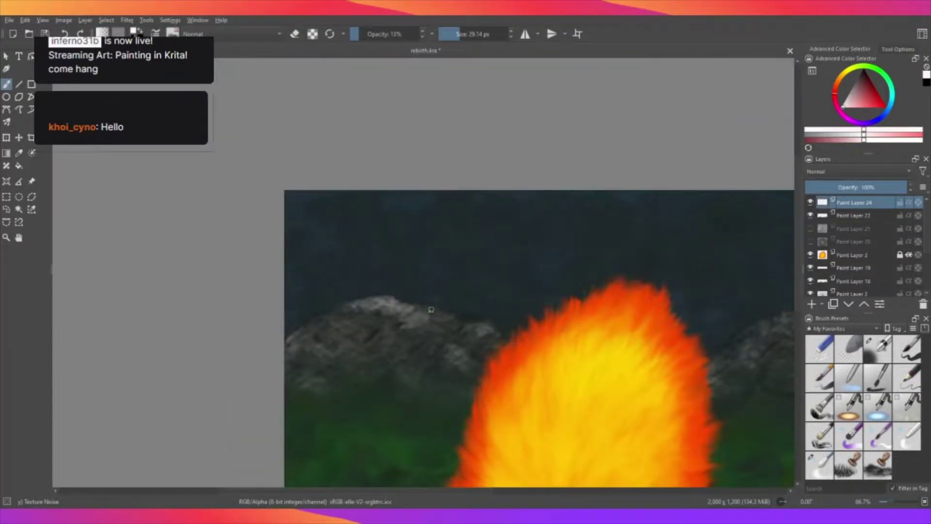
{"action": "scroll", "coordinate": [431, 309], "scroll_direction": "down", "scroll_amount": 3}
{"action": "scroll", "coordinate": [427, 310], "scroll_direction": "up", "scroll_amount": 2}
{"action": "scroll", "coordinate": [419, 307], "scroll_direction": "up", "scroll_amount": 2}
{"action": "scroll", "coordinate": [420, 315], "scroll_direction": "up", "scroll_amount": 2}
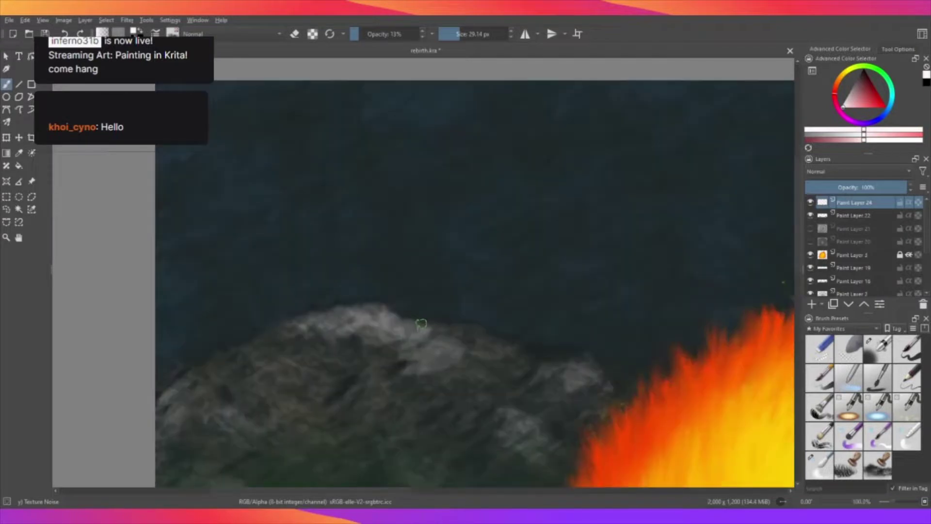
{"action": "scroll", "coordinate": [421, 323], "scroll_direction": "up", "scroll_amount": 1}
{"action": "scroll", "coordinate": [372, 297], "scroll_direction": "down", "scroll_amount": 2}
{"action": "scroll", "coordinate": [348, 270], "scroll_direction": "up", "scroll_amount": 2}
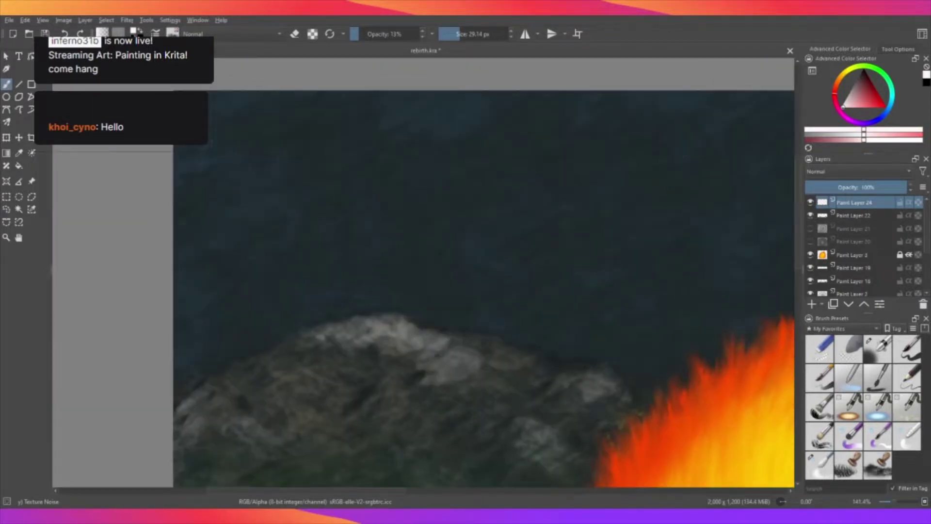
{"action": "key", "text": "ctrl+z"}
{"action": "key", "text": "ctrl+z"}
{"action": "key", "text": "ctrl+z"}
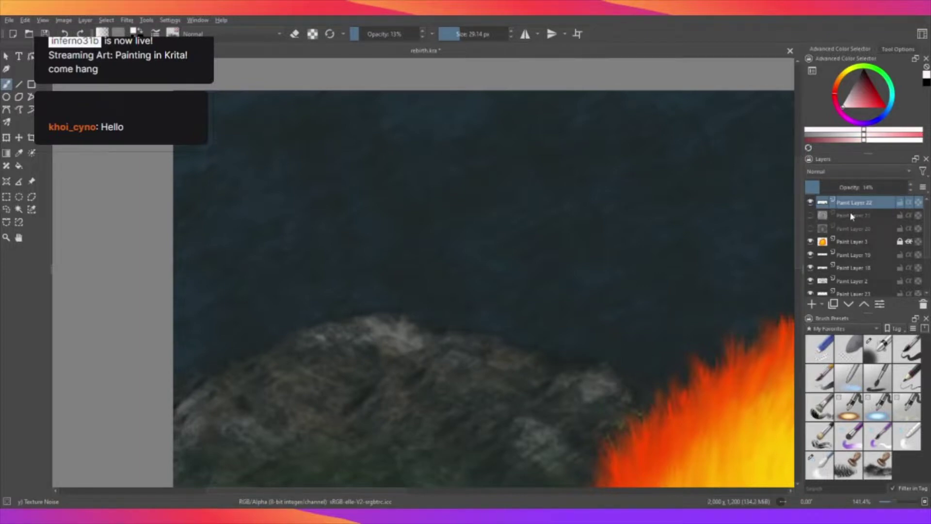
{"action": "scroll", "coordinate": [429, 363], "scroll_direction": "down", "scroll_amount": 2}
{"action": "scroll", "coordinate": [417, 363], "scroll_direction": "up", "scroll_amount": 2}
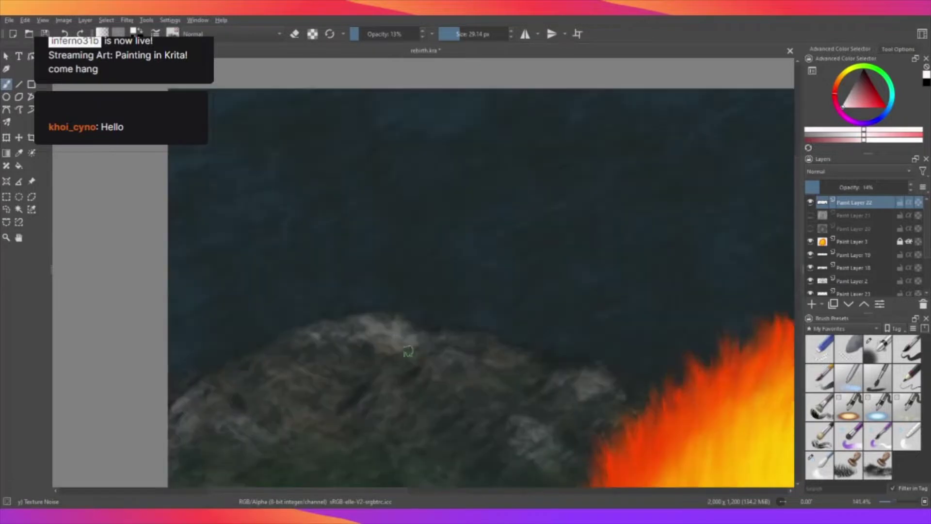
{"action": "scroll", "coordinate": [402, 349], "scroll_direction": "up", "scroll_amount": 1}
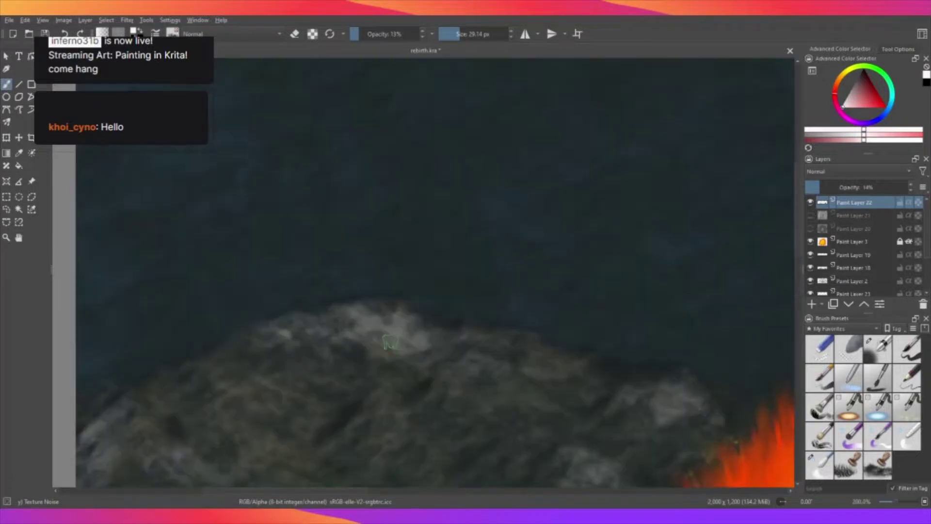
Add a new paint layer, Paint Layer 24, for the rock highlights.
{"action": "left_click", "coordinate": [852, 216]}
{"action": "left_click", "coordinate": [811, 305]}
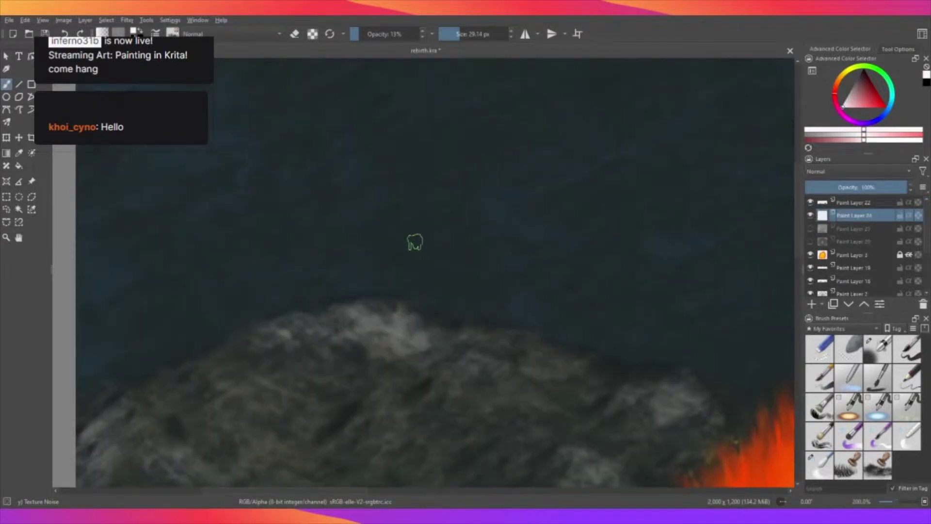
{"action": "scroll", "coordinate": [320, 321], "scroll_direction": "up", "scroll_amount": 1}
{"action": "scroll", "coordinate": [342, 337], "scroll_direction": "up", "scroll_amount": 1}
{"action": "scroll", "coordinate": [342, 310], "scroll_direction": "up", "scroll_amount": 1}
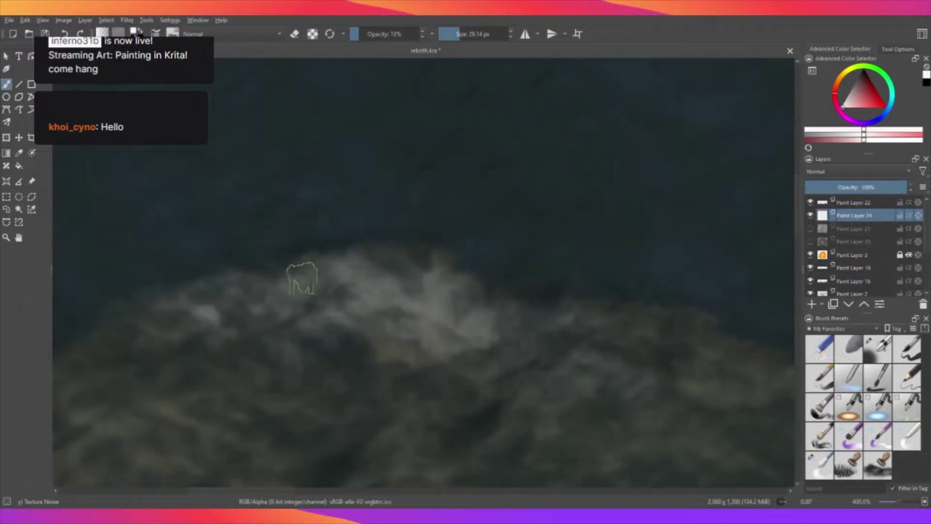
Brush soft pale mist across the rock top with Texture Noise, undoing the first and last strokes.
{"action": "mouse_move", "coordinate": [301, 279]}
{"action": "left_mouse_down"}
{"action": "mouse_move", "coordinate": [235, 264]}
{"action": "mouse_move", "coordinate": [311, 274]}
{"action": "left_mouse_up"}
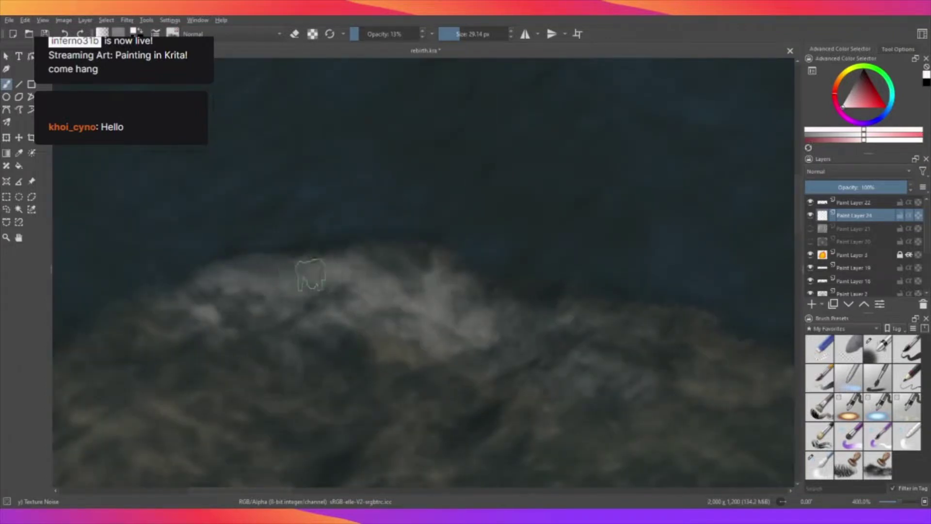
{"action": "key", "text": "ctrl+z"}
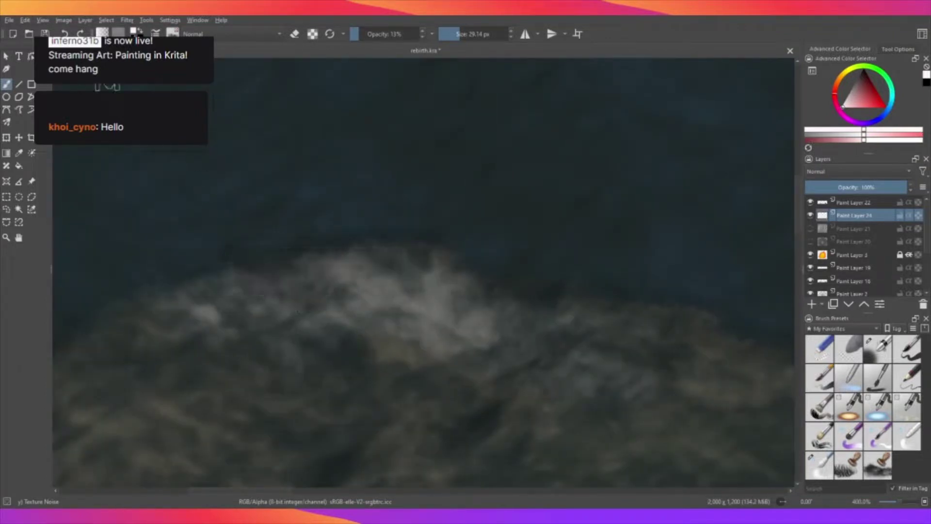
{"action": "mouse_move", "coordinate": [291, 301]}
{"action": "left_mouse_down"}
{"action": "mouse_move", "coordinate": [343, 280]}
{"action": "mouse_move", "coordinate": [433, 284]}
{"action": "mouse_move", "coordinate": [499, 297]}
{"action": "mouse_move", "coordinate": [533, 320]}
{"action": "left_mouse_up"}
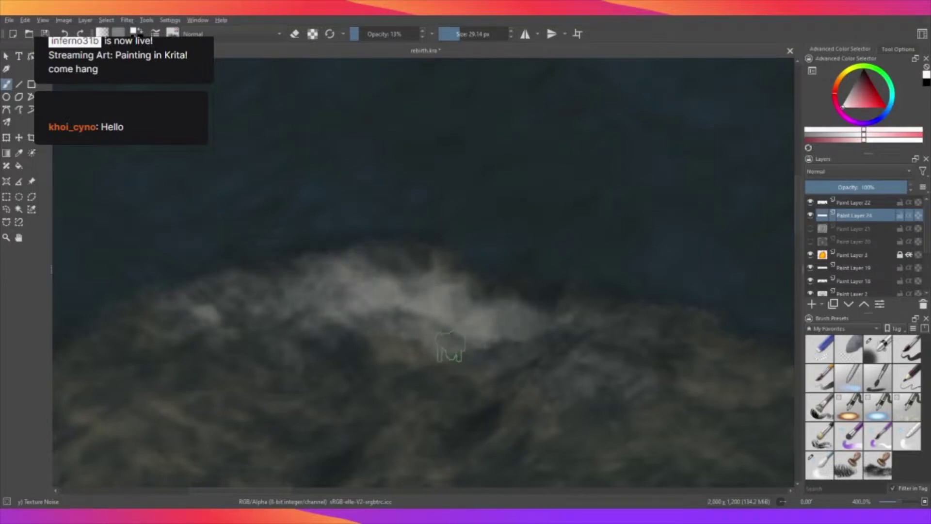
{"action": "scroll", "coordinate": [451, 347], "scroll_direction": "down", "scroll_amount": 5}
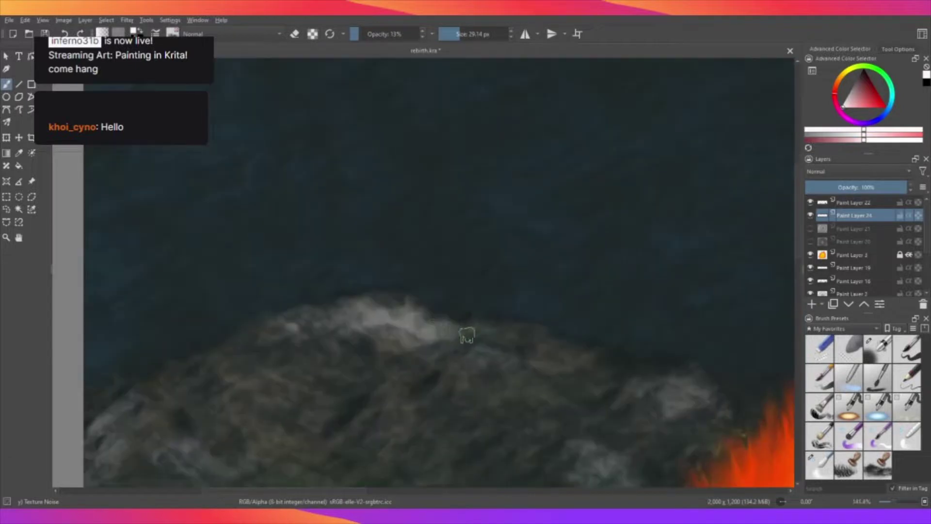
{"action": "mouse_move", "coordinate": [466, 334]}
{"action": "left_mouse_down"}
{"action": "mouse_move", "coordinate": [468, 318]}
{"action": "mouse_move", "coordinate": [437, 334]}
{"action": "mouse_move", "coordinate": [332, 310]}
{"action": "mouse_move", "coordinate": [291, 316]}
{"action": "mouse_move", "coordinate": [264, 336]}
{"action": "mouse_move", "coordinate": [239, 335]}
{"action": "mouse_move", "coordinate": [241, 352]}
{"action": "left_mouse_up"}
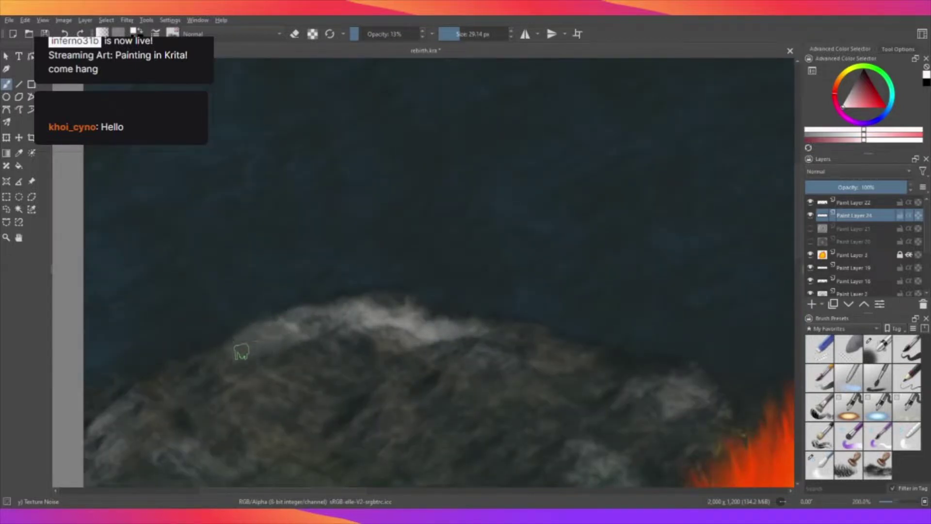
{"action": "scroll", "coordinate": [339, 347], "scroll_direction": "down", "scroll_amount": 3}
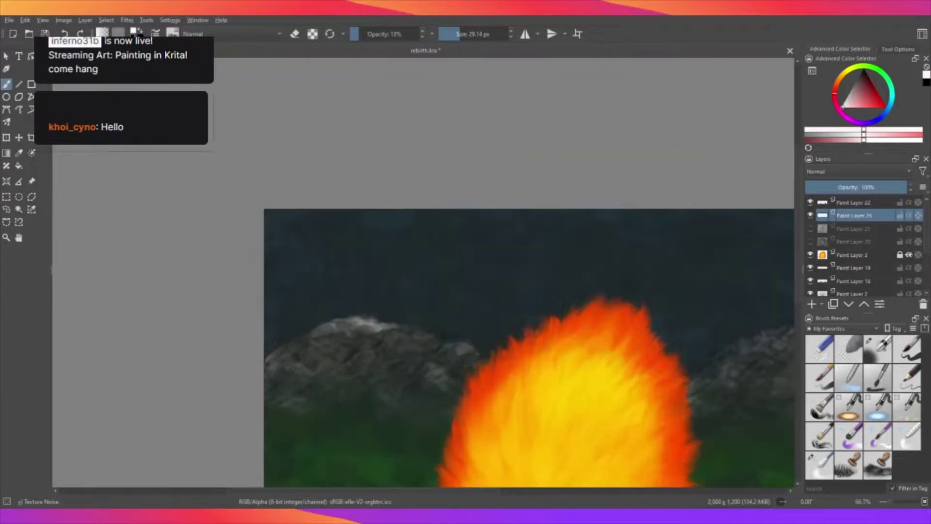
{"action": "scroll", "coordinate": [397, 327], "scroll_direction": "up", "scroll_amount": 1}
{"action": "key", "text": "ctrl+z"}
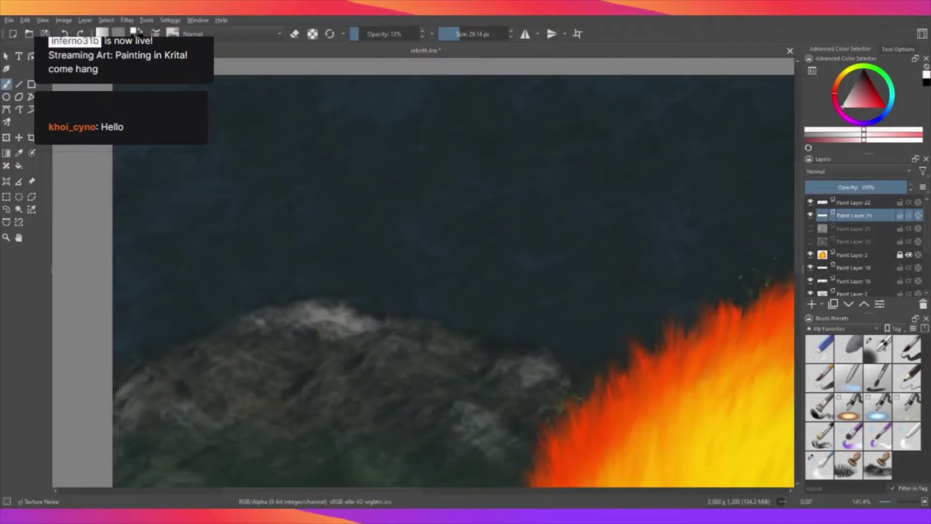
{"action": "scroll", "coordinate": [276, 252], "scroll_direction": "down", "scroll_amount": 1}
{"action": "scroll", "coordinate": [340, 300], "scroll_direction": "down", "scroll_amount": 3}
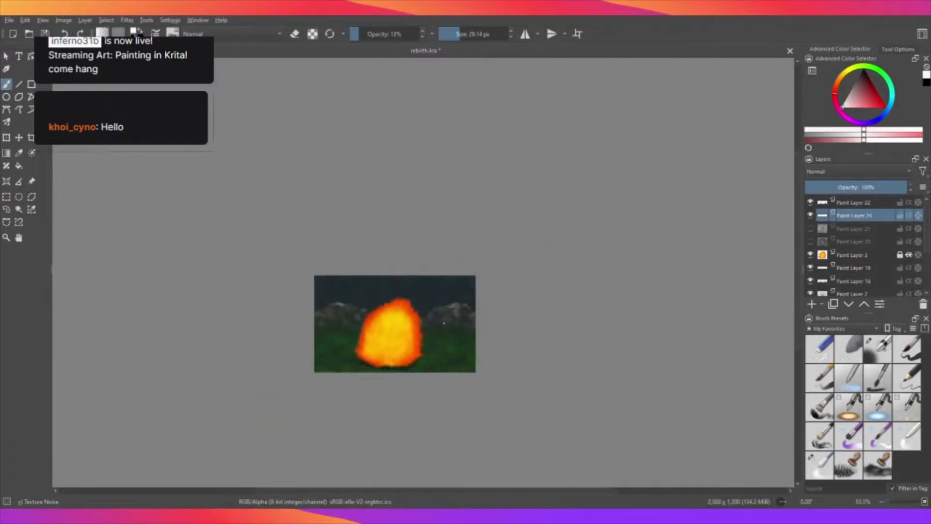
{"action": "scroll", "coordinate": [338, 305], "scroll_direction": "up", "scroll_amount": 2}
{"action": "scroll", "coordinate": [337, 309], "scroll_direction": "up", "scroll_amount": 3}
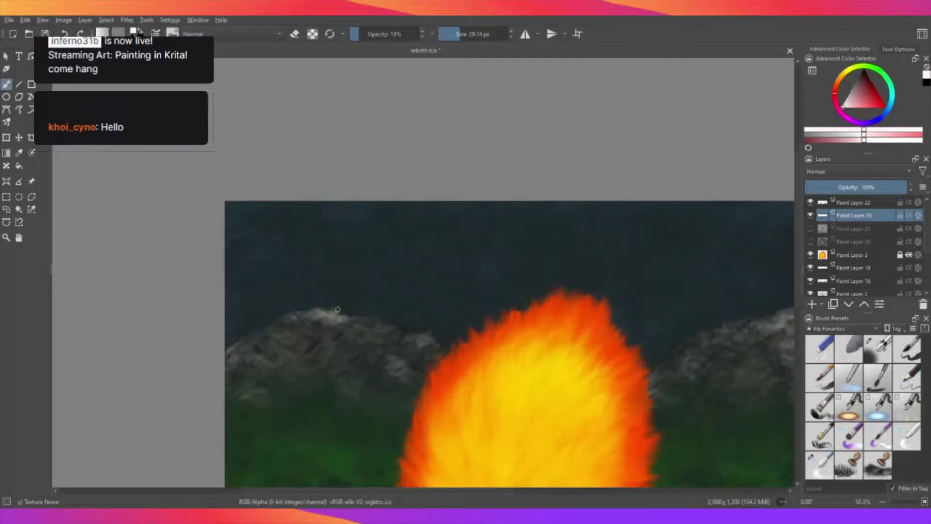
Hide the misty highlight layer and delete it.
{"action": "left_click", "coordinate": [810, 216]}
{"action": "key", "text": "ctrl+e"}
{"action": "scroll", "coordinate": [519, 297], "scroll_direction": "down", "scroll_amount": 3}
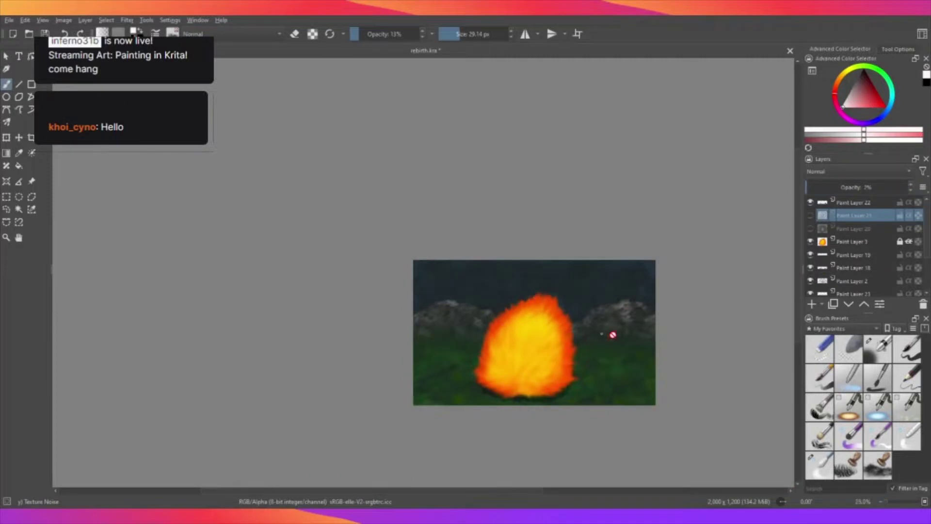
{"action": "scroll", "coordinate": [521, 316], "scroll_direction": "up", "scroll_amount": 1}
{"action": "scroll", "coordinate": [431, 303], "scroll_direction": "up", "scroll_amount": 1}
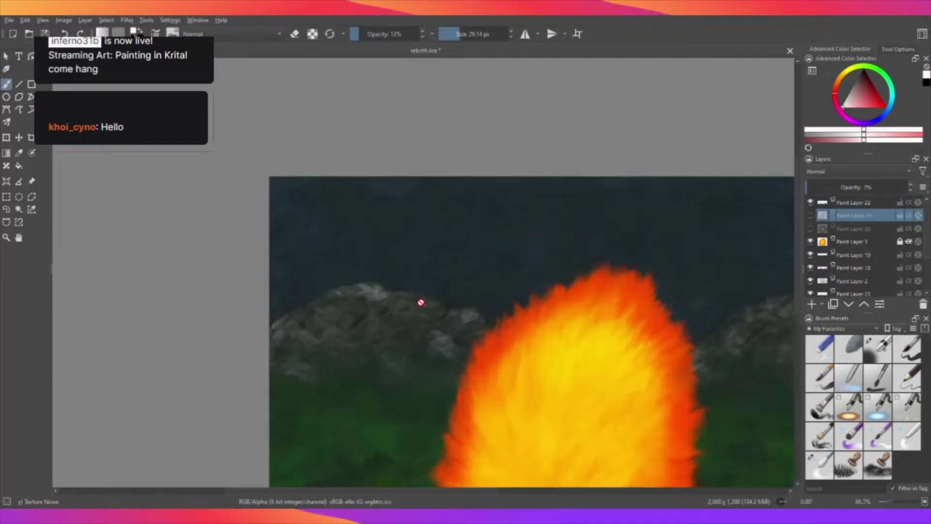
{"action": "scroll", "coordinate": [427, 304], "scroll_direction": "up", "scroll_amount": 1}
{"action": "scroll", "coordinate": [369, 322], "scroll_direction": "up", "scroll_amount": 1}
Select the fire's Paint Layer 3 and add a new empty layer above it.
{"action": "left_click", "coordinate": [856, 203]}
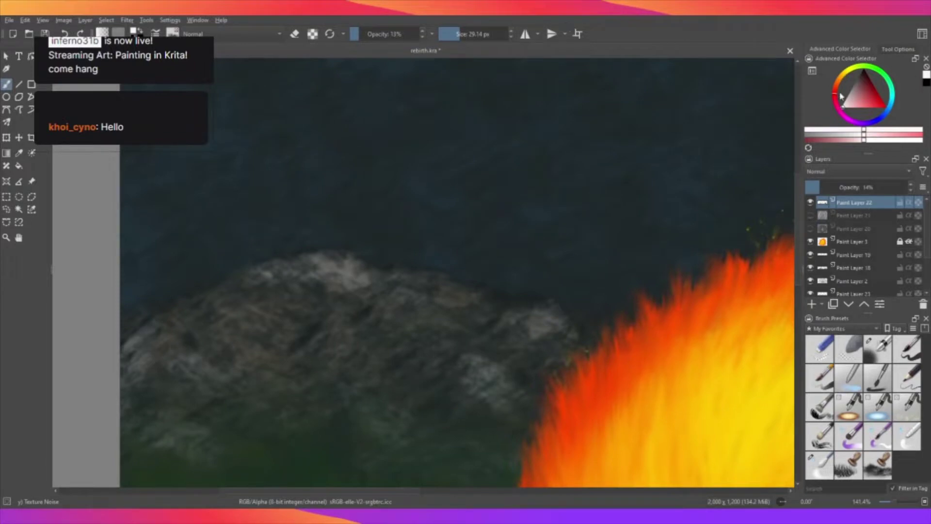
{"action": "scroll", "coordinate": [568, 207], "scroll_direction": "down", "scroll_amount": 4}
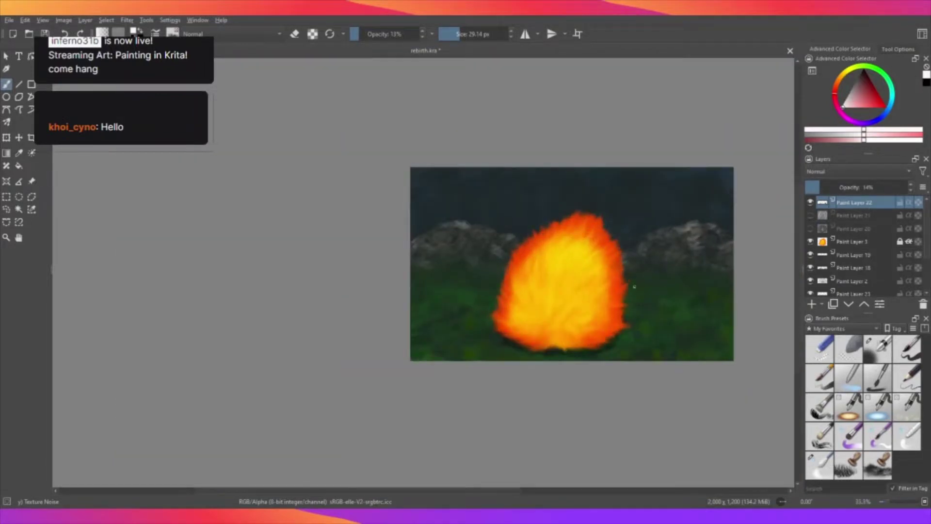
{"action": "scroll", "coordinate": [639, 203], "scroll_direction": "up", "scroll_amount": 1}
{"action": "scroll", "coordinate": [639, 202], "scroll_direction": "up", "scroll_amount": 1}
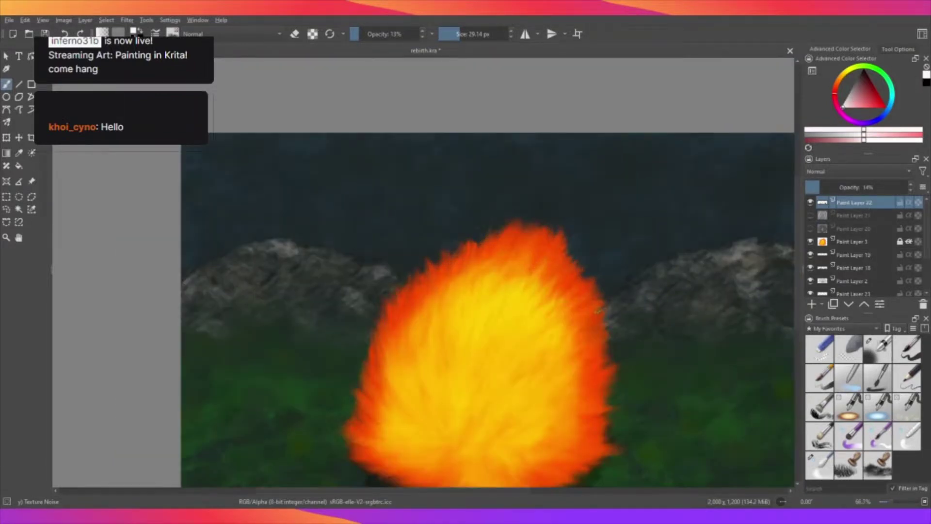
{"action": "left_click", "coordinate": [849, 248]}
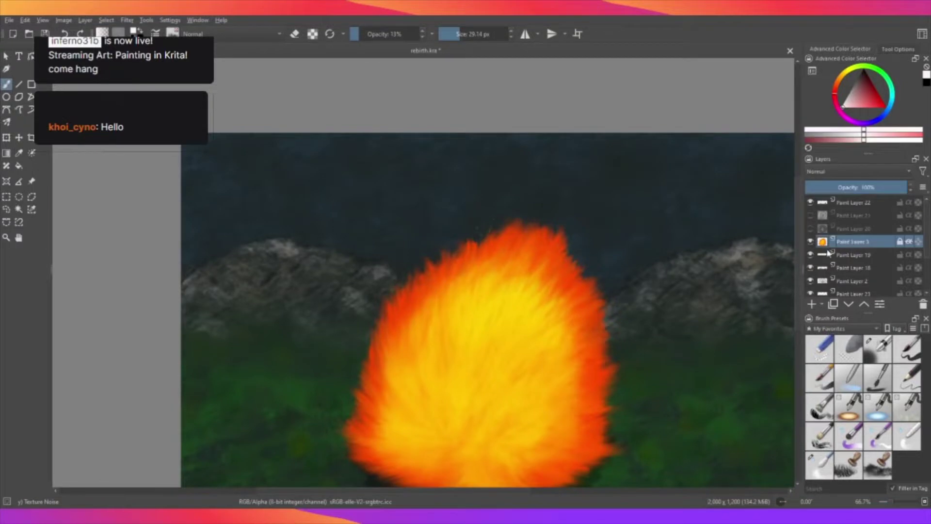
{"action": "left_click", "coordinate": [812, 304]}
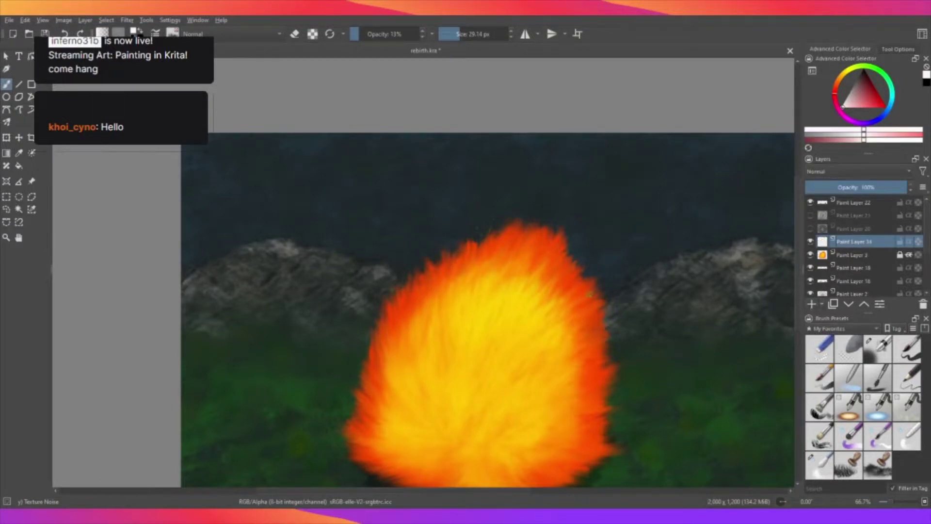
{"action": "scroll", "coordinate": [570, 319], "scroll_direction": "down", "scroll_amount": 3}
{"action": "scroll", "coordinate": [570, 319], "scroll_direction": "up", "scroll_amount": 1}
{"action": "scroll", "coordinate": [570, 319], "scroll_direction": "up", "scroll_amount": 1}
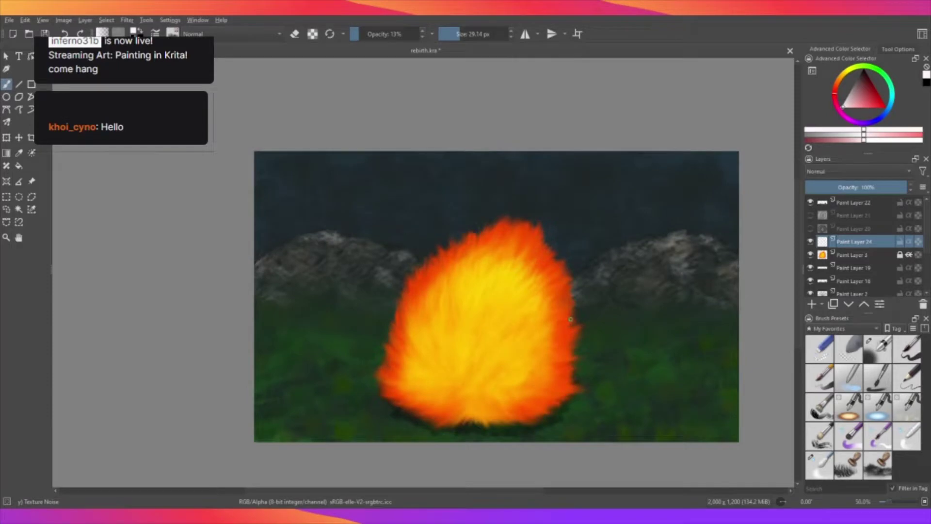
{"action": "scroll", "coordinate": [617, 266], "scroll_direction": "up", "scroll_amount": 1}
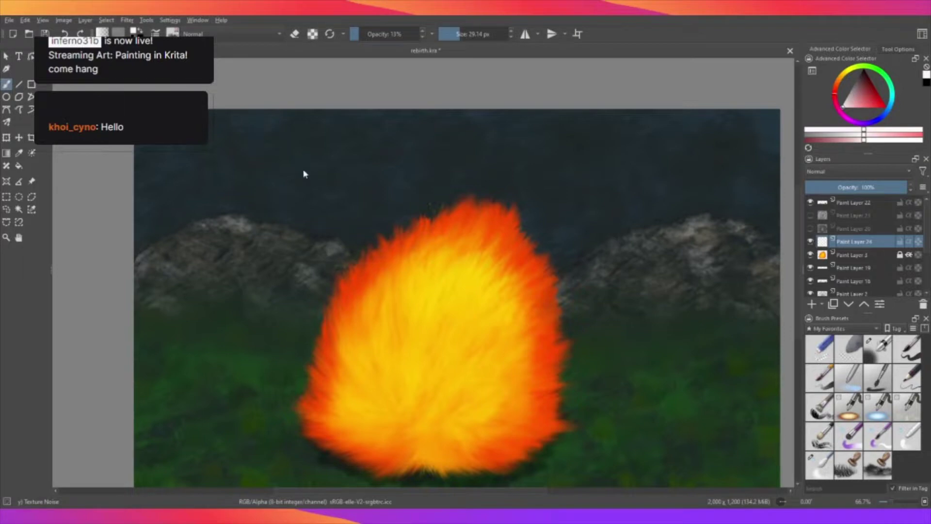
Select the Texture fuzzy preset and test a white stroke right of the fire, then undo it.
{"action": "key", "text": "slash"}
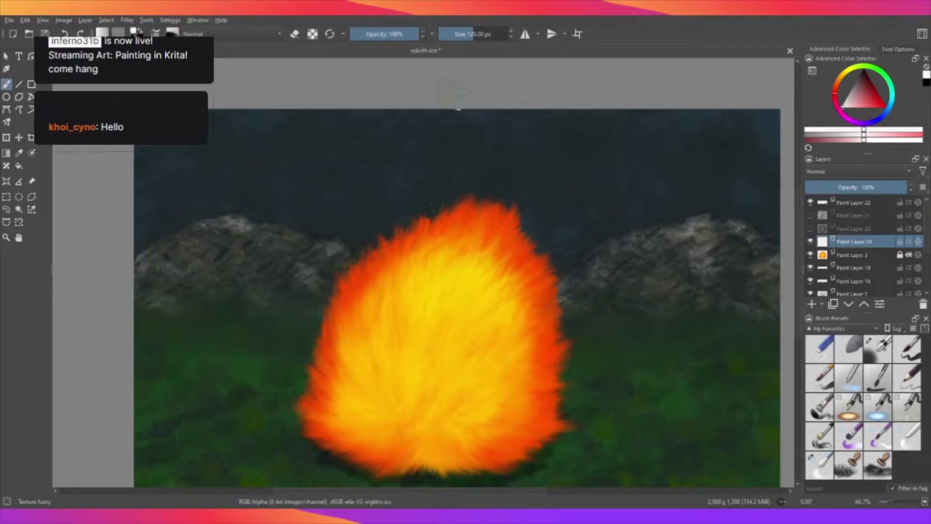
{"action": "mouse_move", "coordinate": [601, 320]}
{"action": "left_mouse_down"}
{"action": "mouse_move", "coordinate": [591, 295]}
{"action": "mouse_move", "coordinate": [640, 310]}
{"action": "mouse_move", "coordinate": [630, 277]}
{"action": "left_mouse_up"}
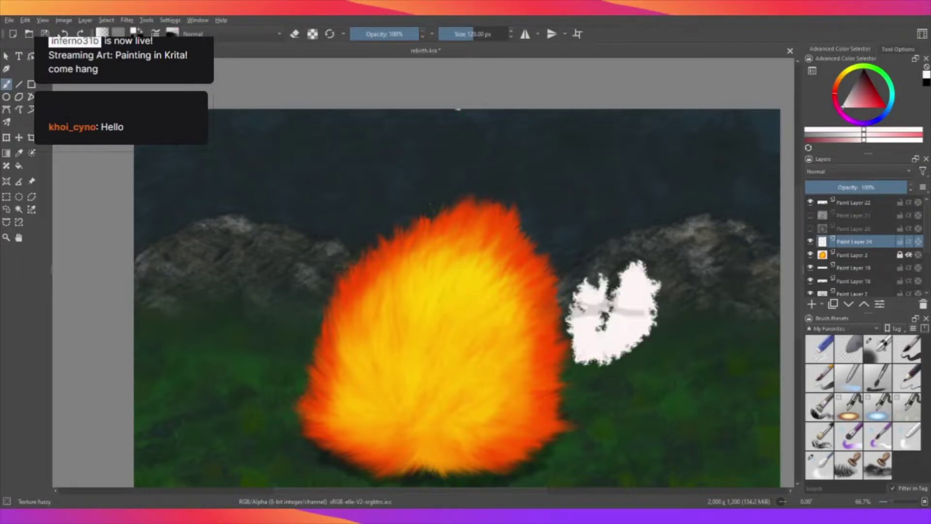
{"action": "key", "text": "ctrl+z"}
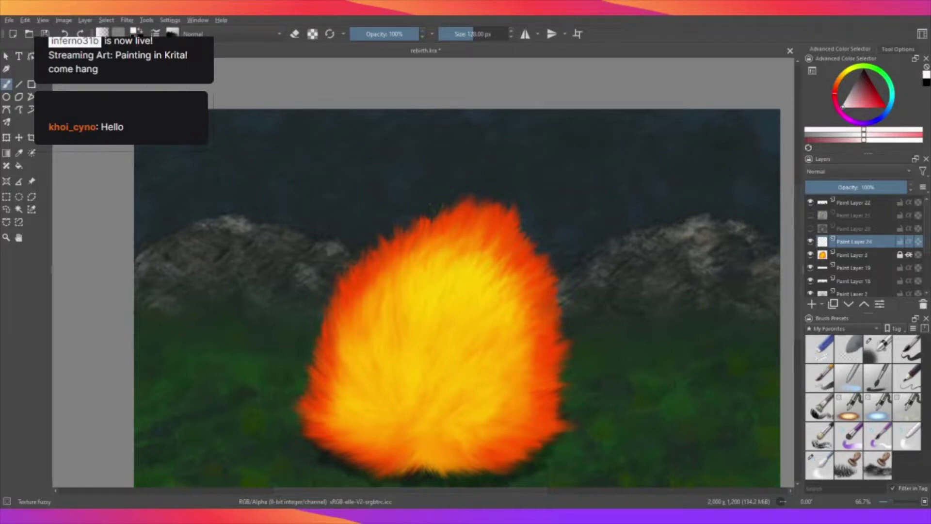
Toggle eraser mode and merge Paint Layer 24 down into the fire's Paint Layer 3.
{"action": "scroll", "coordinate": [489, 181], "scroll_direction": "down", "scroll_amount": 3}
{"action": "scroll", "coordinate": [553, 187], "scroll_direction": "up", "scroll_amount": 1}
{"action": "scroll", "coordinate": [543, 218], "scroll_direction": "up", "scroll_amount": 1}
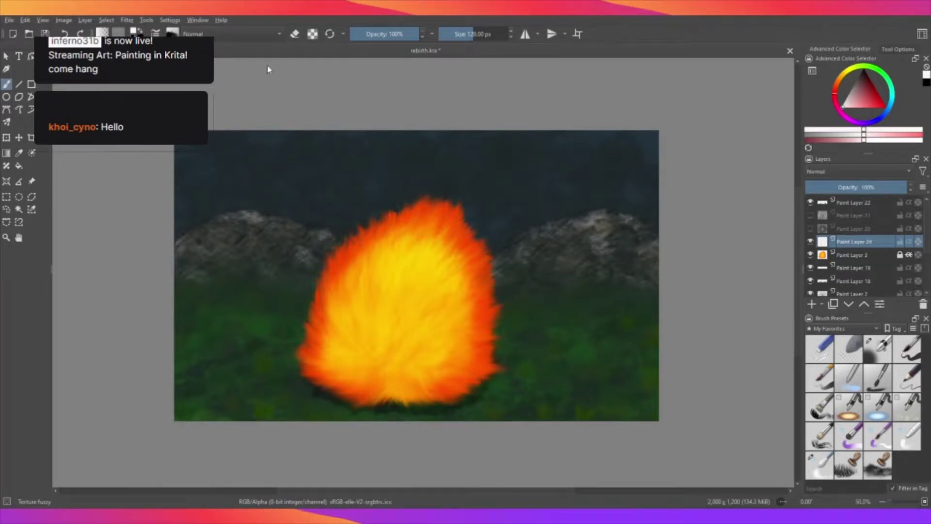
{"action": "key", "text": "e"}
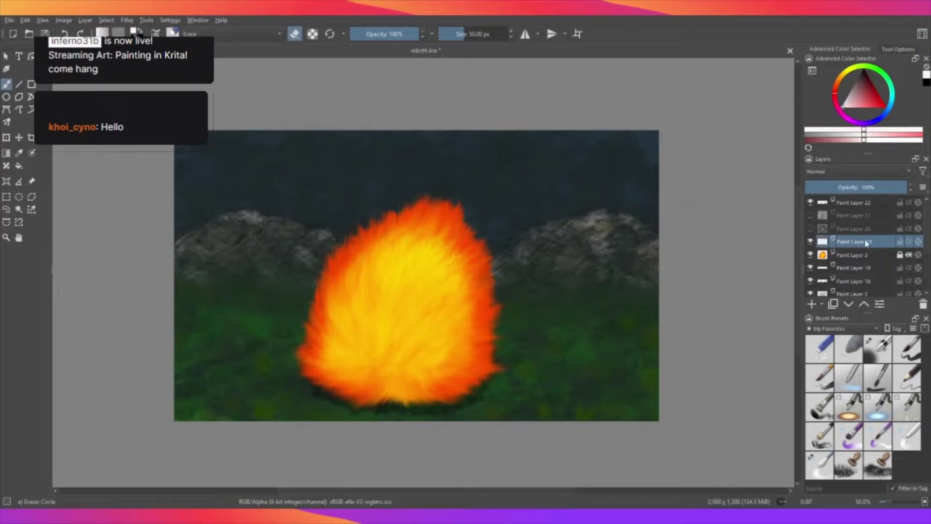
{"action": "key", "text": "ctrl+e"}
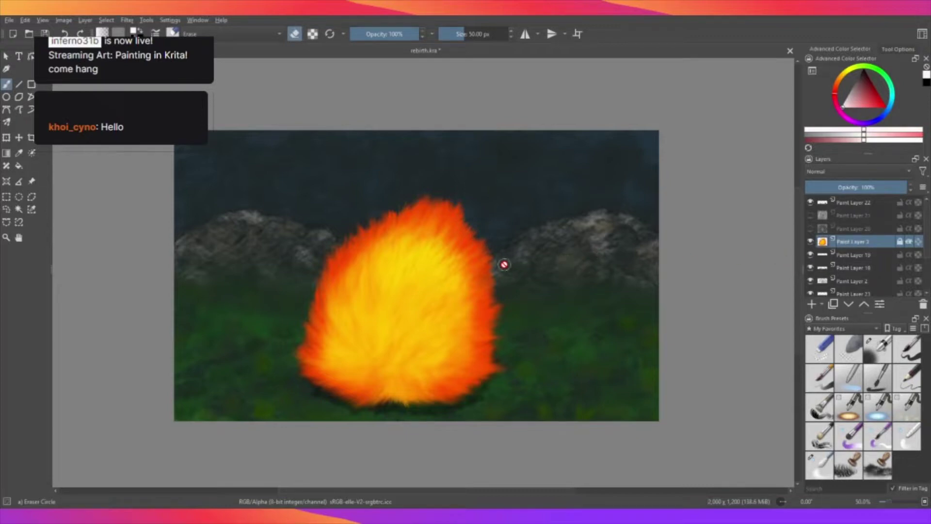
Save the painting rebirth.kra.
{"action": "scroll", "coordinate": [540, 281], "scroll_direction": "down", "scroll_amount": 2}
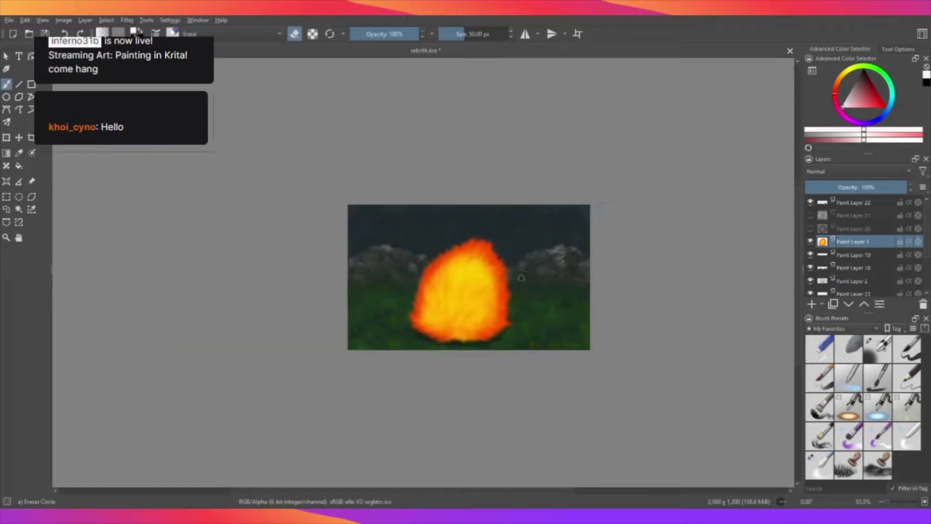
{"action": "scroll", "coordinate": [524, 264], "scroll_direction": "up", "scroll_amount": 2}
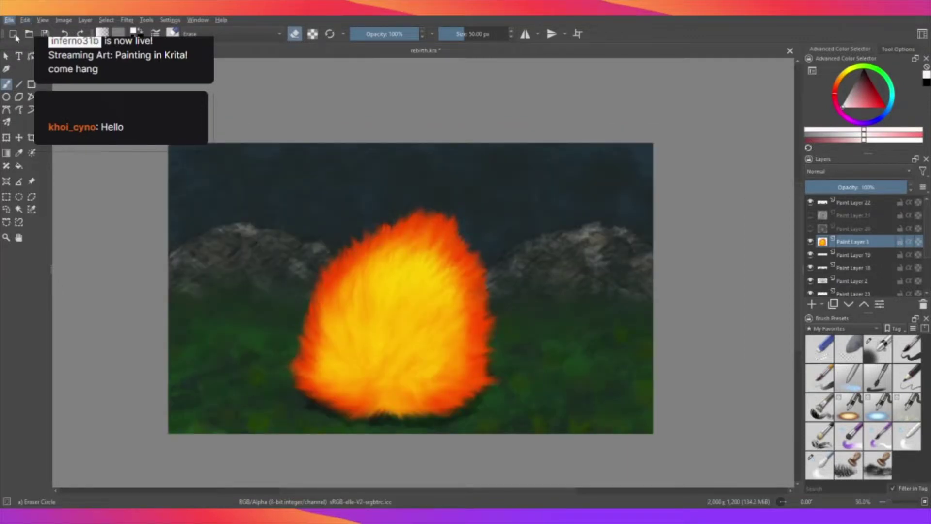
{"action": "key", "text": "ctrl+s"}
Shrink the eraser and try an erase along the flame's upper-right edge, undoing it.
{"action": "scroll", "coordinate": [502, 271], "scroll_direction": "up", "scroll_amount": 1}
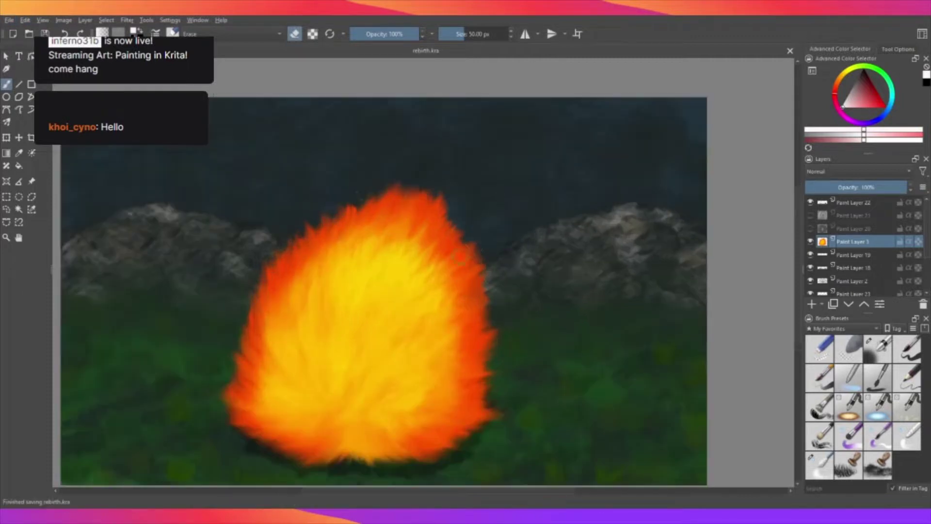
{"action": "scroll", "coordinate": [502, 271], "scroll_direction": "up", "scroll_amount": 1}
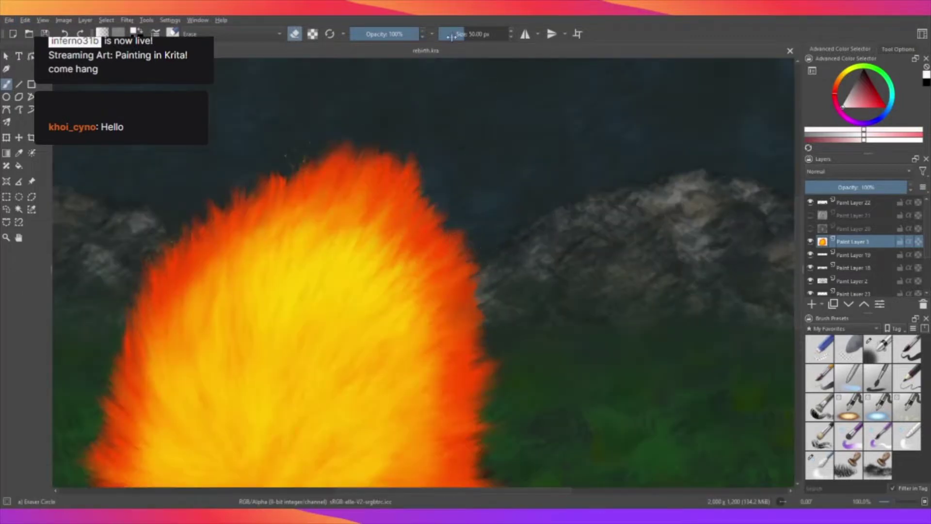
{"action": "left_click_drag", "start_coordinate": [461, 37], "coordinate": [451, 46]}
{"action": "scroll", "coordinate": [443, 233], "scroll_direction": "up", "scroll_amount": 2}
{"action": "mouse_move", "coordinate": [456, 221]}
{"action": "left_mouse_down"}
{"action": "mouse_move", "coordinate": [418, 252]}
{"action": "mouse_move", "coordinate": [459, 228]}
{"action": "left_mouse_up"}
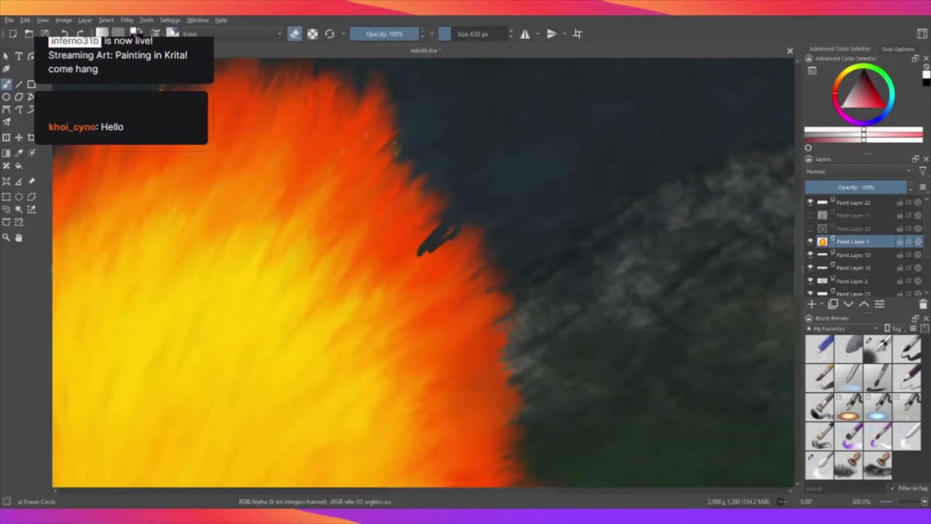
{"action": "key", "text": "ctrl+z"}
Enlarge the eraser to about 15 px.
{"action": "scroll", "coordinate": [395, 200], "scroll_direction": "down", "scroll_amount": 3}
{"action": "scroll", "coordinate": [395, 200], "scroll_direction": "up", "scroll_amount": 1}
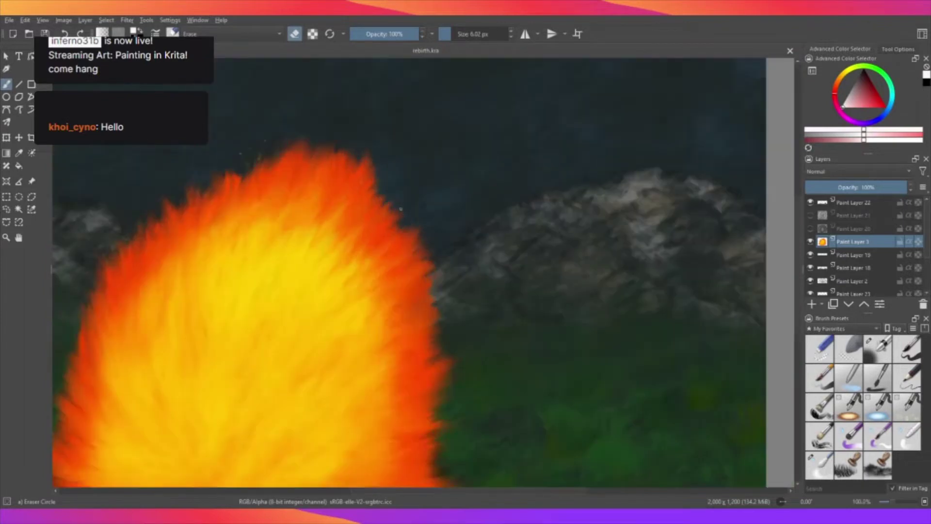
{"action": "scroll", "coordinate": [395, 200], "scroll_direction": "up", "scroll_amount": 1}
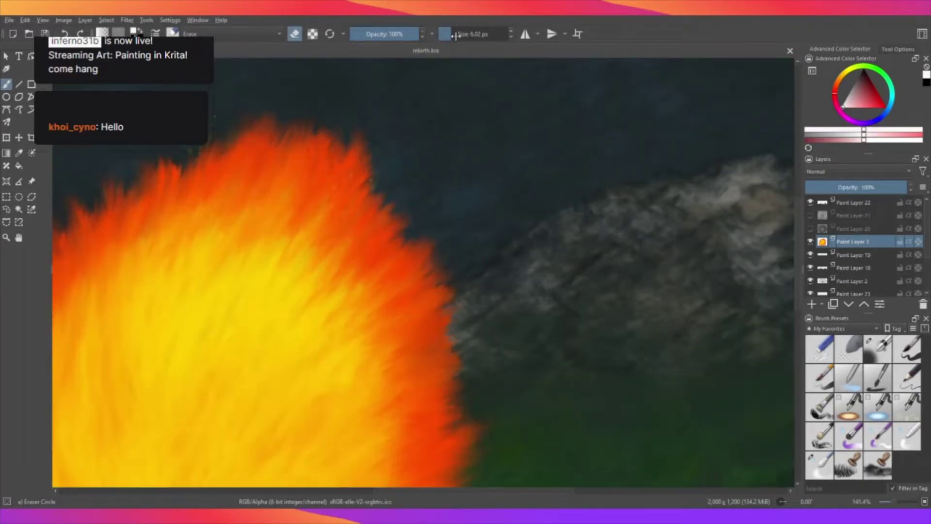
{"action": "left_click_drag", "start_coordinate": [455, 36], "coordinate": [450, 42]}
{"action": "scroll", "coordinate": [438, 165], "scroll_direction": "down", "scroll_amount": 3}
{"action": "scroll", "coordinate": [427, 204], "scroll_direction": "up", "scroll_amount": 2}
{"action": "scroll", "coordinate": [422, 218], "scroll_direction": "up", "scroll_amount": 1}
{"action": "scroll", "coordinate": [419, 222], "scroll_direction": "up", "scroll_amount": 1}
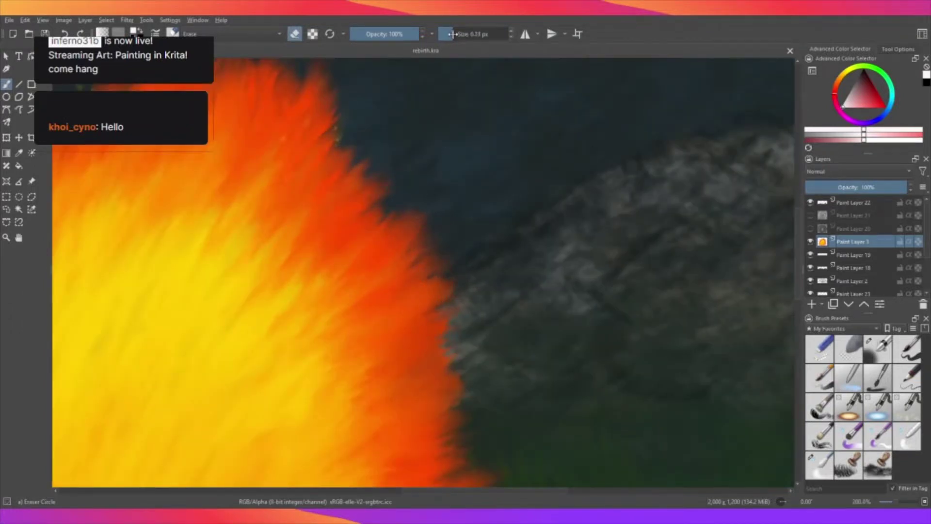
{"action": "left_click_drag", "start_coordinate": [451, 34], "coordinate": [459, 35]}
Erase the dark marks along the flame's lower-right edge and beside its base.
{"action": "scroll", "coordinate": [424, 217], "scroll_direction": "down", "scroll_amount": 3}
{"action": "scroll", "coordinate": [424, 217], "scroll_direction": "down", "scroll_amount": 3}
{"action": "scroll", "coordinate": [425, 216], "scroll_direction": "up", "scroll_amount": 2}
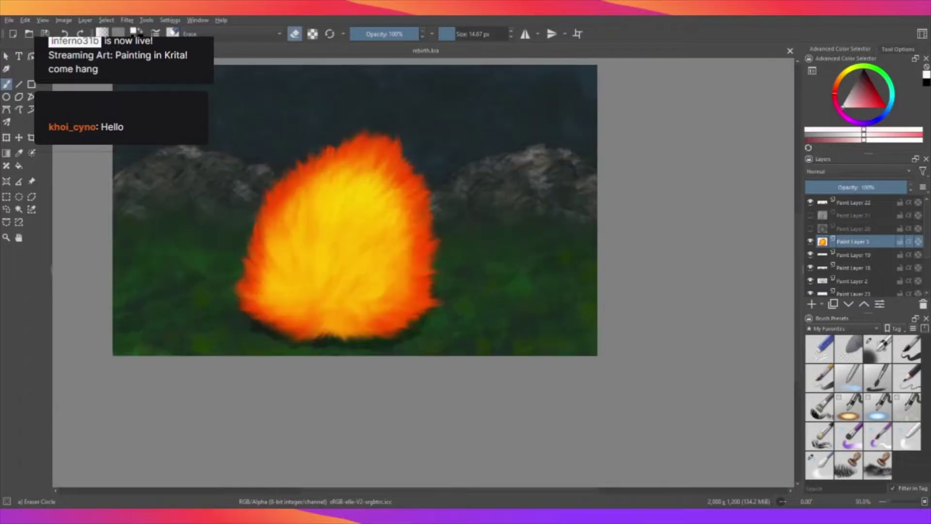
{"action": "scroll", "coordinate": [437, 280], "scroll_direction": "up", "scroll_amount": 2}
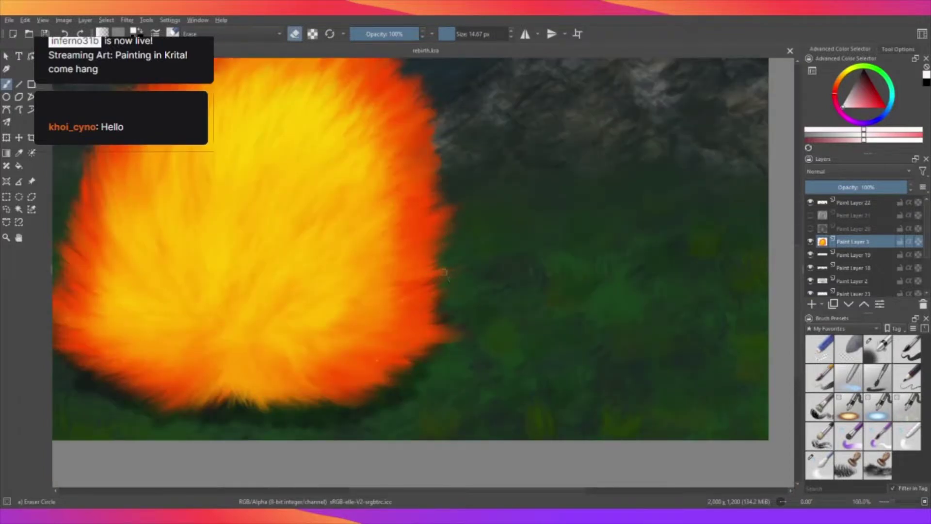
{"action": "mouse_move", "coordinate": [440, 286]}
{"action": "left_mouse_down"}
{"action": "mouse_move", "coordinate": [480, 277]}
{"action": "mouse_move", "coordinate": [417, 305]}
{"action": "mouse_move", "coordinate": [451, 267]}
{"action": "mouse_move", "coordinate": [436, 299]}
{"action": "mouse_move", "coordinate": [451, 316]}
{"action": "mouse_move", "coordinate": [433, 330]}
{"action": "left_mouse_up"}
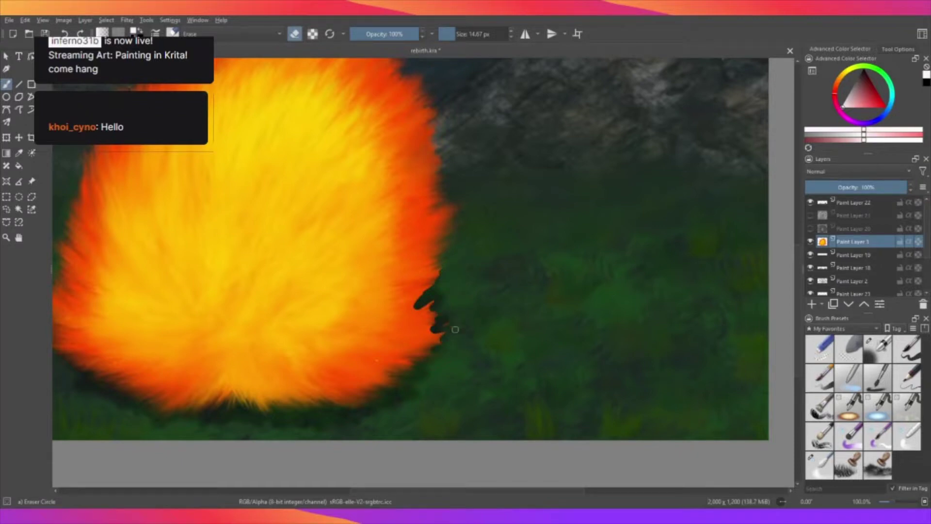
{"action": "left_click_drag", "start_coordinate": [449, 353], "coordinate": [450, 323]}
{"action": "scroll", "coordinate": [587, 200], "scroll_direction": "down", "scroll_amount": 4}
{"action": "scroll", "coordinate": [548, 175], "scroll_direction": "up", "scroll_amount": 1}
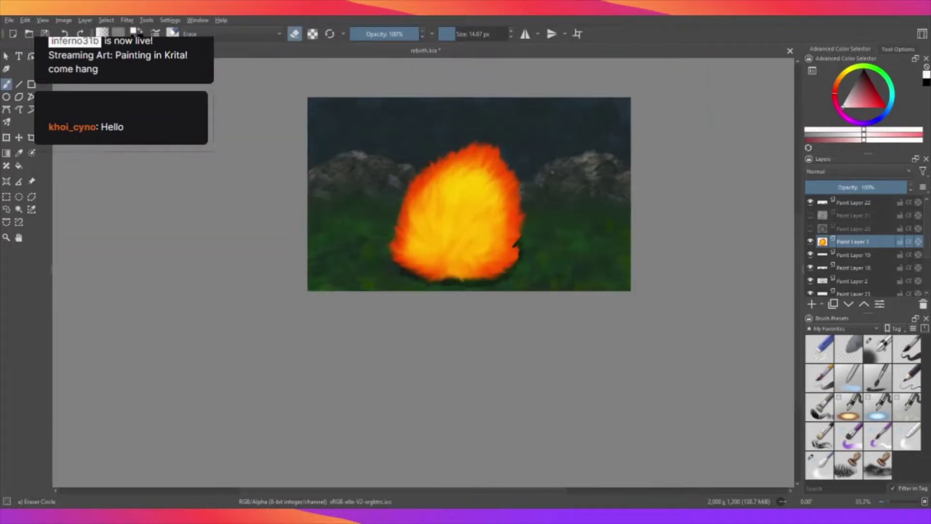
{"action": "scroll", "coordinate": [513, 153], "scroll_direction": "up", "scroll_amount": 2}
{"action": "left_click_drag", "start_coordinate": [475, 300], "coordinate": [499, 349]}
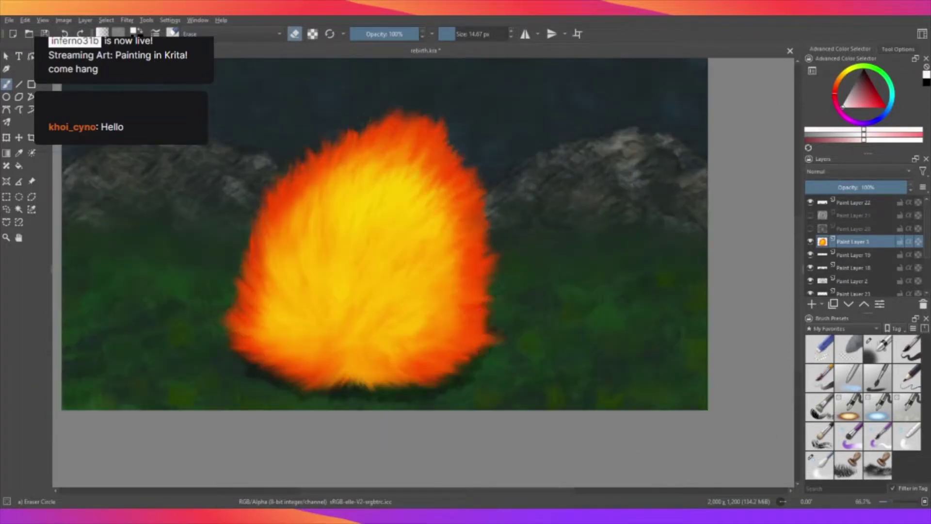
Enlarge the brush to about 42 px.
{"action": "scroll", "coordinate": [499, 204], "scroll_direction": "down", "scroll_amount": 2}
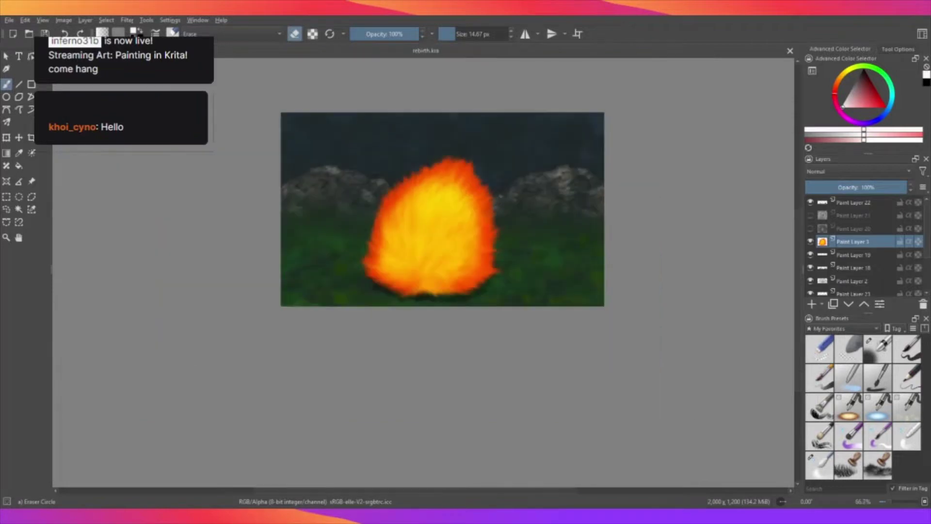
{"action": "scroll", "coordinate": [494, 160], "scroll_direction": "up", "scroll_amount": 1}
{"action": "scroll", "coordinate": [480, 150], "scroll_direction": "up", "scroll_amount": 1}
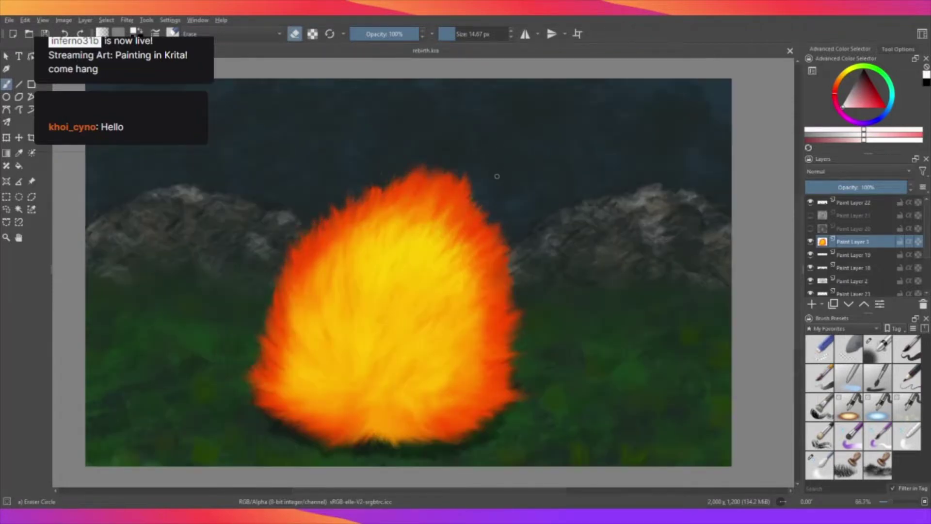
{"action": "scroll", "coordinate": [501, 180], "scroll_direction": "up", "scroll_amount": 1}
{"action": "scroll", "coordinate": [500, 180], "scroll_direction": "down", "scroll_amount": 1}
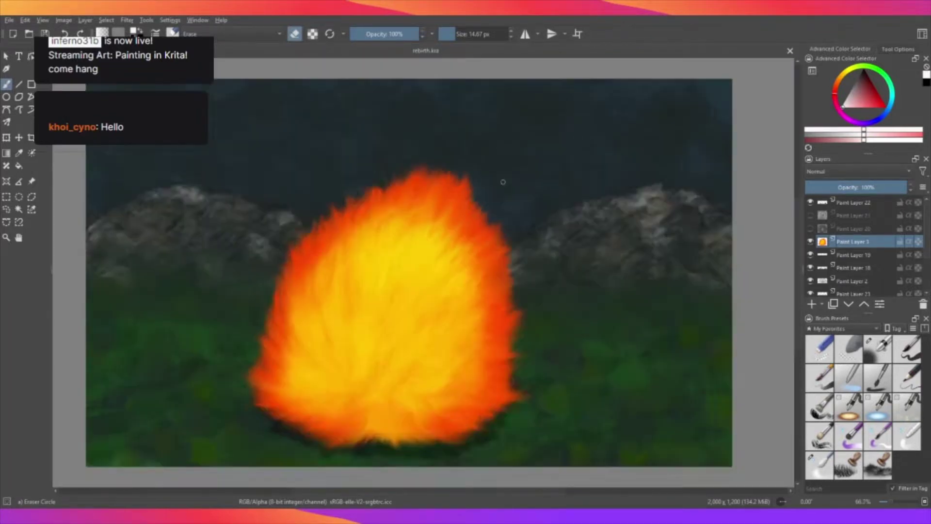
{"action": "scroll", "coordinate": [504, 194], "scroll_direction": "down", "scroll_amount": 1}
{"action": "scroll", "coordinate": [509, 204], "scroll_direction": "up", "scroll_amount": 1}
{"action": "scroll", "coordinate": [509, 207], "scroll_direction": "up", "scroll_amount": 1}
{"action": "scroll", "coordinate": [509, 207], "scroll_direction": "up", "scroll_amount": 1}
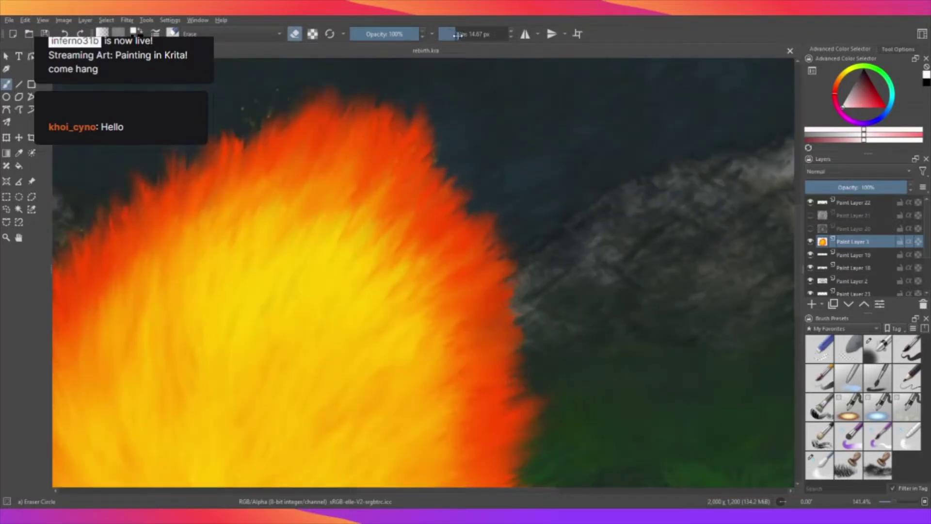
{"action": "left_click_drag", "start_coordinate": [458, 35], "coordinate": [463, 35]}
{"action": "key", "text": "slash"}
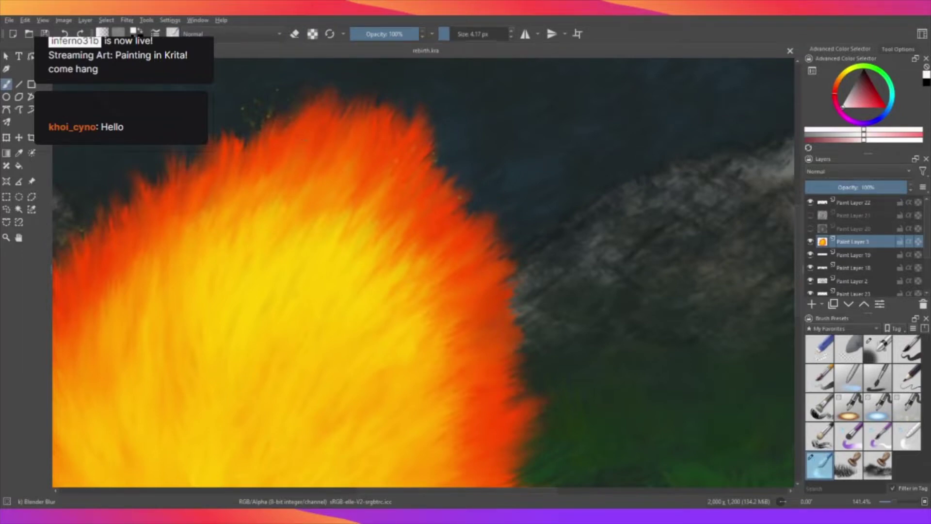
{"action": "left_click_drag", "start_coordinate": [450, 34], "coordinate": [456, 34]}
{"action": "left_click_drag", "start_coordinate": [502, 264], "coordinate": [499, 274]}
{"action": "key", "text": "ctrl+z"}
{"action": "left_click", "coordinate": [295, 34]}
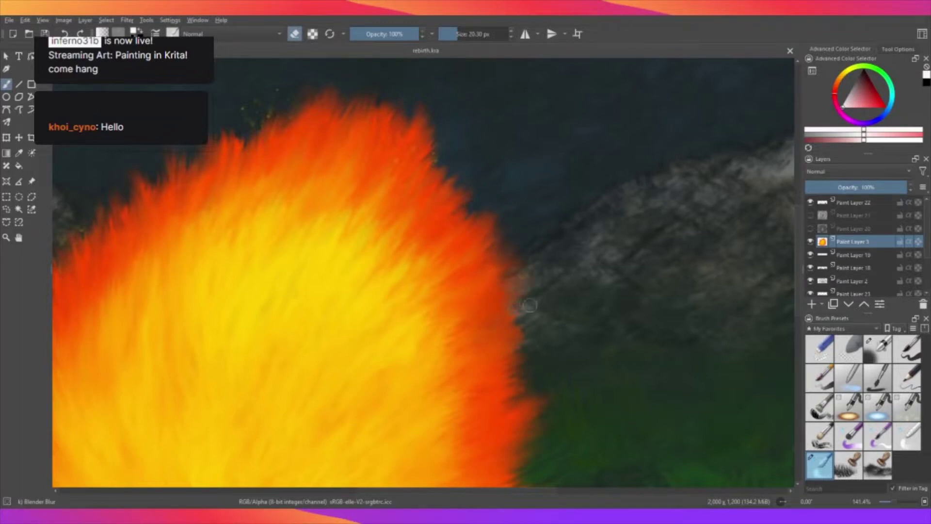
{"action": "mouse_move", "coordinate": [542, 324]}
{"action": "left_mouse_down"}
{"action": "mouse_move", "coordinate": [525, 326]}
{"action": "mouse_move", "coordinate": [551, 391]}
{"action": "left_mouse_up"}
{"action": "key", "text": "1"}
{"action": "scroll", "coordinate": [532, 367], "scroll_direction": "down", "scroll_amount": 2}
{"action": "scroll", "coordinate": [533, 373], "scroll_direction": "up", "scroll_amount": 1}
{"action": "scroll", "coordinate": [538, 388], "scroll_direction": "up", "scroll_amount": 2}
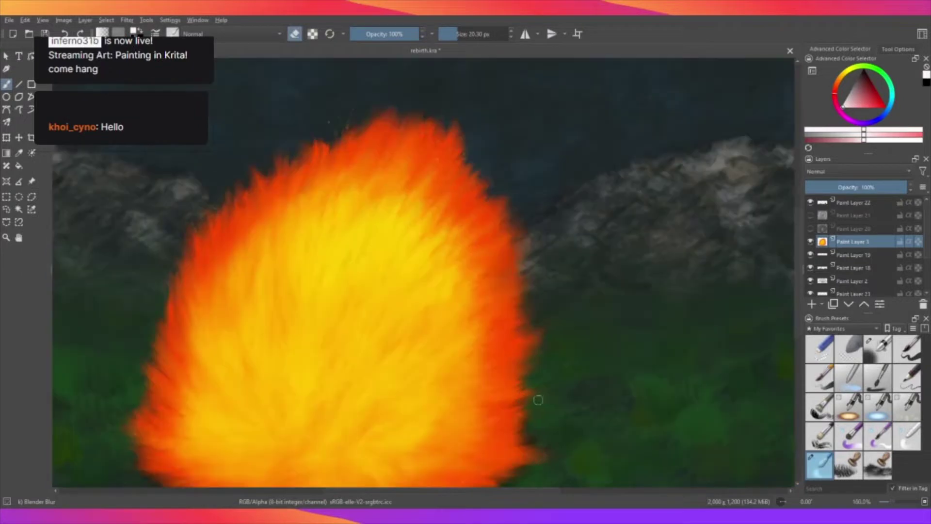
{"action": "scroll", "coordinate": [543, 399], "scroll_direction": "up", "scroll_amount": 1}
{"action": "left_click_drag", "start_coordinate": [534, 277], "coordinate": [509, 266]}
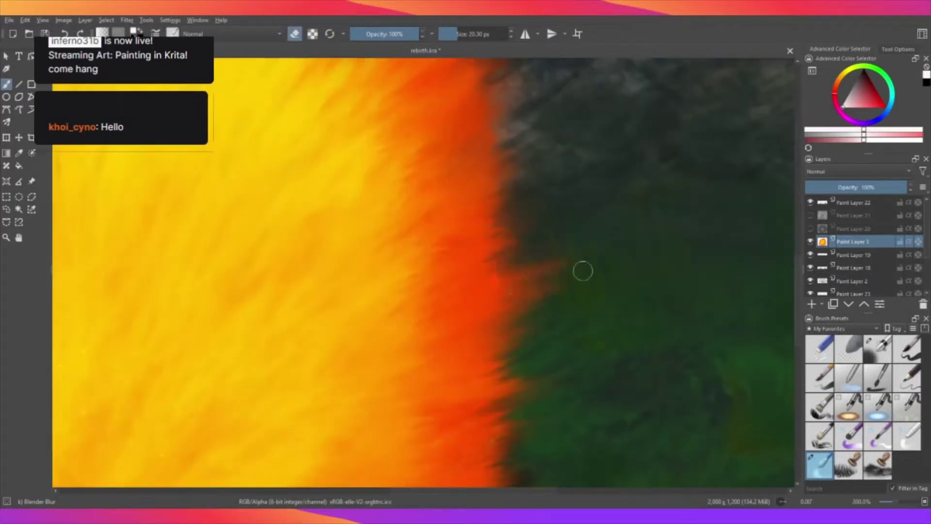
{"action": "left_click_drag", "start_coordinate": [567, 276], "coordinate": [516, 286]}
{"action": "scroll", "coordinate": [388, 243], "scroll_direction": "down", "scroll_amount": 7}
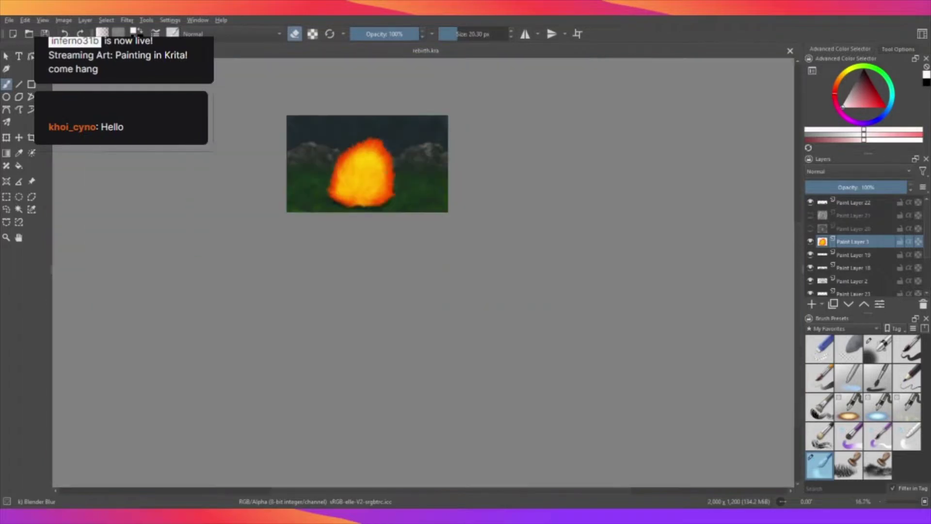
{"action": "scroll", "coordinate": [366, 129], "scroll_direction": "up", "scroll_amount": 1}
{"action": "scroll", "coordinate": [367, 132], "scroll_direction": "up", "scroll_amount": 1}
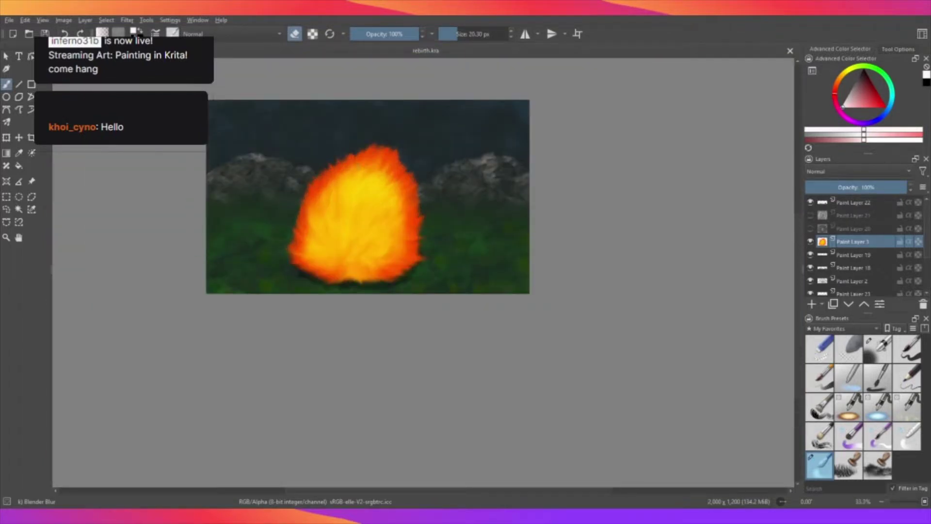
{"action": "scroll", "coordinate": [251, 227], "scroll_direction": "up", "scroll_amount": 1}
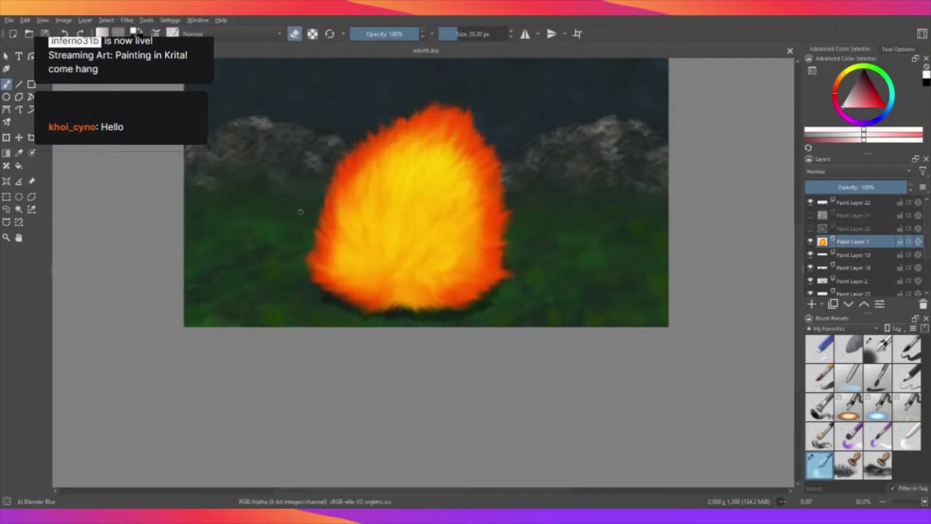
{"action": "scroll", "coordinate": [488, 127], "scroll_direction": "down", "scroll_amount": 1}
{"action": "scroll", "coordinate": [490, 127], "scroll_direction": "down", "scroll_amount": 1}
{"action": "scroll", "coordinate": [534, 113], "scroll_direction": "up", "scroll_amount": 1}
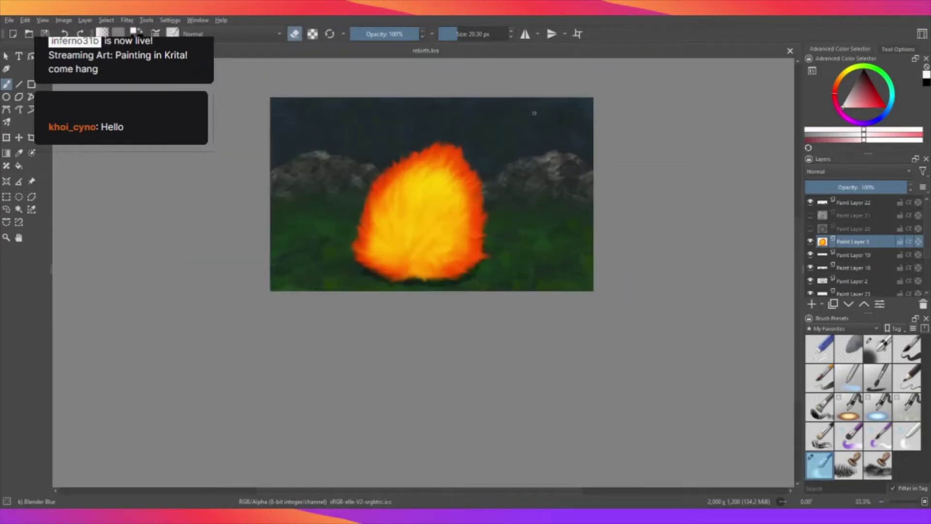
{"action": "scroll", "coordinate": [523, 110], "scroll_direction": "up", "scroll_amount": 1}
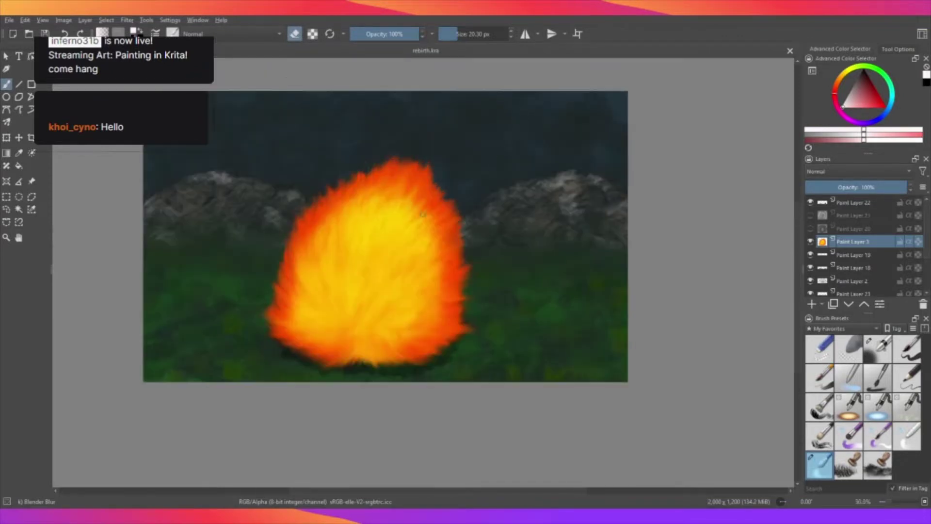
{"action": "scroll", "coordinate": [423, 214], "scroll_direction": "up", "scroll_amount": 1}
Add a new layer, choose the FX splat starfield brush, and sample yellow from the painting.
{"action": "left_click", "coordinate": [812, 305]}
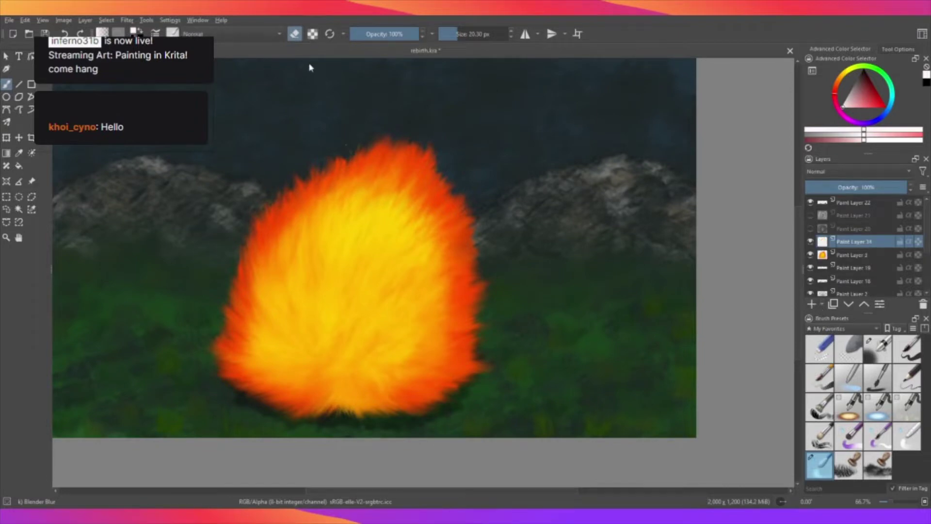
{"action": "key", "text": "slash"}
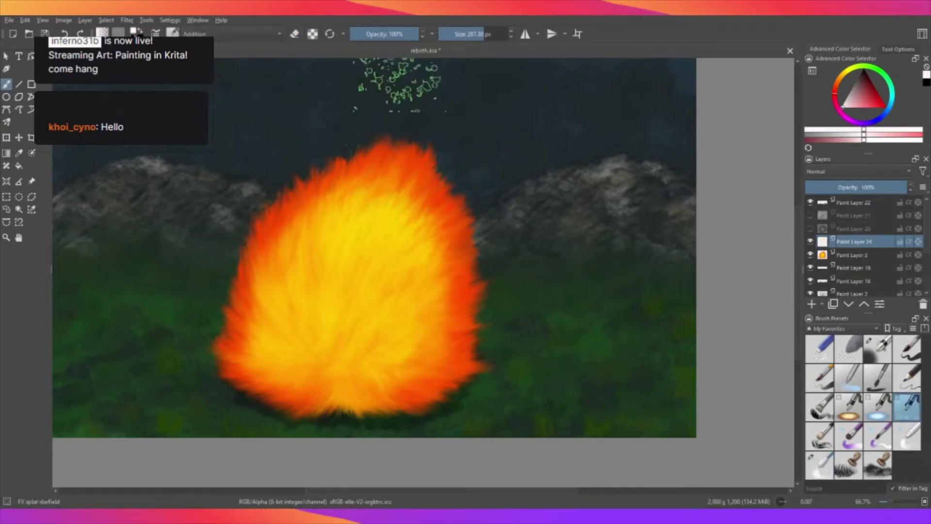
{"action": "left_click", "coordinate": [19, 153]}
{"action": "scroll", "coordinate": [466, 200], "scroll_direction": "up", "scroll_amount": 1}
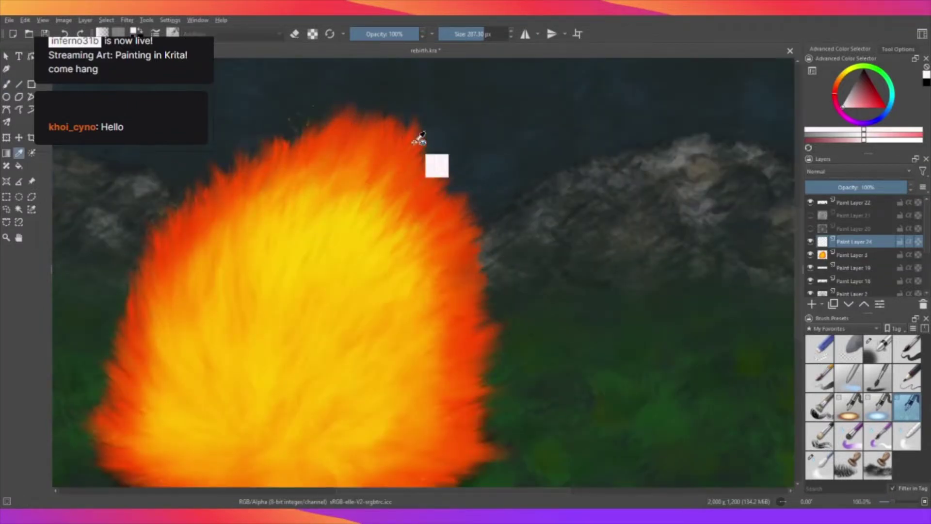
{"action": "scroll", "coordinate": [307, 95], "scroll_direction": "up", "scroll_amount": 1}
{"action": "scroll", "coordinate": [295, 92], "scroll_direction": "up", "scroll_amount": 1}
{"action": "scroll", "coordinate": [311, 178], "scroll_direction": "up", "scroll_amount": 2}
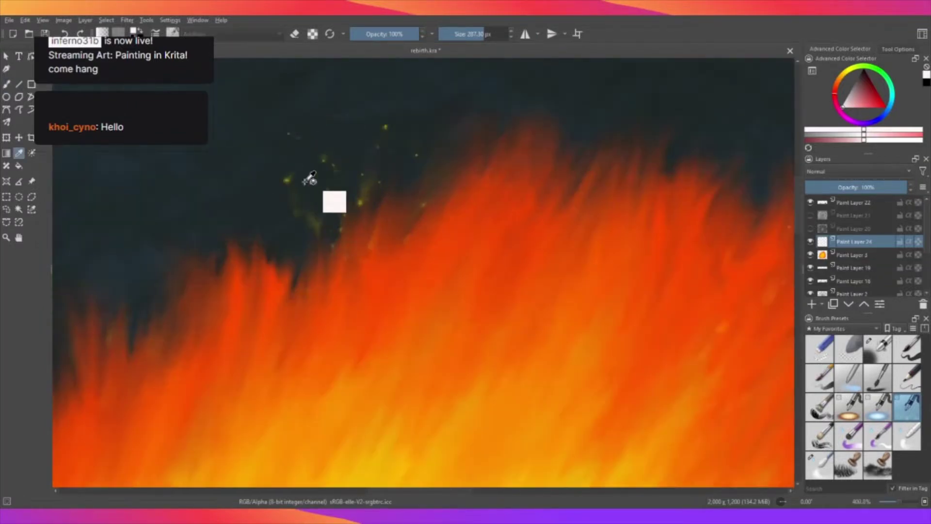
{"action": "scroll", "coordinate": [309, 178], "scroll_direction": "up", "scroll_amount": 1}
{"action": "scroll", "coordinate": [301, 193], "scroll_direction": "up", "scroll_amount": 2}
{"action": "left_click", "coordinate": [314, 188]}
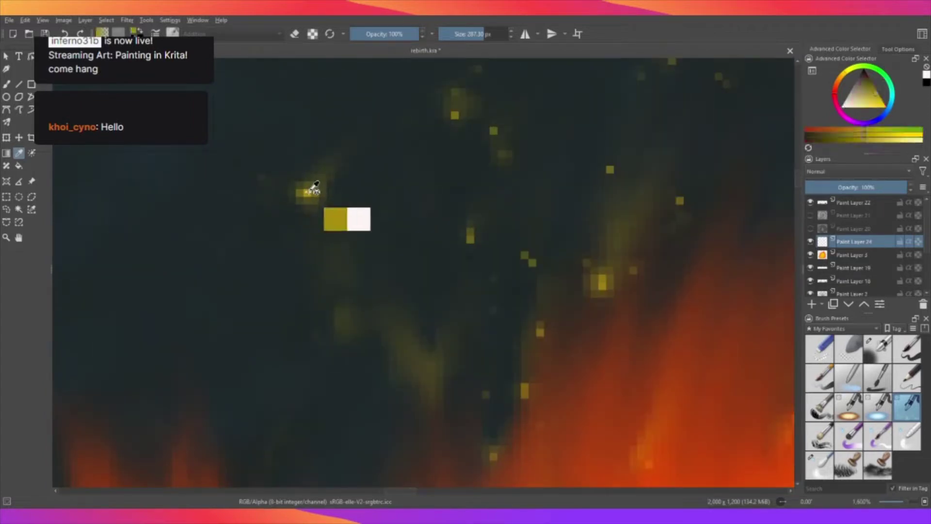
Dab yellow speckles over the flame, undoing the stroke sprayed right of it.
{"action": "scroll", "coordinate": [269, 168], "scroll_direction": "down", "scroll_amount": 8}
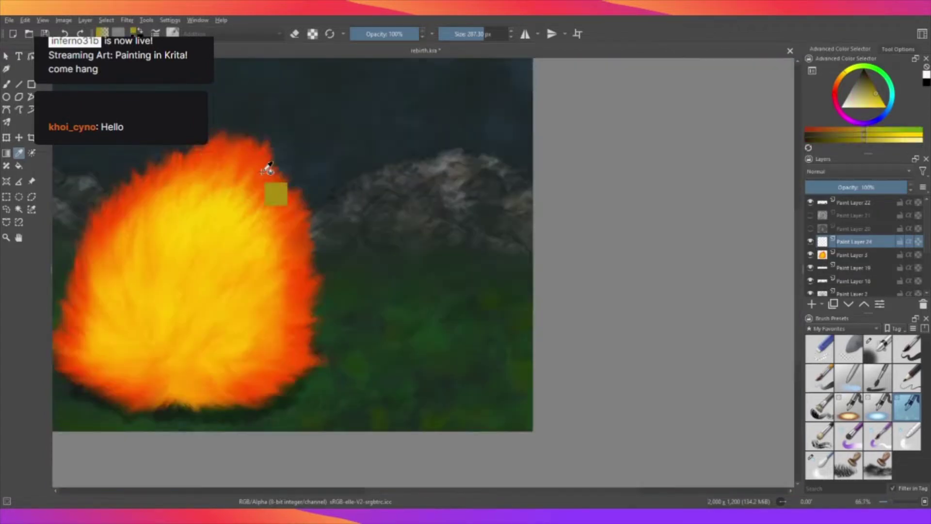
{"action": "scroll", "coordinate": [269, 167], "scroll_direction": "down", "scroll_amount": 5}
{"action": "scroll", "coordinate": [253, 170], "scroll_direction": "up", "scroll_amount": 1}
{"action": "scroll", "coordinate": [254, 170], "scroll_direction": "up", "scroll_amount": 3}
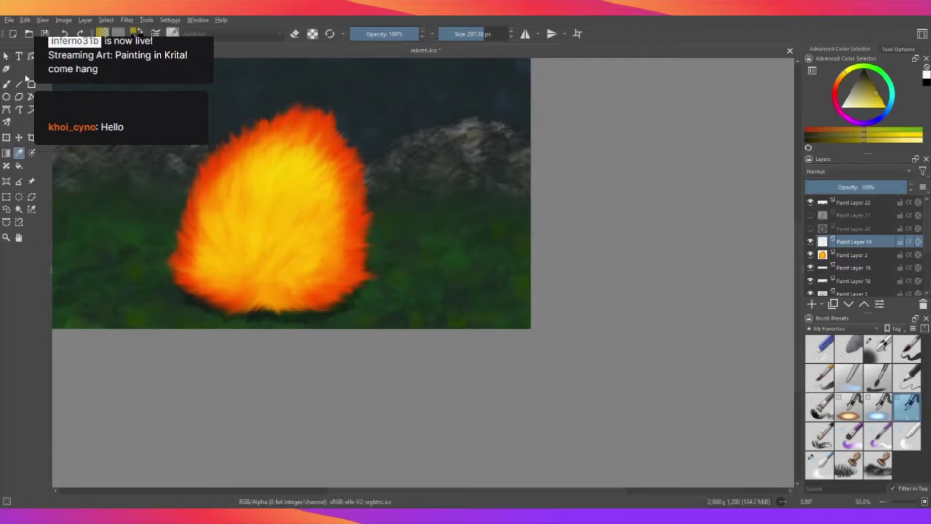
{"action": "left_click", "coordinate": [6, 84]}
{"action": "scroll", "coordinate": [320, 213], "scroll_direction": "down", "scroll_amount": 2}
{"action": "left_click_drag", "start_coordinate": [327, 207], "coordinate": [322, 202]}
{"action": "scroll", "coordinate": [322, 201], "scroll_direction": "up", "scroll_amount": 1}
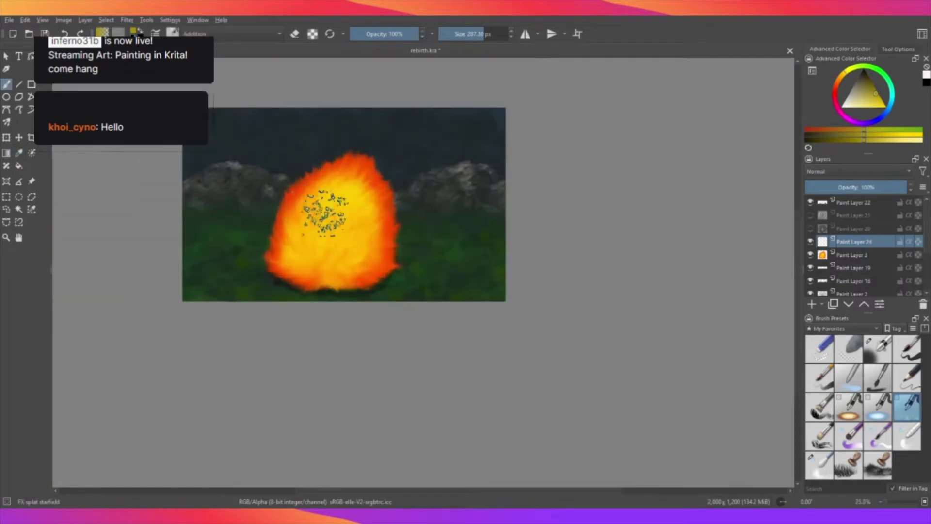
{"action": "scroll", "coordinate": [335, 215], "scroll_direction": "up", "scroll_amount": 1}
{"action": "scroll", "coordinate": [374, 179], "scroll_direction": "up", "scroll_amount": 2}
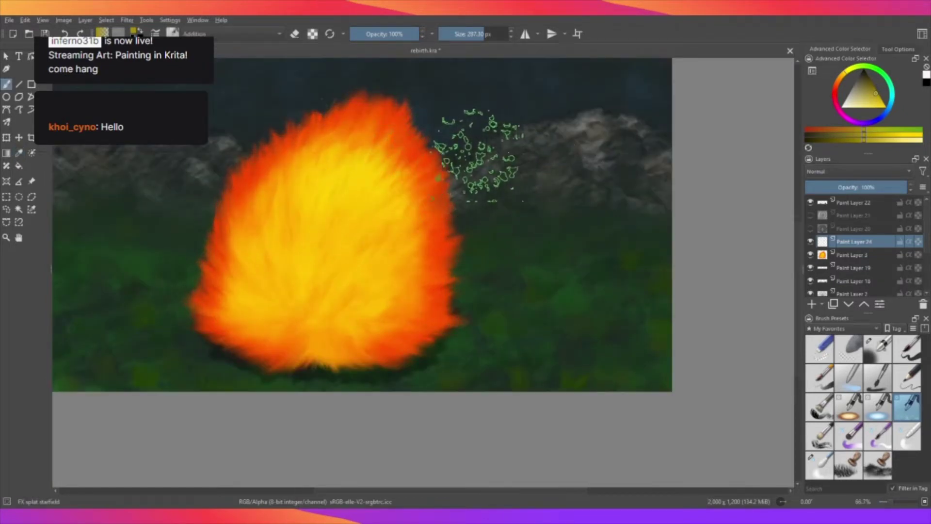
{"action": "left_click_drag", "start_coordinate": [477, 155], "coordinate": [540, 270]}
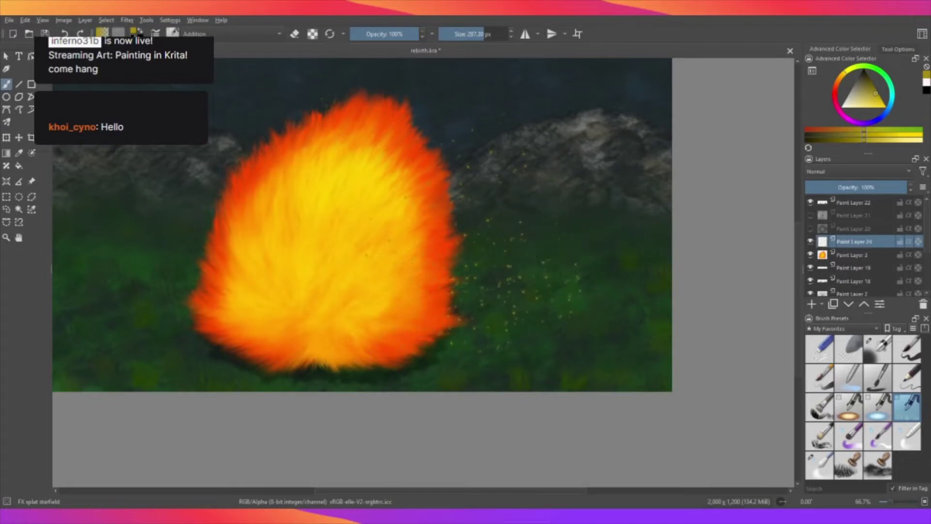
{"action": "key", "text": "ctrl+z"}
Scatter faint sparks toward the lower left, across the fire, and rising on its right.
{"action": "scroll", "coordinate": [395, 197], "scroll_direction": "down", "scroll_amount": 3}
{"action": "scroll", "coordinate": [395, 197], "scroll_direction": "up", "scroll_amount": 2}
{"action": "scroll", "coordinate": [422, 203], "scroll_direction": "up", "scroll_amount": 1}
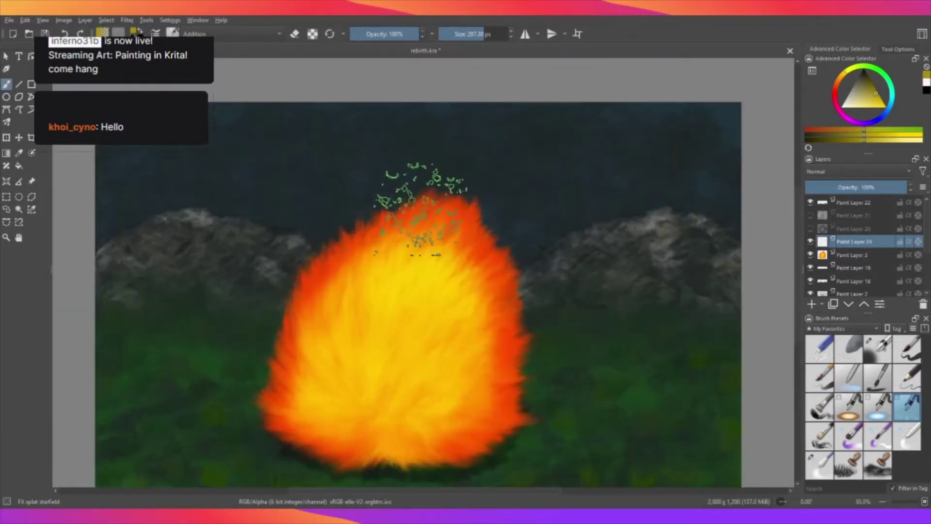
{"action": "scroll", "coordinate": [519, 280], "scroll_direction": "down", "scroll_amount": 2}
{"action": "scroll", "coordinate": [530, 312], "scroll_direction": "up", "scroll_amount": 2}
{"action": "scroll", "coordinate": [500, 312], "scroll_direction": "up", "scroll_amount": 1}
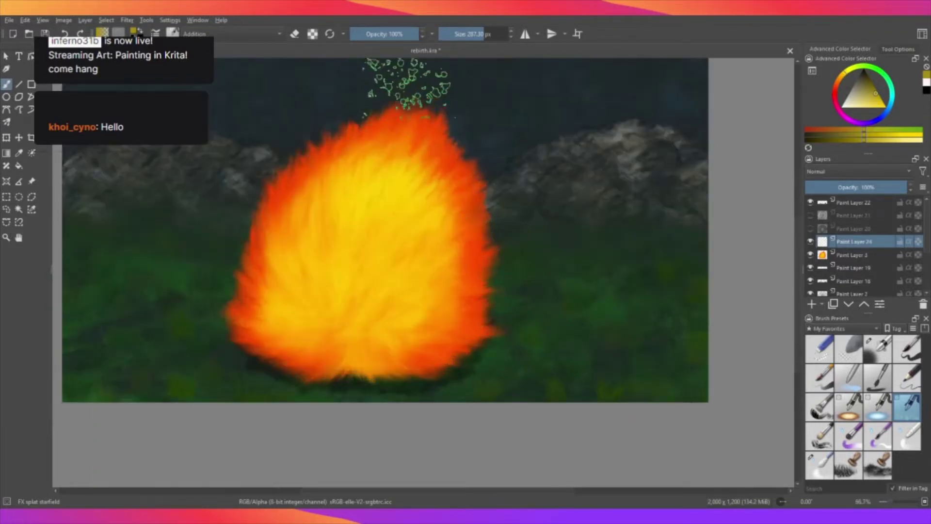
{"action": "scroll", "coordinate": [469, 34], "scroll_direction": "down", "scroll_amount": 2}
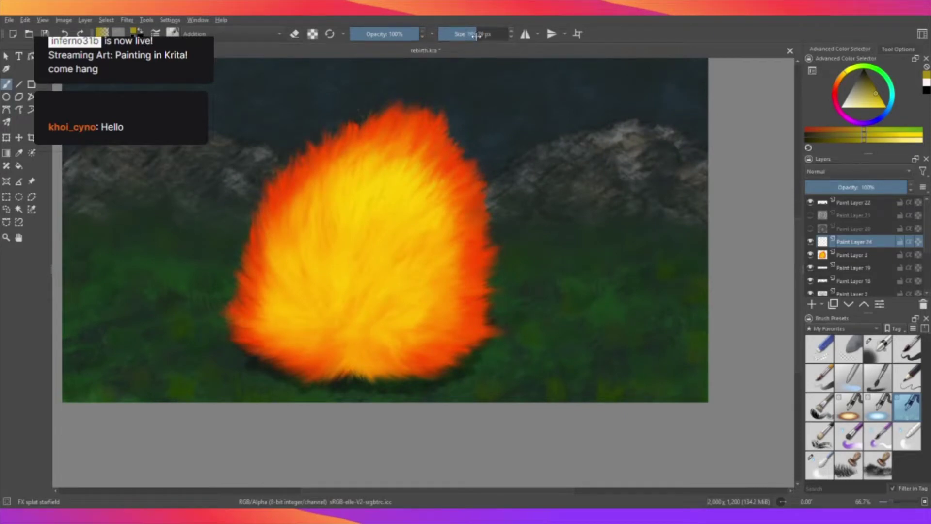
{"action": "scroll", "coordinate": [538, 184], "scroll_direction": "down", "scroll_amount": 3}
{"action": "scroll", "coordinate": [535, 165], "scroll_direction": "up", "scroll_amount": 2}
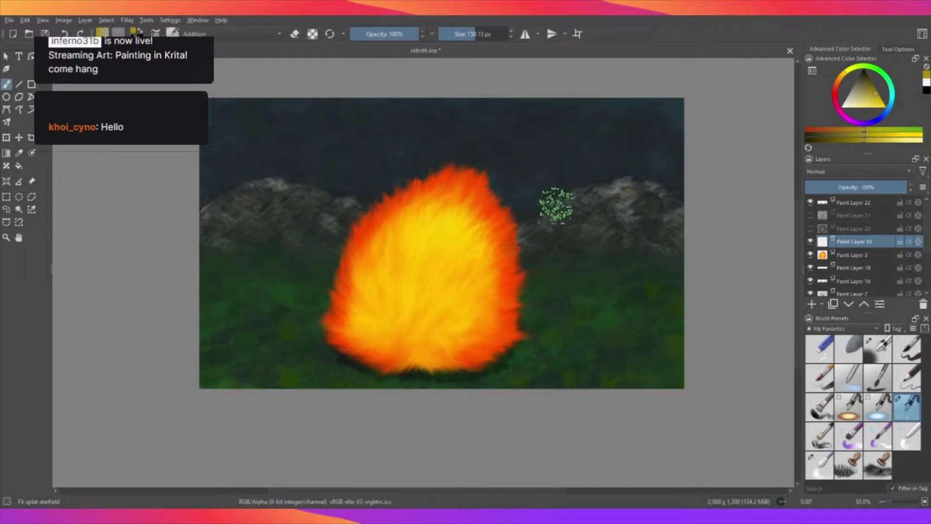
{"action": "left_click_drag", "start_coordinate": [295, 316], "coordinate": [247, 361]}
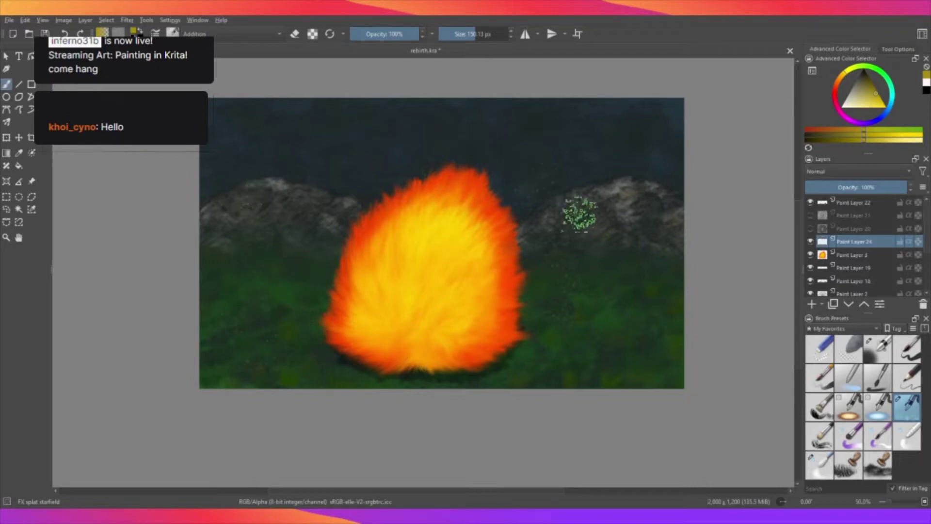
{"action": "left_click_drag", "start_coordinate": [302, 243], "coordinate": [328, 150]}
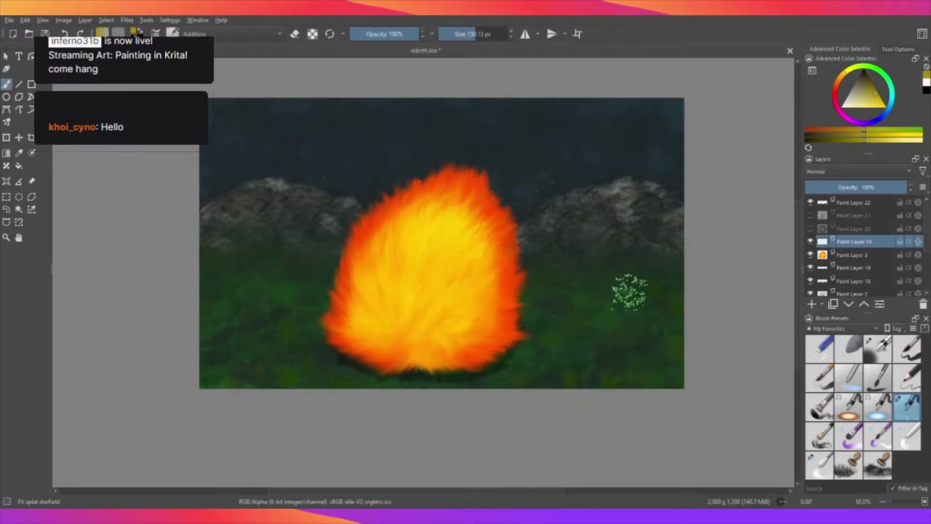
{"action": "left_click_drag", "start_coordinate": [629, 292], "coordinate": [530, 145]}
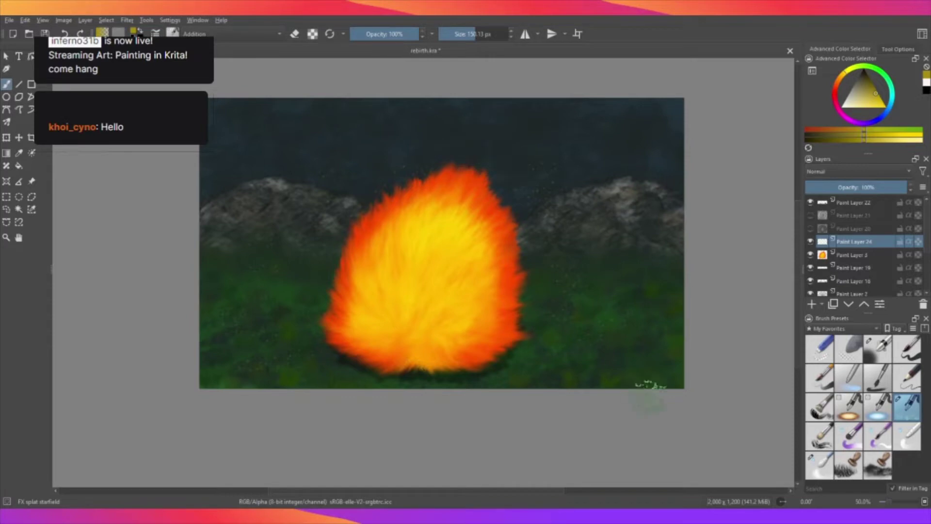
{"action": "left_click", "coordinate": [810, 228]}
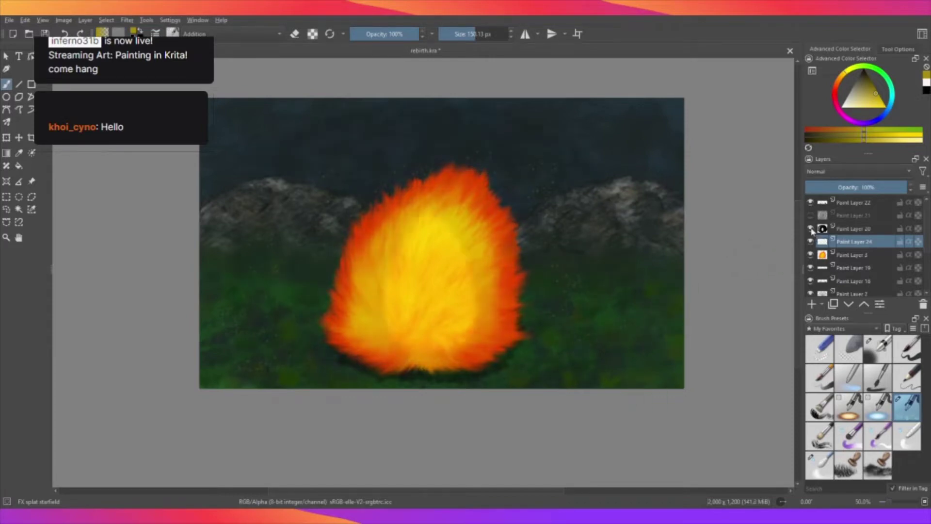
{"action": "left_click", "coordinate": [810, 215]}
{"action": "left_click", "coordinate": [810, 216]}
{"action": "key", "text": "minus"}
{"action": "left_click_drag", "start_coordinate": [480, 216], "coordinate": [499, 238]}
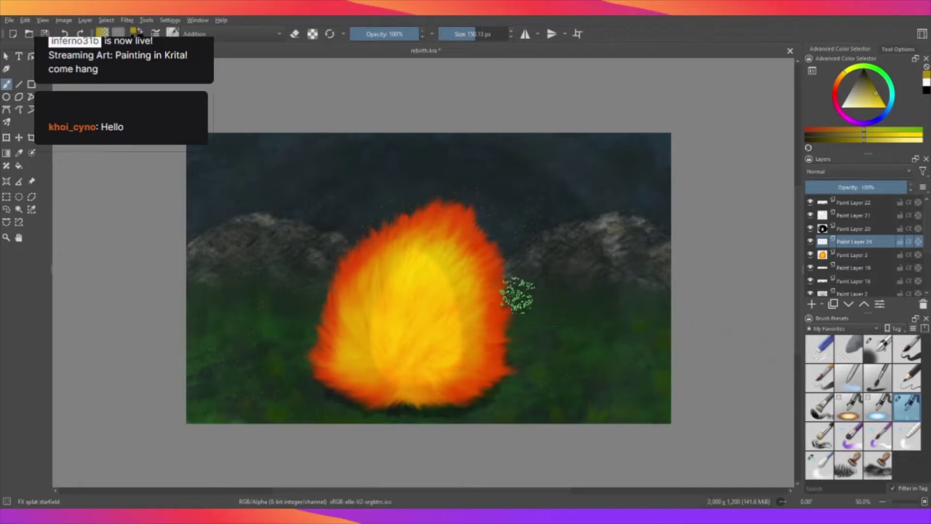
{"action": "scroll", "coordinate": [519, 286], "scroll_direction": "down", "scroll_amount": 1}
{"action": "scroll", "coordinate": [506, 277], "scroll_direction": "up", "scroll_amount": 1}
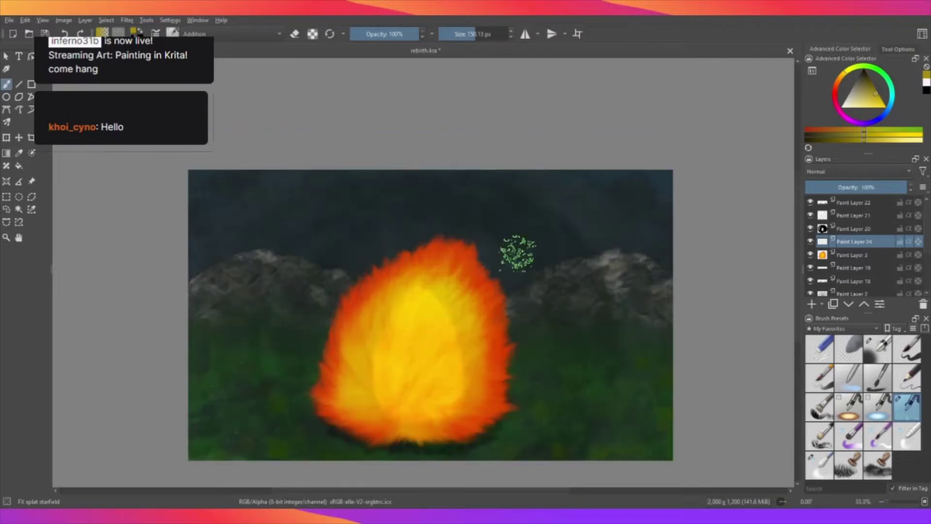
{"action": "scroll", "coordinate": [495, 266], "scroll_direction": "up", "scroll_amount": 1}
{"action": "left_click", "coordinate": [811, 242]}
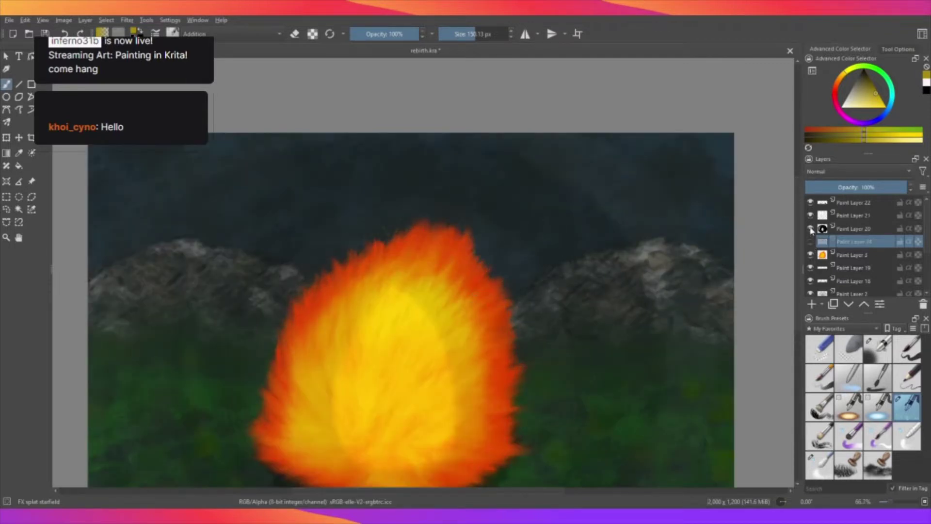
{"action": "left_click", "coordinate": [809, 241]}
{"action": "left_click", "coordinate": [810, 229]}
{"action": "left_click", "coordinate": [811, 216]}
{"action": "scroll", "coordinate": [480, 257], "scroll_direction": "down", "scroll_amount": 3}
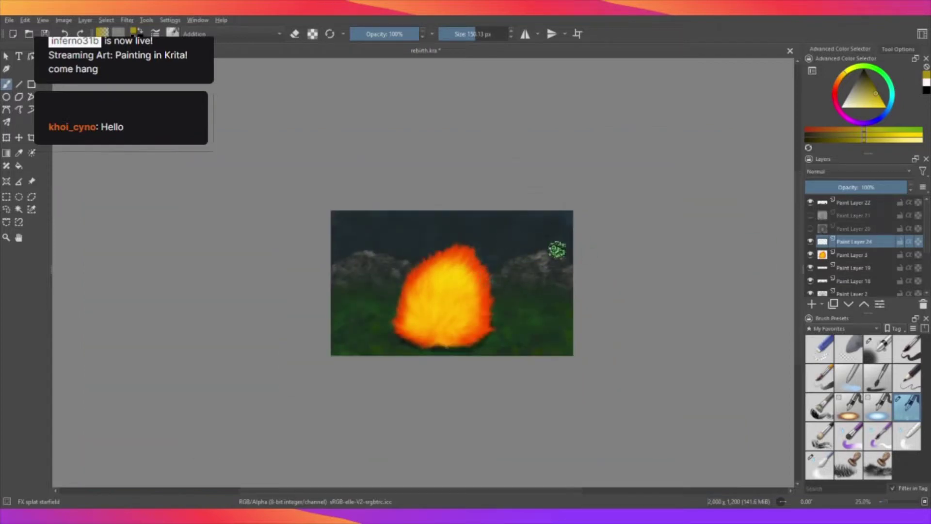
{"action": "scroll", "coordinate": [558, 247], "scroll_direction": "up", "scroll_amount": 1}
{"action": "scroll", "coordinate": [574, 252], "scroll_direction": "up", "scroll_amount": 1}
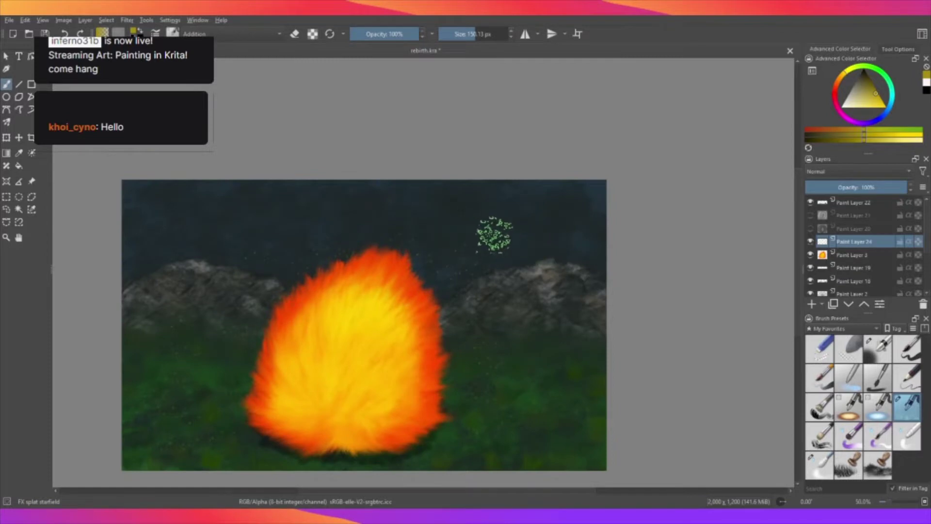
{"action": "scroll", "coordinate": [491, 234], "scroll_direction": "up", "scroll_amount": 1}
{"action": "scroll", "coordinate": [453, 216], "scroll_direction": "down", "scroll_amount": 3}
{"action": "scroll", "coordinate": [456, 219], "scroll_direction": "up", "scroll_amount": 3}
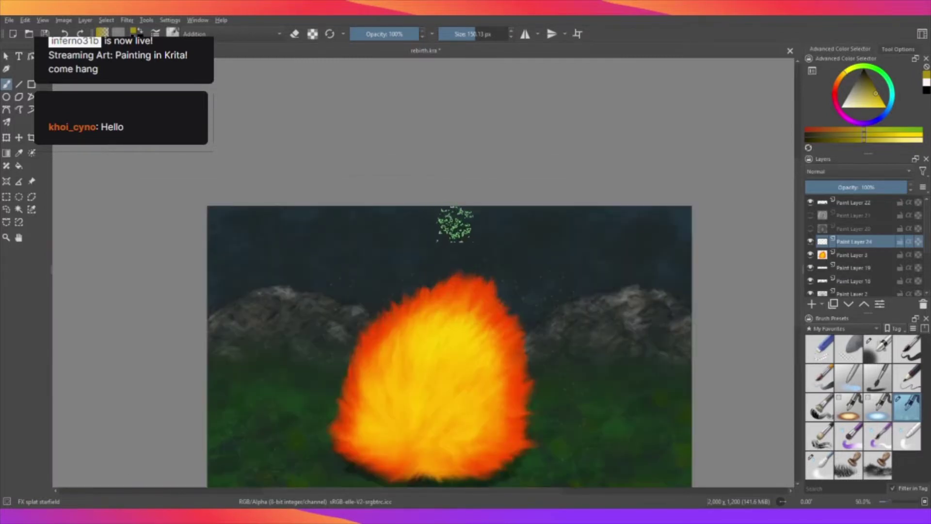
{"action": "scroll", "coordinate": [456, 225], "scroll_direction": "up", "scroll_amount": 1}
Select Paint Layer 22 and add the empty Paint Layer 25 above it.
{"action": "left_click", "coordinate": [855, 201]}
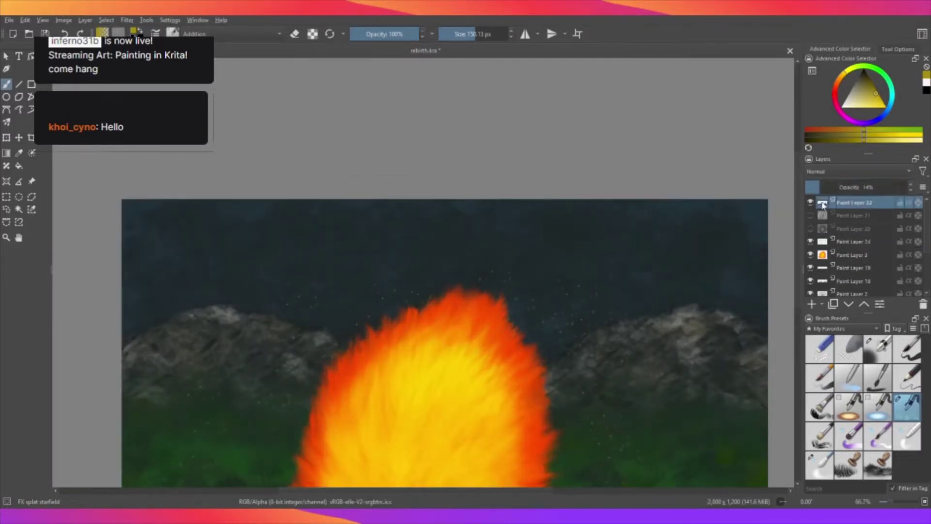
{"action": "left_click", "coordinate": [812, 304]}
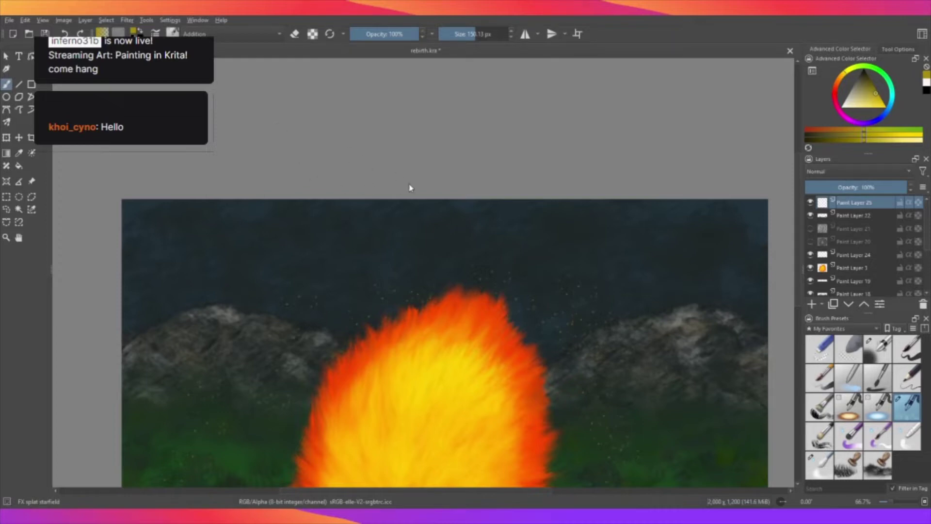
With the Blender Knife Edge brush and a near-white colour, brush faint highlights onto the rocks.
{"action": "key", "text": "slash"}
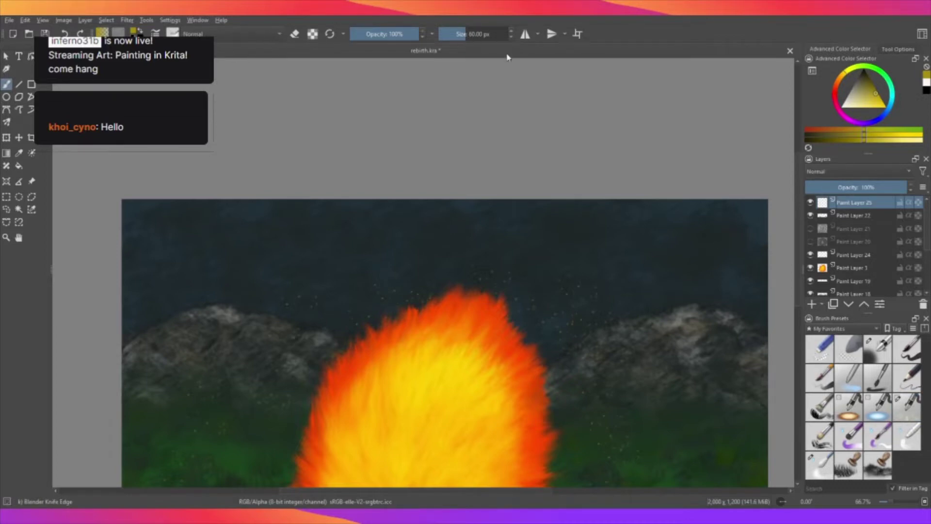
{"action": "mouse_move", "coordinate": [876, 96]}
{"action": "left_mouse_down"}
{"action": "mouse_move", "coordinate": [839, 106]}
{"action": "mouse_move", "coordinate": [836, 116]}
{"action": "left_mouse_up"}
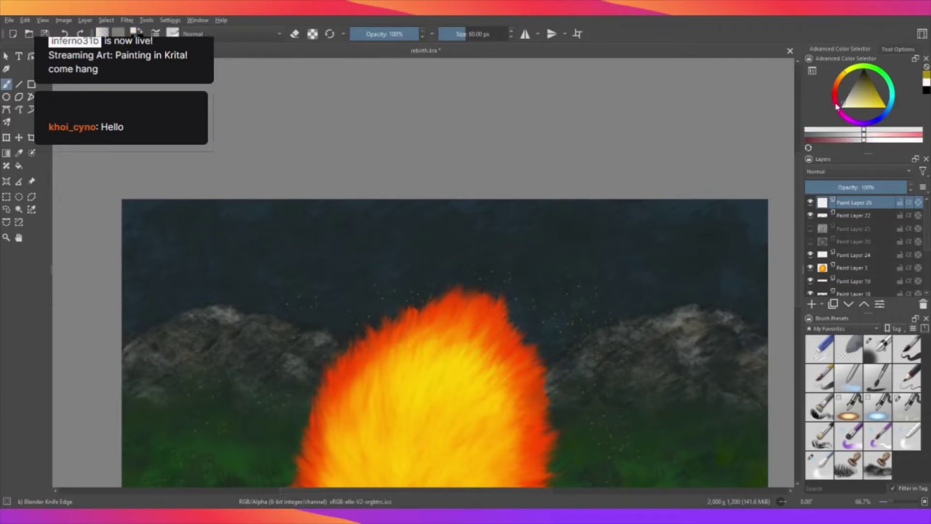
{"action": "scroll", "coordinate": [616, 275], "scroll_direction": "down", "scroll_amount": 3}
{"action": "scroll", "coordinate": [615, 275], "scroll_direction": "up", "scroll_amount": 1}
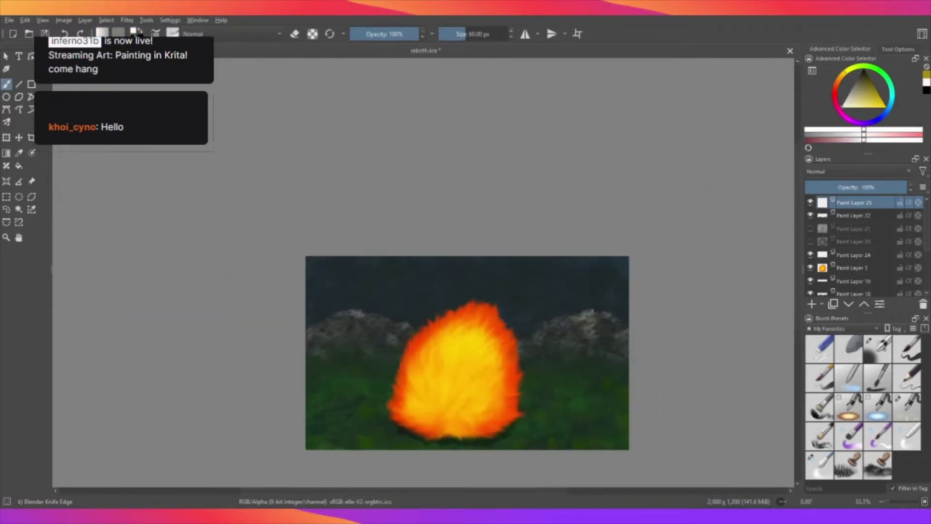
{"action": "scroll", "coordinate": [606, 274], "scroll_direction": "up", "scroll_amount": 3}
{"action": "scroll", "coordinate": [572, 272], "scroll_direction": "up", "scroll_amount": 2}
{"action": "left_click_drag", "start_coordinate": [564, 327], "coordinate": [593, 303]}
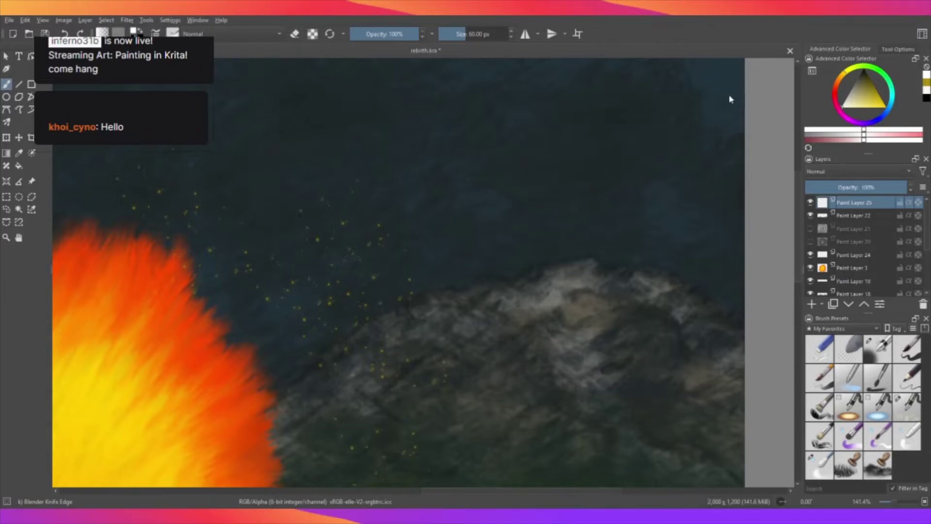
Select Paint Layer 22, then make Paint Layer 25 the working layer again.
{"action": "scroll", "coordinate": [600, 307], "scroll_direction": "down", "scroll_amount": 3}
{"action": "scroll", "coordinate": [582, 313], "scroll_direction": "up", "scroll_amount": 1}
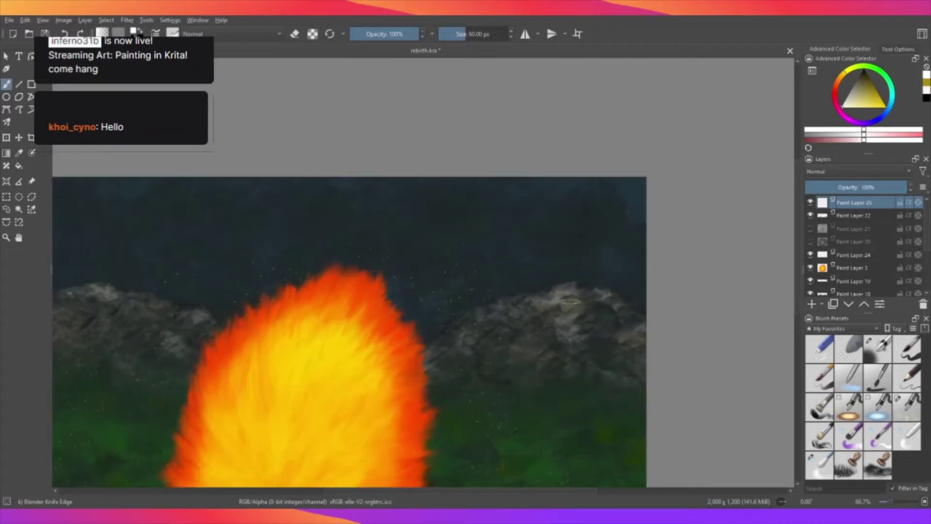
{"action": "scroll", "coordinate": [578, 316], "scroll_direction": "up", "scroll_amount": 1}
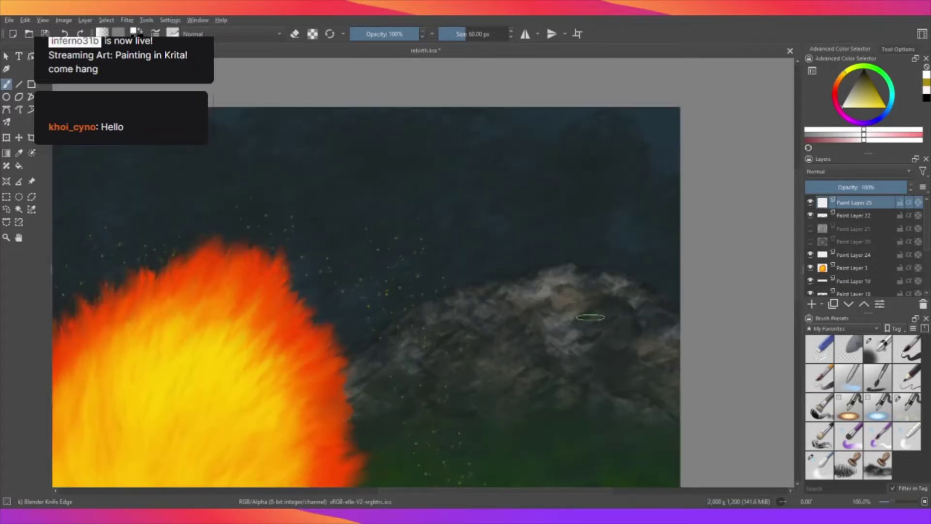
{"action": "scroll", "coordinate": [572, 315], "scroll_direction": "down", "scroll_amount": 1}
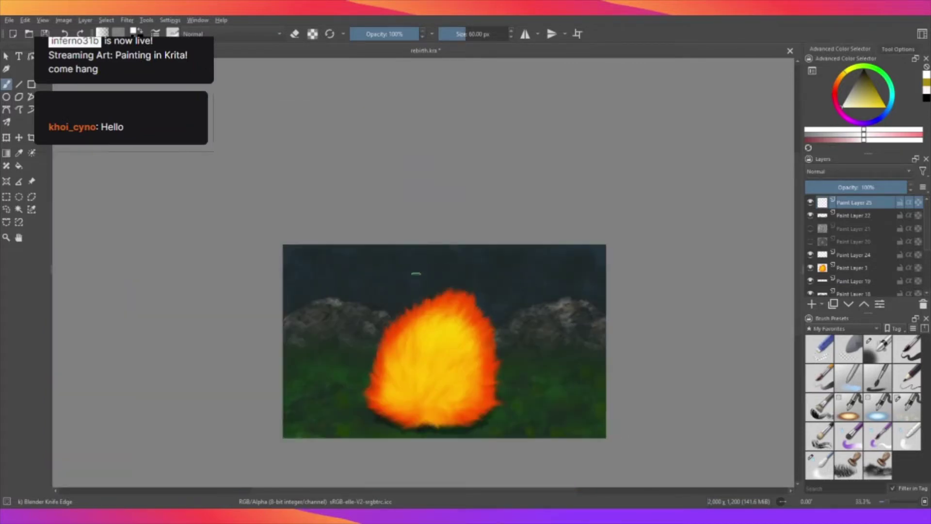
{"action": "scroll", "coordinate": [383, 279], "scroll_direction": "up", "scroll_amount": 1}
{"action": "scroll", "coordinate": [353, 301], "scroll_direction": "up", "scroll_amount": 2}
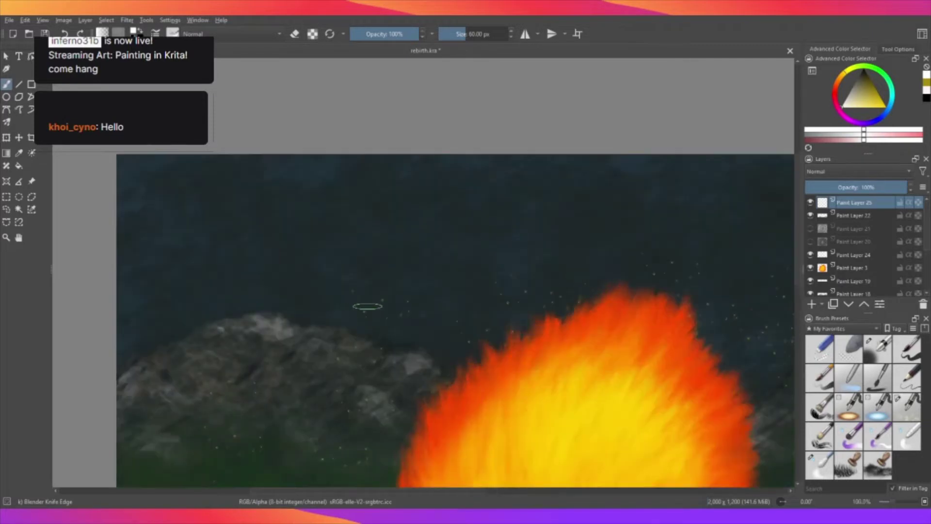
{"action": "left_click", "coordinate": [850, 216]}
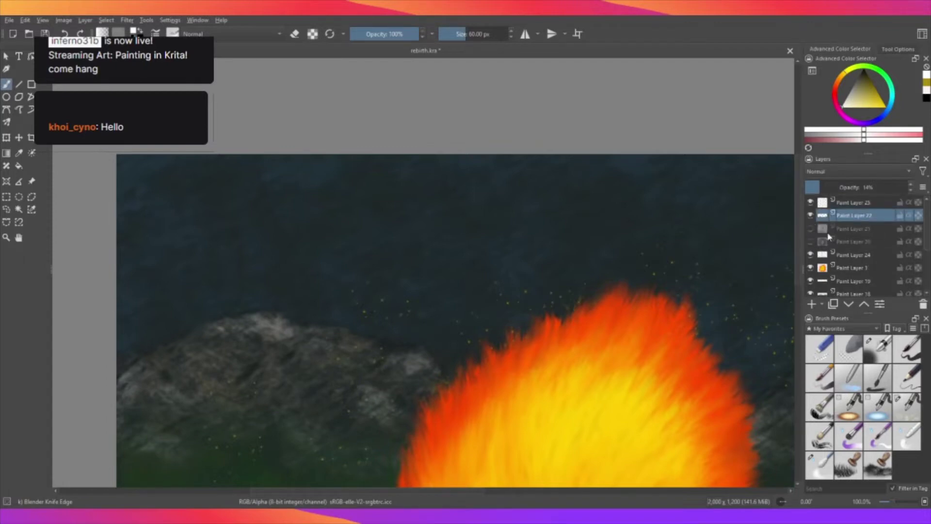
{"action": "left_click", "coordinate": [847, 206]}
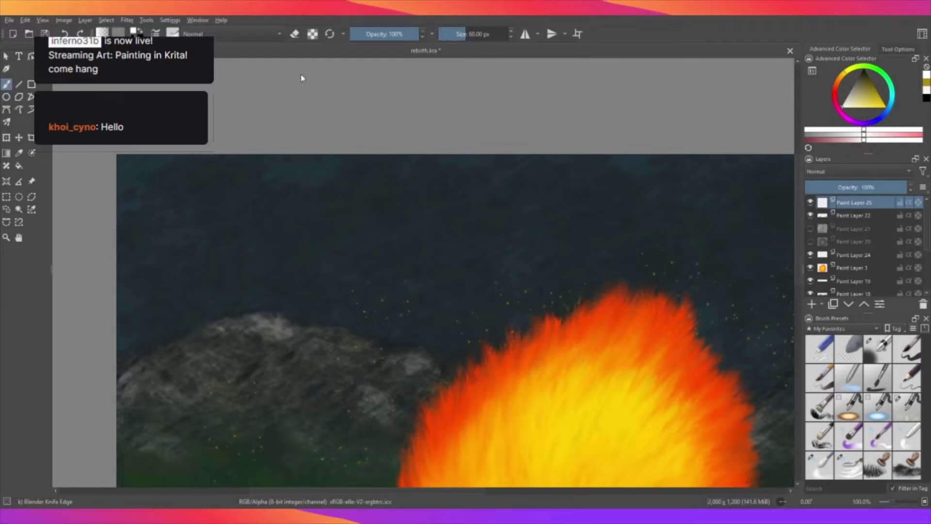
Switch to a small soft airbrush, check Paint Layer 22, and reselect the top paint layer.
{"action": "key", "text": "slash"}
{"action": "key", "text": "minus"}
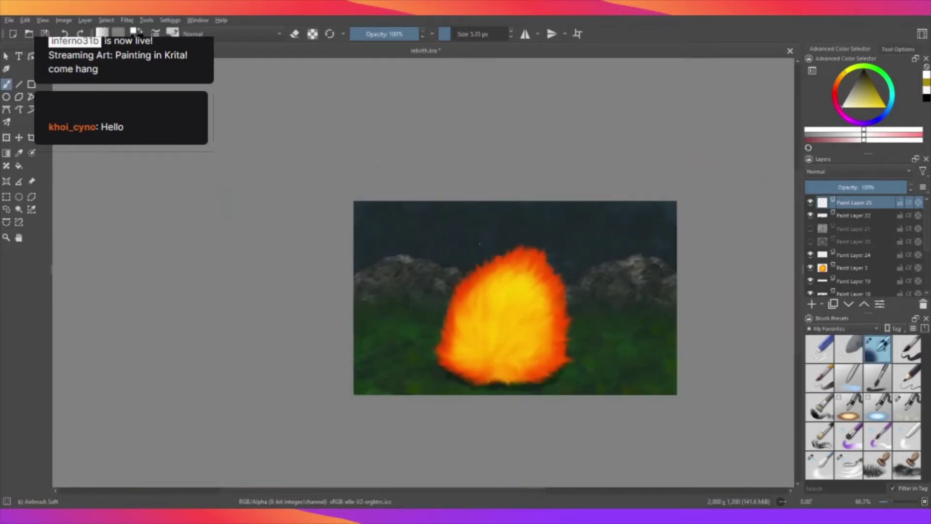
{"action": "scroll", "coordinate": [656, 267], "scroll_direction": "up", "scroll_amount": 2}
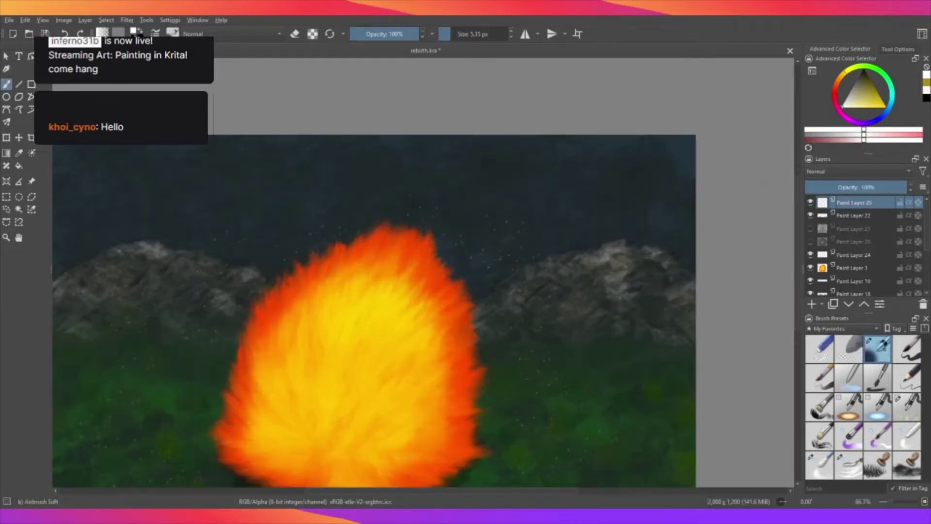
{"action": "scroll", "coordinate": [613, 312], "scroll_direction": "up", "scroll_amount": 1}
{"action": "scroll", "coordinate": [630, 298], "scroll_direction": "up", "scroll_amount": 1}
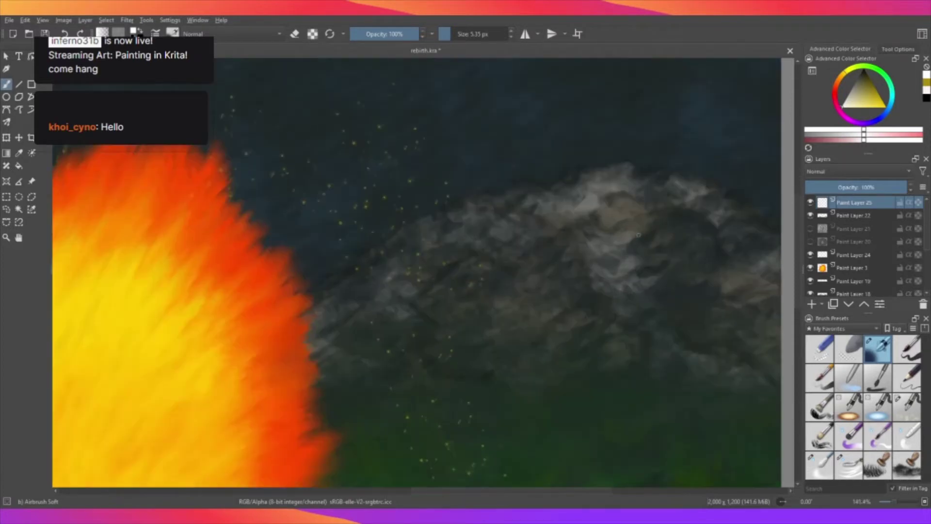
{"action": "scroll", "coordinate": [614, 240], "scroll_direction": "up", "scroll_amount": 1}
{"action": "scroll", "coordinate": [642, 249], "scroll_direction": "up", "scroll_amount": 1}
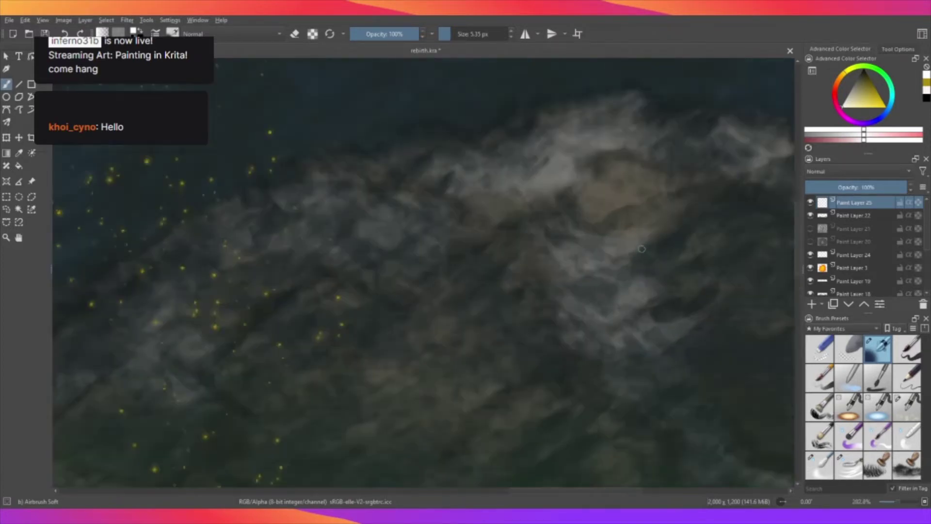
{"action": "left_click", "coordinate": [852, 216]}
{"action": "left_click", "coordinate": [810, 215]}
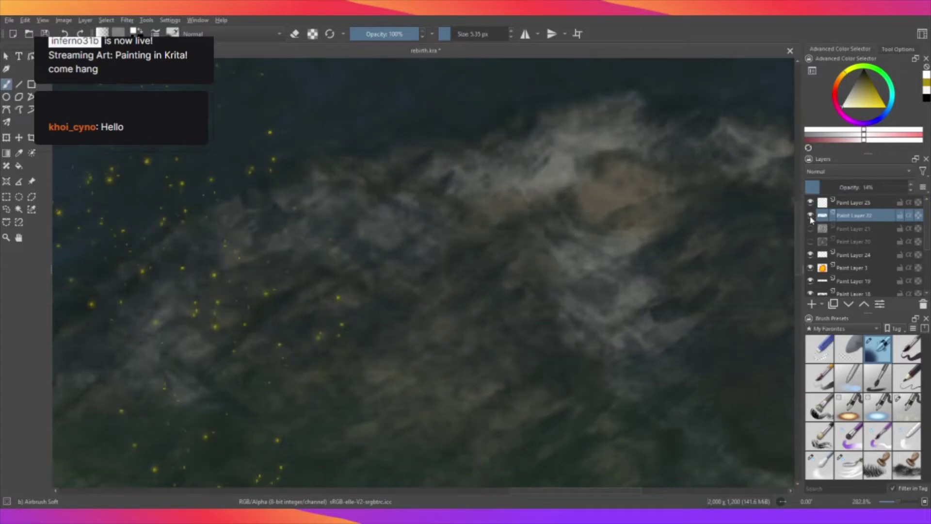
{"action": "left_click", "coordinate": [858, 201]}
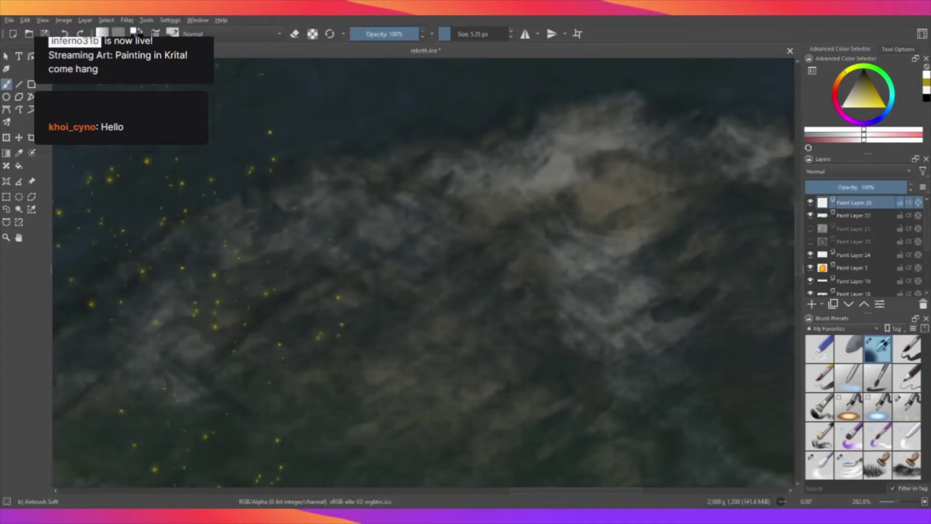
{"action": "key", "text": "minus"}
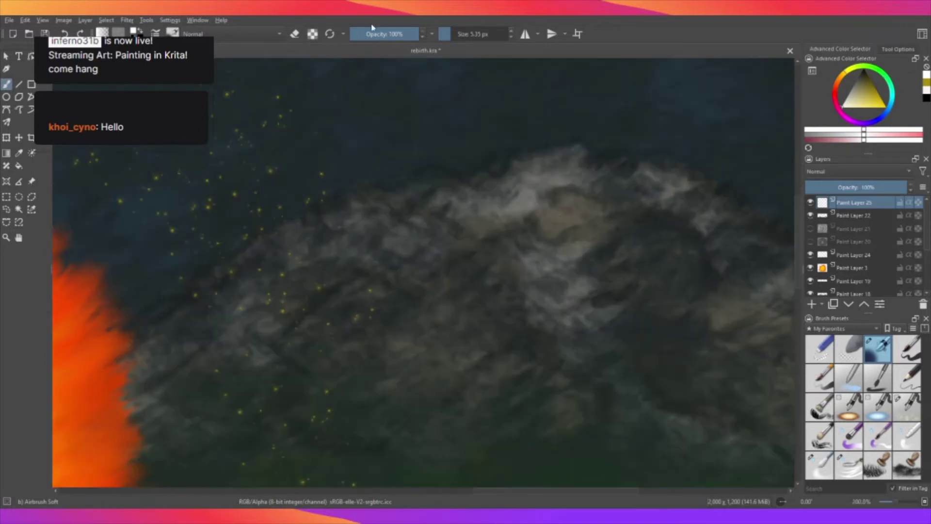
Airbrush faint near-black shading down the mountain ridge at low opacity.
{"action": "left_click", "coordinate": [867, 71]}
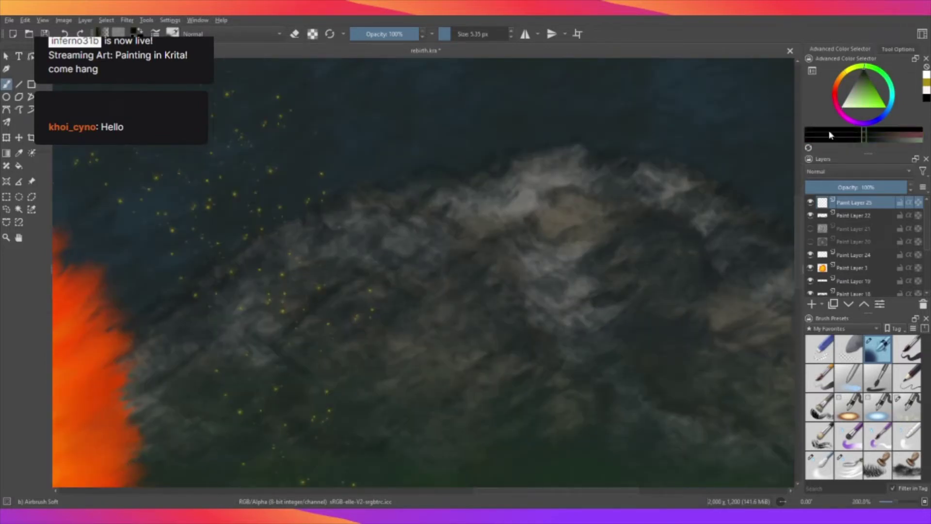
{"action": "key", "text": "o"}
{"action": "key", "text": "o"}
{"action": "key", "text": "o"}
{"action": "key", "text": "o"}
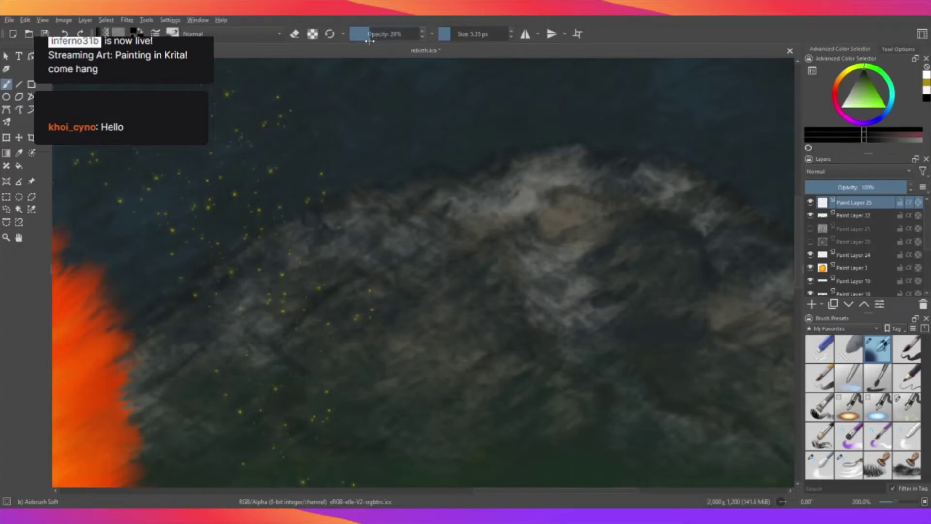
{"action": "key", "text": "o"}
{"action": "key", "text": "o"}
{"action": "key", "text": "o"}
{"action": "key", "text": "o"}
{"action": "key", "text": "o"}
{"action": "key", "text": "minus"}
{"action": "key", "text": "minus"}
{"action": "key", "text": "minus"}
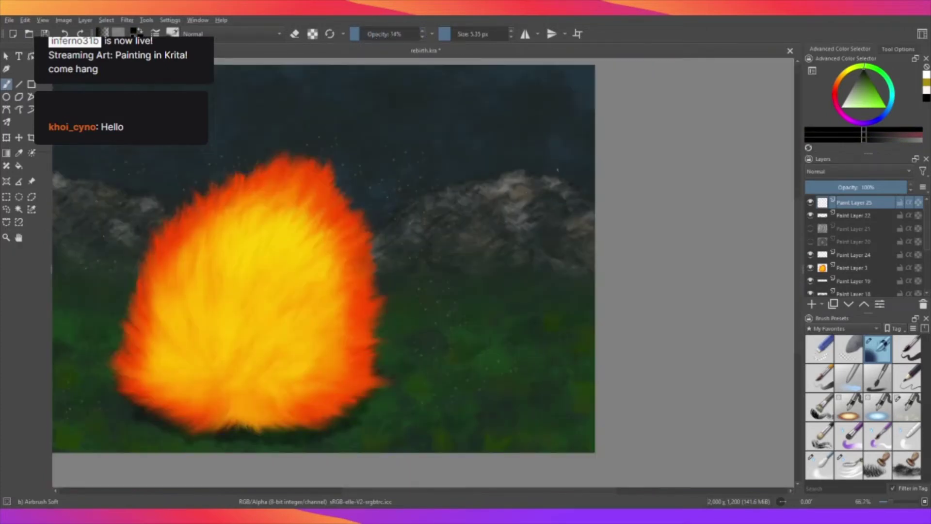
{"action": "scroll", "coordinate": [493, 193], "scroll_direction": "up", "scroll_amount": 2}
{"action": "scroll", "coordinate": [493, 193], "scroll_direction": "up", "scroll_amount": 1}
{"action": "scroll", "coordinate": [492, 192], "scroll_direction": "up", "scroll_amount": 1}
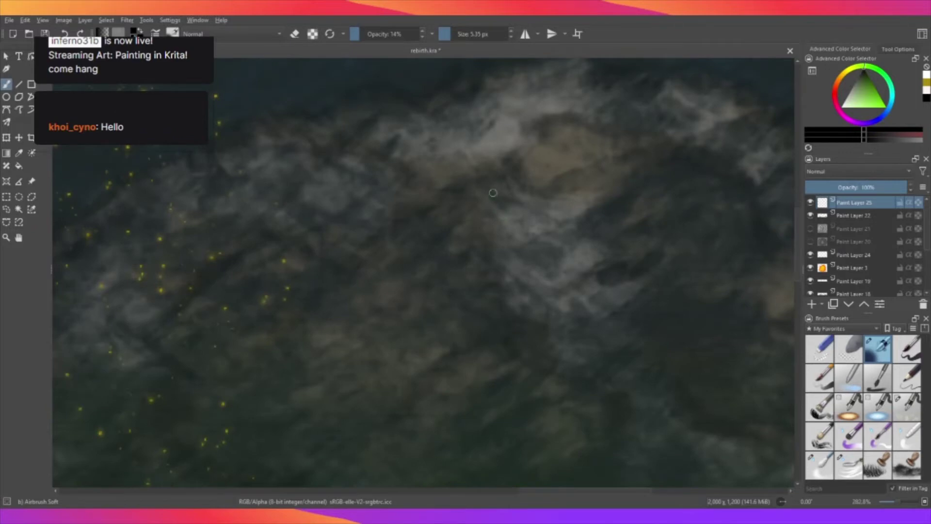
{"action": "scroll", "coordinate": [492, 193], "scroll_direction": "up", "scroll_amount": 1}
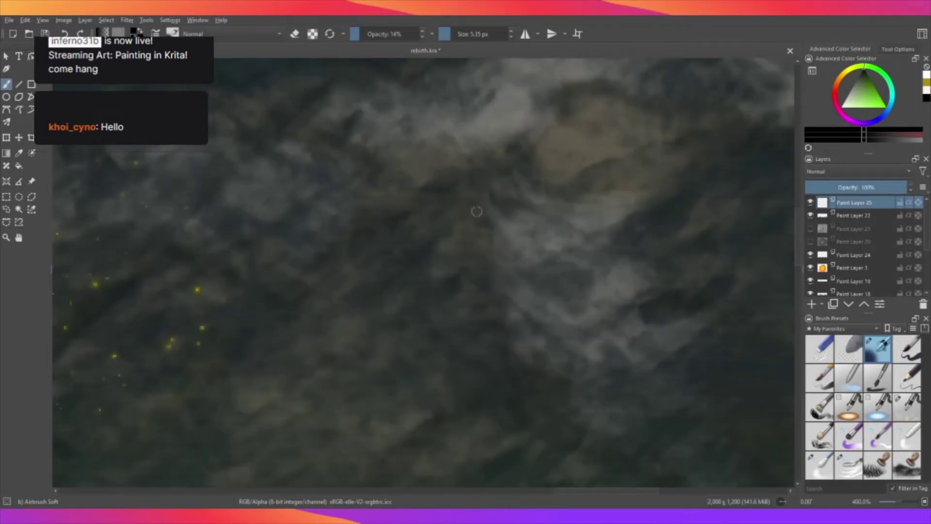
{"action": "left_click_drag", "start_coordinate": [481, 185], "coordinate": [499, 333]}
Replace the top paint layer with a new empty layer and airbrush a faint dark shadow above the peak.
{"action": "scroll", "coordinate": [469, 199], "scroll_direction": "down", "scroll_amount": 3}
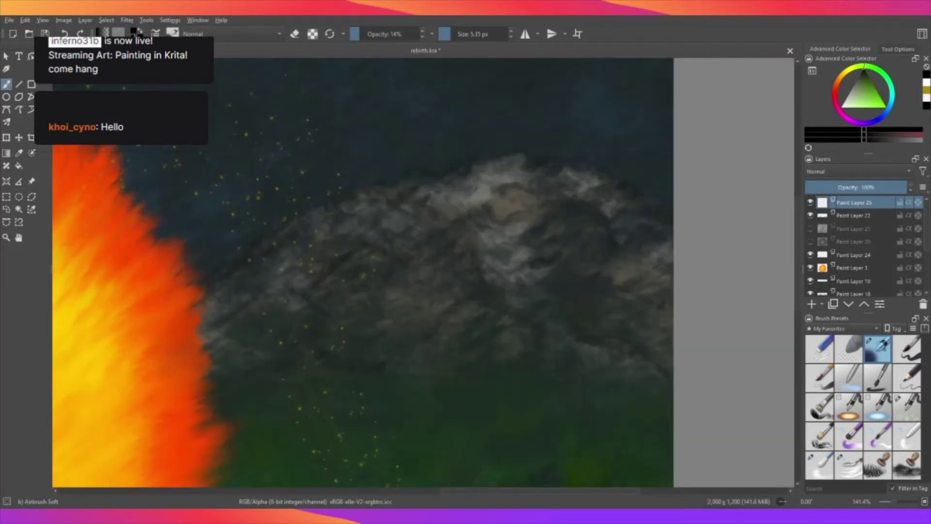
{"action": "key", "text": "shift+Delete"}
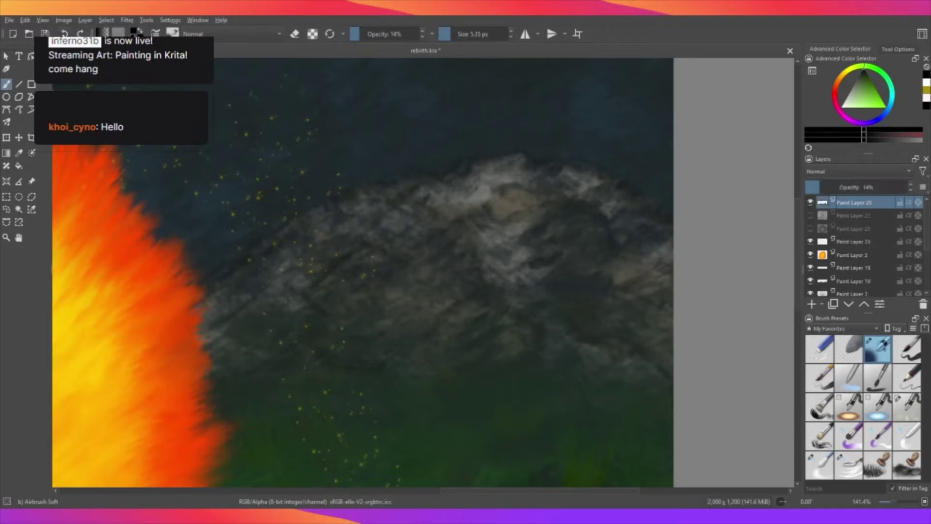
{"action": "key", "text": "Insert"}
{"action": "scroll", "coordinate": [502, 255], "scroll_direction": "down", "scroll_amount": 2}
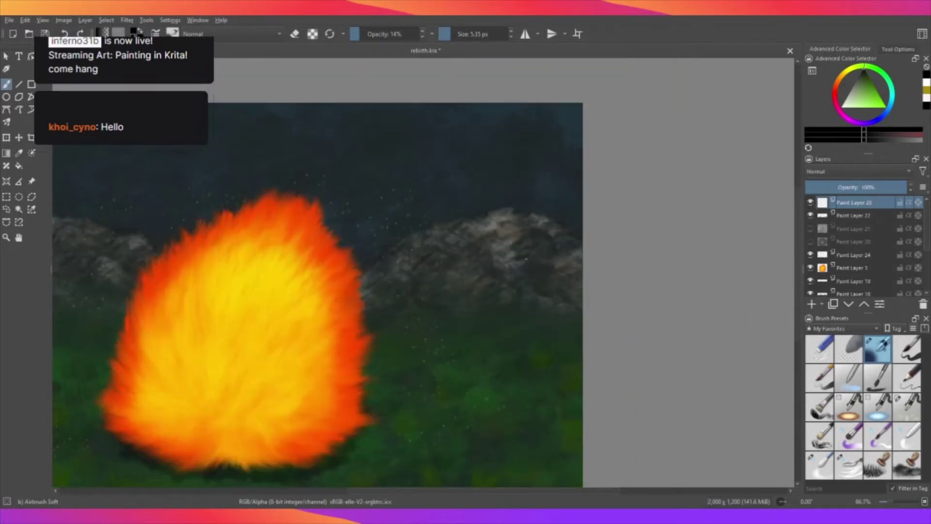
{"action": "scroll", "coordinate": [367, 195], "scroll_direction": "up", "scroll_amount": 1}
{"action": "scroll", "coordinate": [367, 195], "scroll_direction": "up", "scroll_amount": 1}
{"action": "scroll", "coordinate": [367, 195], "scroll_direction": "up", "scroll_amount": 1}
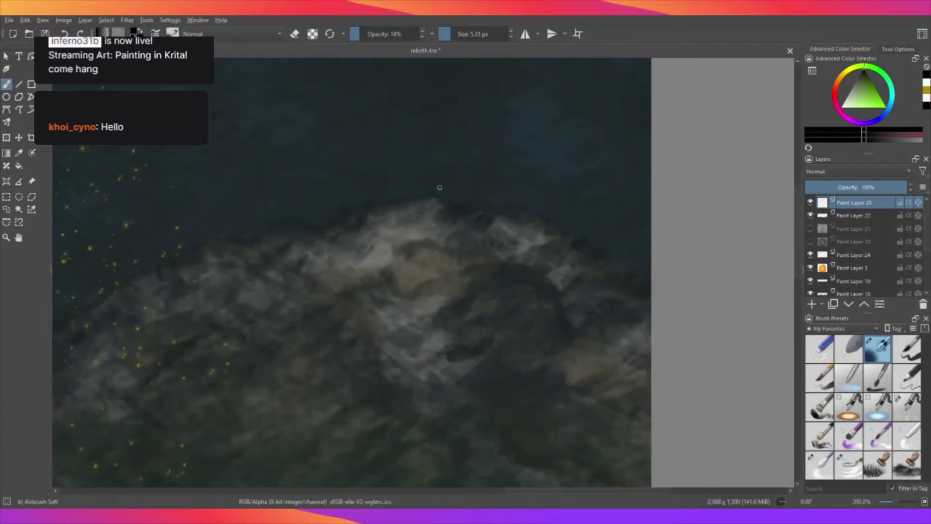
{"action": "scroll", "coordinate": [367, 195], "scroll_direction": "up", "scroll_amount": 1}
{"action": "scroll", "coordinate": [438, 210], "scroll_direction": "up", "scroll_amount": 1}
{"action": "scroll", "coordinate": [438, 214], "scroll_direction": "up", "scroll_amount": 2}
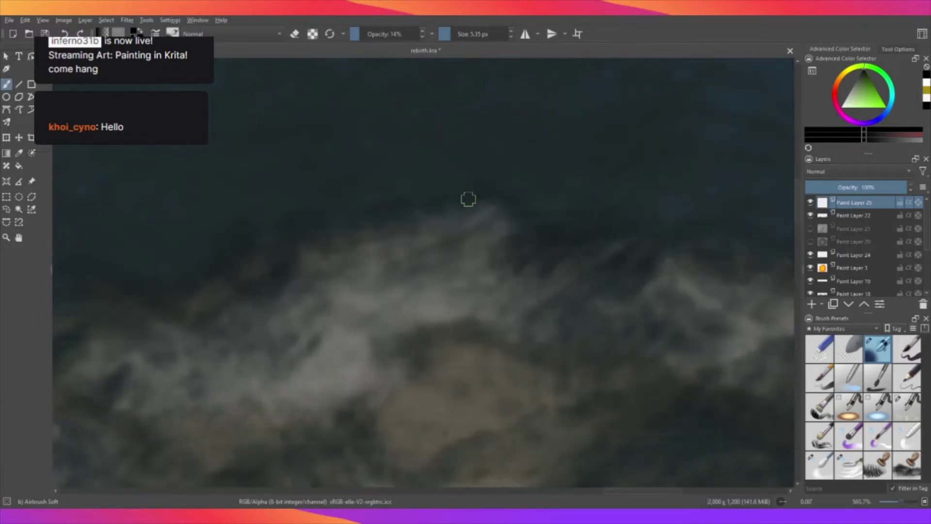
{"action": "mouse_move", "coordinate": [468, 199]}
{"action": "left_mouse_down"}
{"action": "mouse_move", "coordinate": [284, 225]}
{"action": "mouse_move", "coordinate": [264, 236]}
{"action": "left_mouse_up"}
At actual-size view, trace a thin dark line along the rocky mountain's ridge edge.
{"action": "key", "text": "1"}
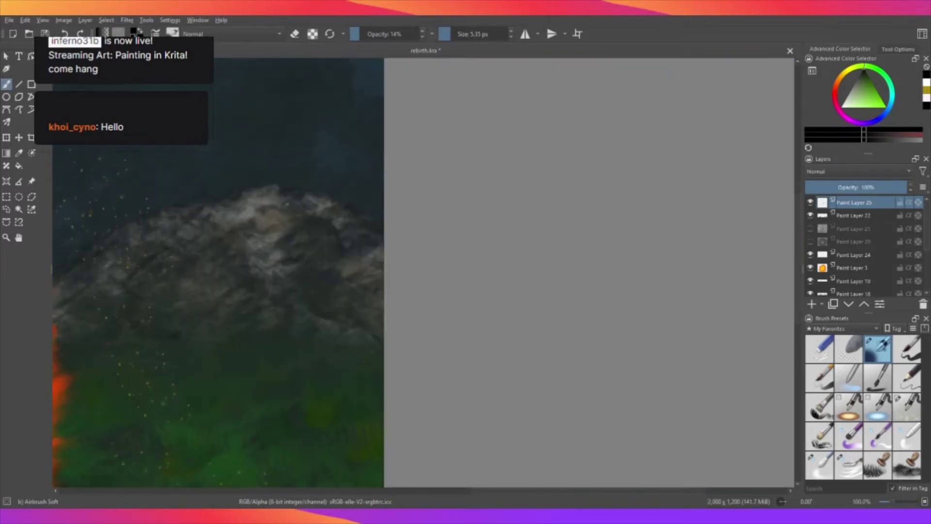
{"action": "scroll", "coordinate": [380, 220], "scroll_direction": "up", "scroll_amount": 2}
{"action": "scroll", "coordinate": [381, 220], "scroll_direction": "up", "scroll_amount": 2}
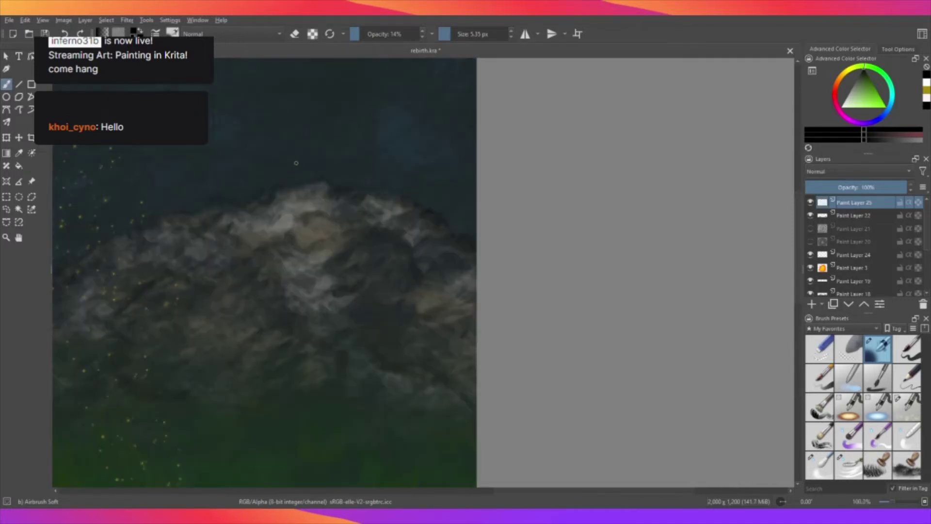
{"action": "scroll", "coordinate": [298, 165], "scroll_direction": "up", "scroll_amount": 2}
{"action": "scroll", "coordinate": [310, 169], "scroll_direction": "up", "scroll_amount": 2}
{"action": "scroll", "coordinate": [346, 187], "scroll_direction": "up", "scroll_amount": 2}
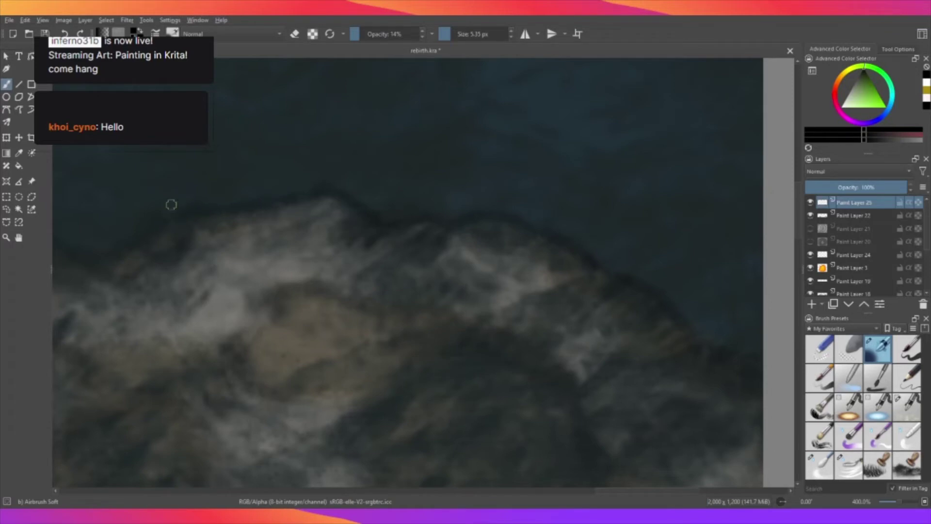
{"action": "scroll", "coordinate": [232, 214], "scroll_direction": "down", "scroll_amount": 2}
{"action": "scroll", "coordinate": [258, 216], "scroll_direction": "down", "scroll_amount": 3}
{"action": "scroll", "coordinate": [237, 256], "scroll_direction": "up", "scroll_amount": 2}
{"action": "scroll", "coordinate": [237, 256], "scroll_direction": "up", "scroll_amount": 1}
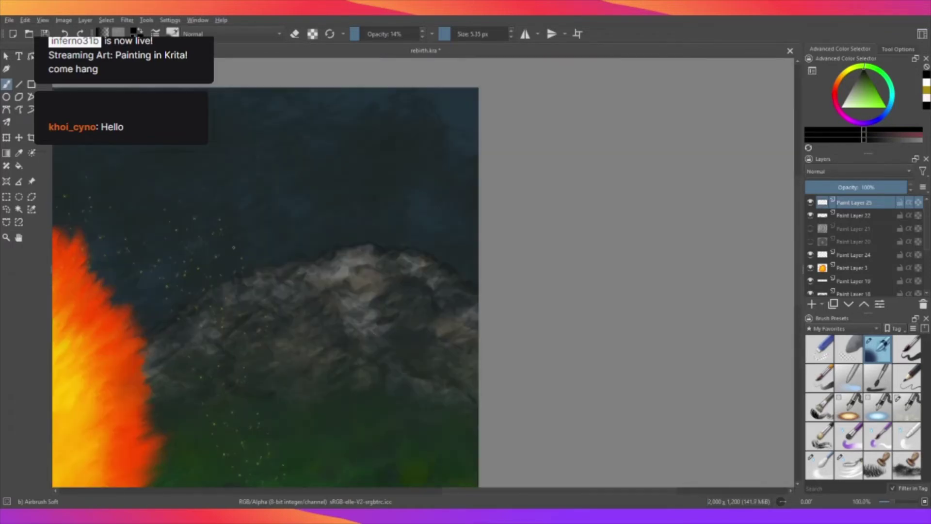
{"action": "scroll", "coordinate": [237, 257], "scroll_direction": "up", "scroll_amount": 1}
{"action": "scroll", "coordinate": [237, 256], "scroll_direction": "up", "scroll_amount": 2}
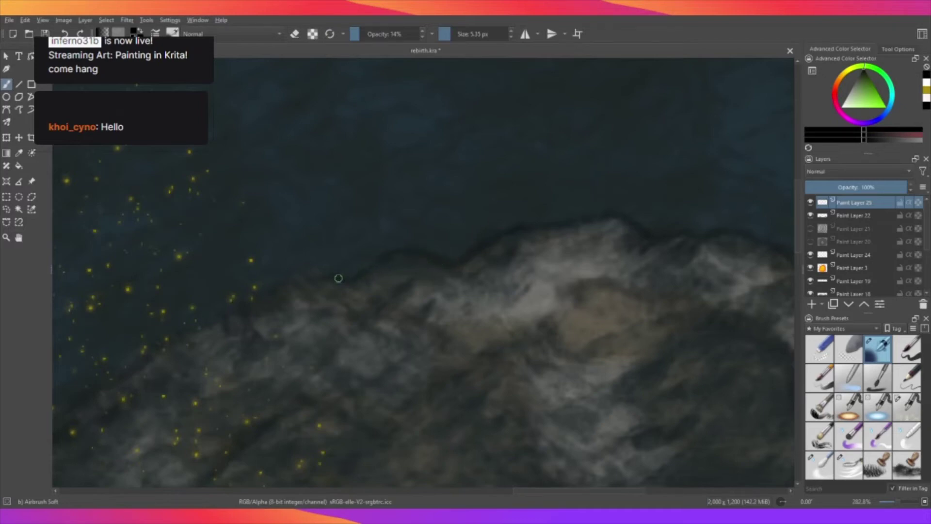
{"action": "mouse_move", "coordinate": [338, 279]}
{"action": "left_mouse_down"}
{"action": "mouse_move", "coordinate": [274, 287]}
{"action": "mouse_move", "coordinate": [81, 403]}
{"action": "left_mouse_up"}
{"action": "scroll", "coordinate": [80, 402], "scroll_direction": "down", "scroll_amount": 2}
{"action": "scroll", "coordinate": [81, 403], "scroll_direction": "down", "scroll_amount": 1}
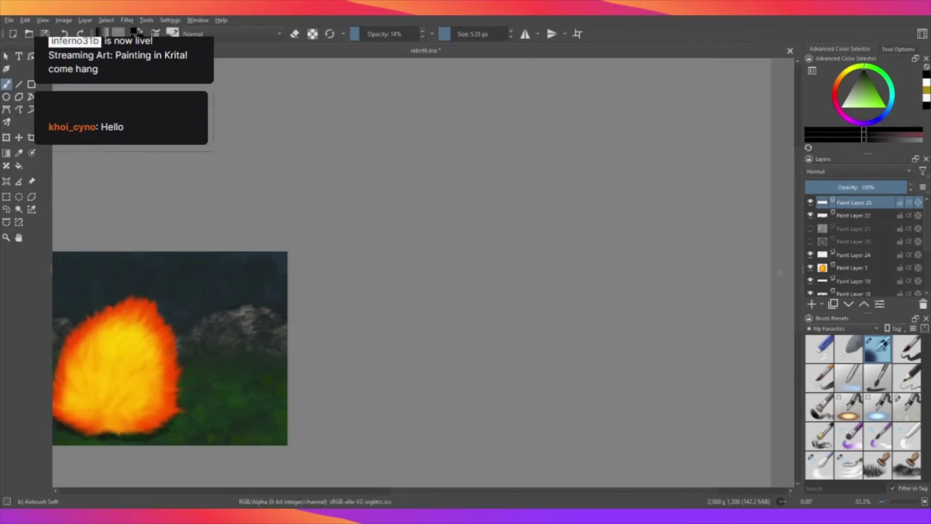
{"action": "scroll", "coordinate": [80, 402], "scroll_direction": "down", "scroll_amount": 1}
{"action": "scroll", "coordinate": [80, 403], "scroll_direction": "down", "scroll_amount": 1}
{"action": "scroll", "coordinate": [140, 388], "scroll_direction": "up", "scroll_amount": 1}
{"action": "scroll", "coordinate": [141, 388], "scroll_direction": "up", "scroll_amount": 1}
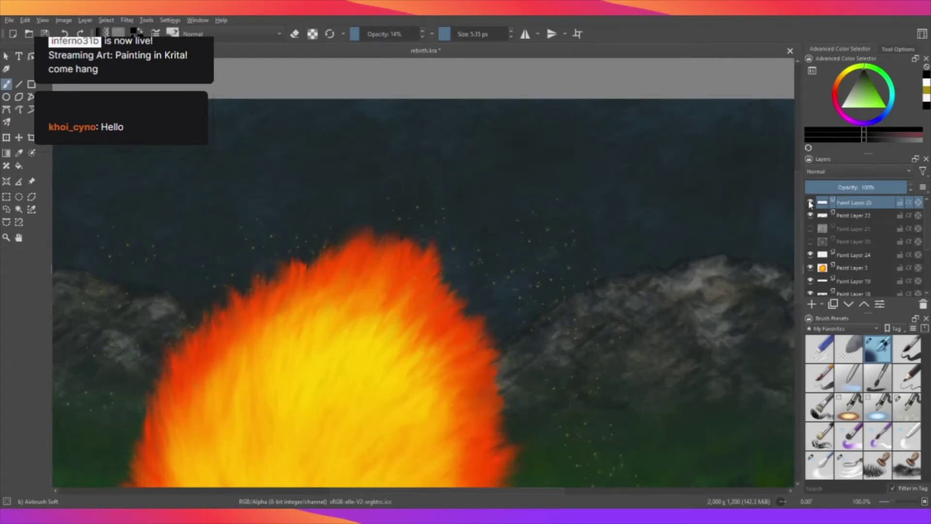
Delete Paint Layer 25 and reveal Paint Layers 21 and 20 to compare the full painting.
{"action": "left_click", "coordinate": [822, 216]}
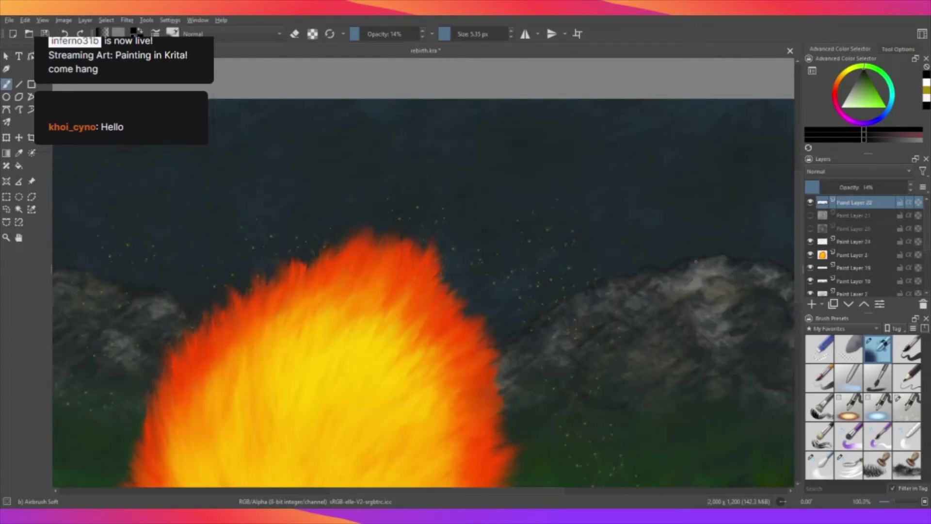
{"action": "scroll", "coordinate": [533, 320], "scroll_direction": "down", "scroll_amount": 2}
{"action": "scroll", "coordinate": [533, 320], "scroll_direction": "up", "scroll_amount": 2}
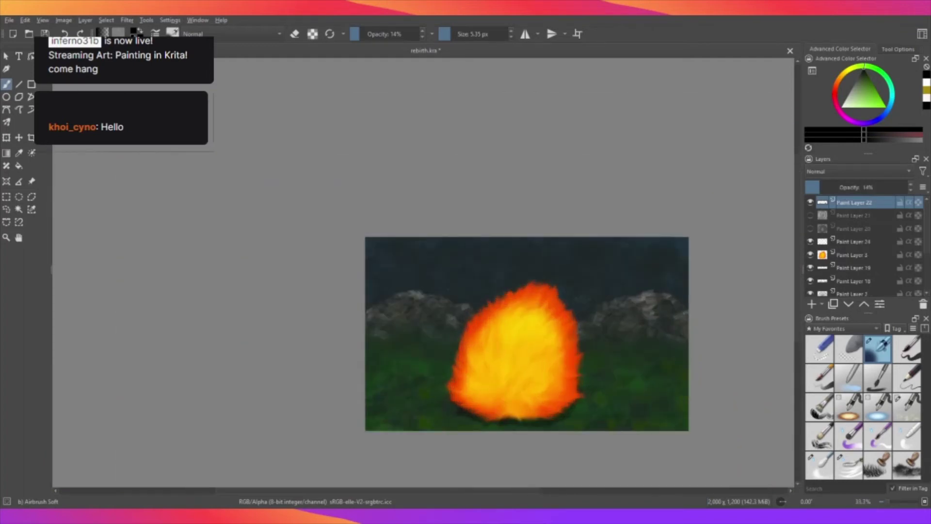
{"action": "scroll", "coordinate": [533, 320], "scroll_direction": "up", "scroll_amount": 2}
{"action": "left_click", "coordinate": [809, 216]}
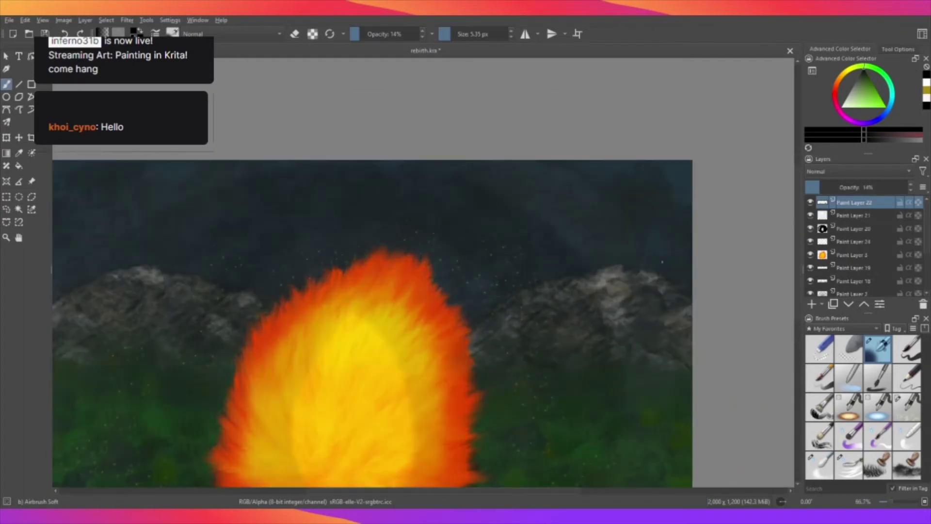
{"action": "key", "text": "minus"}
{"action": "scroll", "coordinate": [553, 307], "scroll_direction": "up", "scroll_amount": 1}
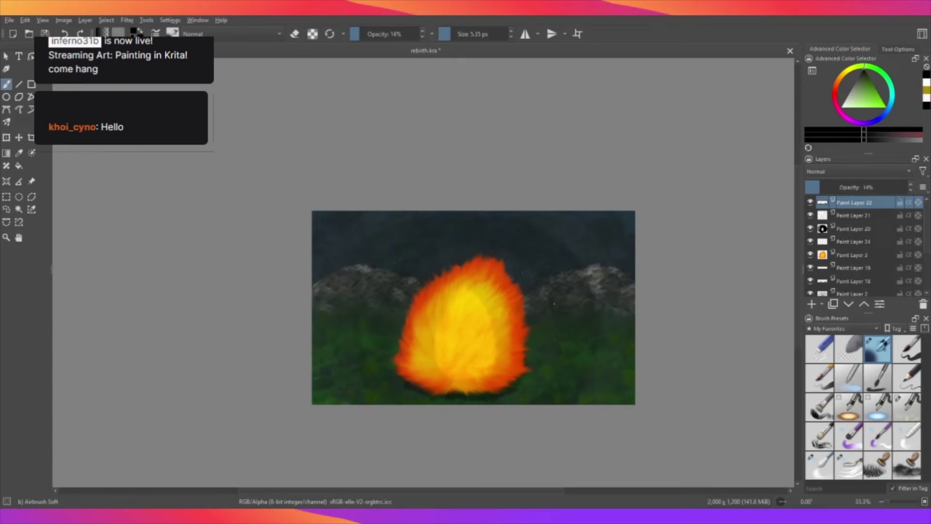
{"action": "scroll", "coordinate": [544, 300], "scroll_direction": "up", "scroll_amount": 1}
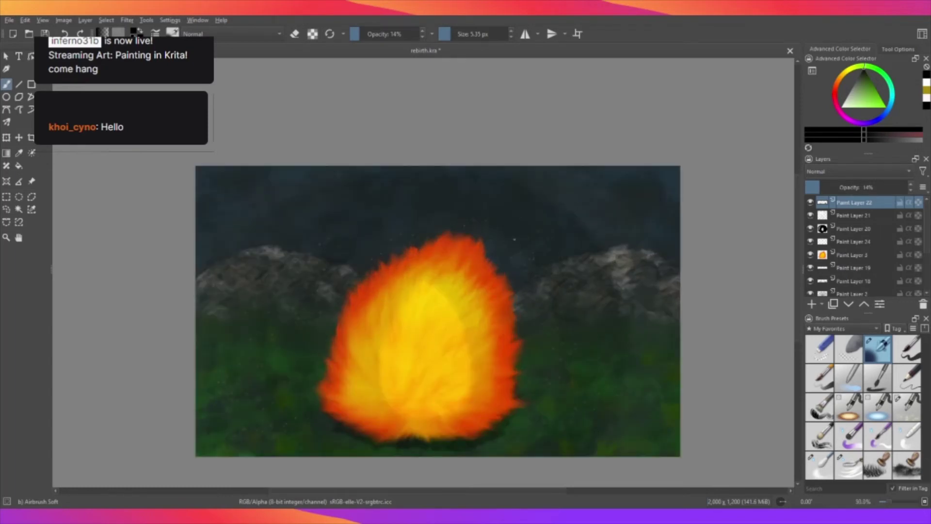
{"action": "scroll", "coordinate": [487, 217], "scroll_direction": "up", "scroll_amount": 1}
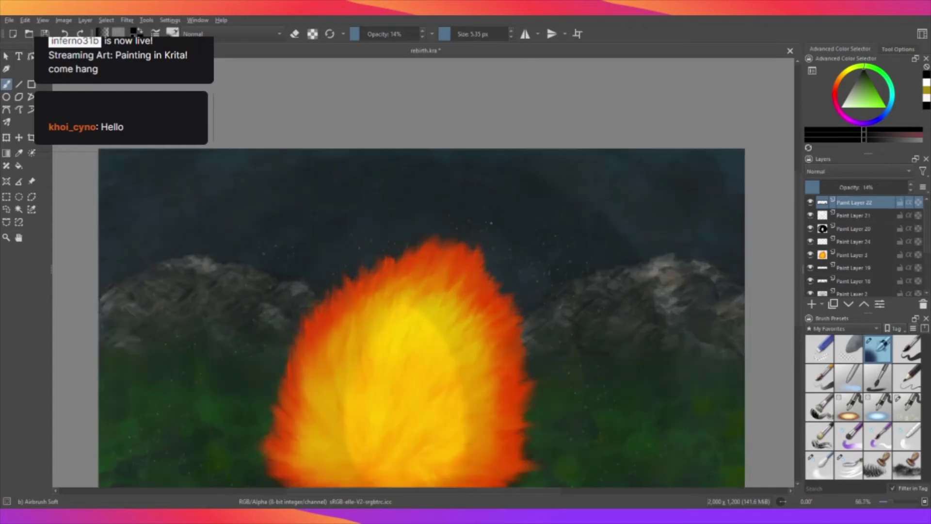
Hide Paint Layers 21 and 20 again and add a new paint layer on top.
{"action": "left_click", "coordinate": [809, 215]}
{"action": "left_click", "coordinate": [809, 228]}
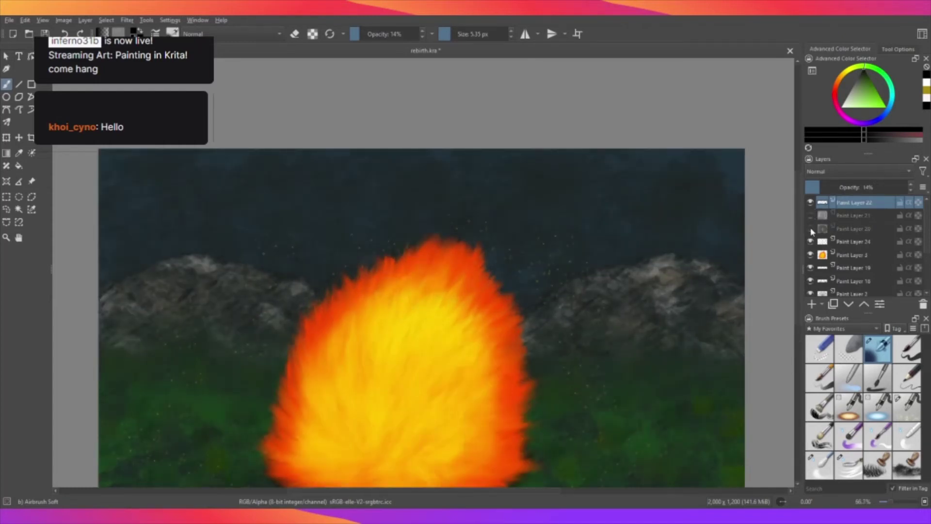
{"action": "scroll", "coordinate": [682, 248], "scroll_direction": "down", "scroll_amount": 3}
{"action": "scroll", "coordinate": [485, 327], "scroll_direction": "up", "scroll_amount": 1}
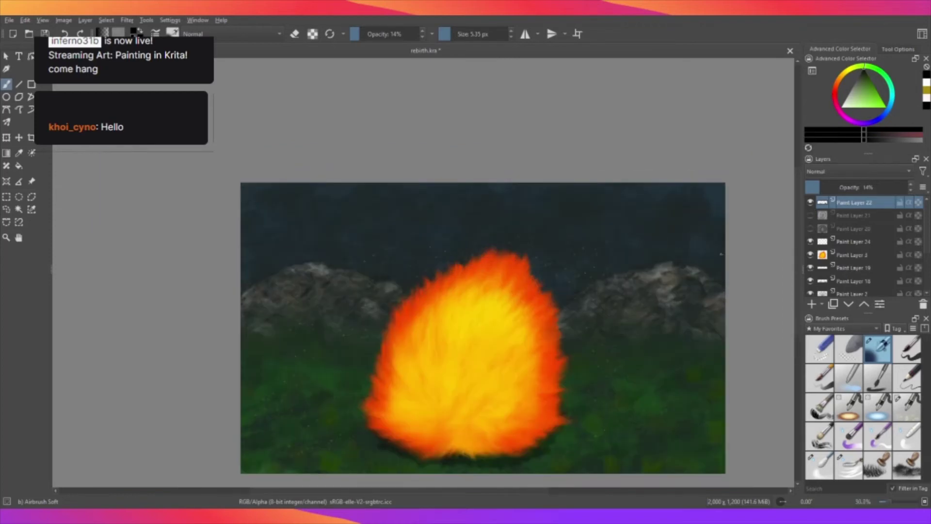
{"action": "scroll", "coordinate": [721, 253], "scroll_direction": "up", "scroll_amount": 2}
{"action": "scroll", "coordinate": [720, 253], "scroll_direction": "up", "scroll_amount": 1}
{"action": "scroll", "coordinate": [727, 250], "scroll_direction": "up", "scroll_amount": 1}
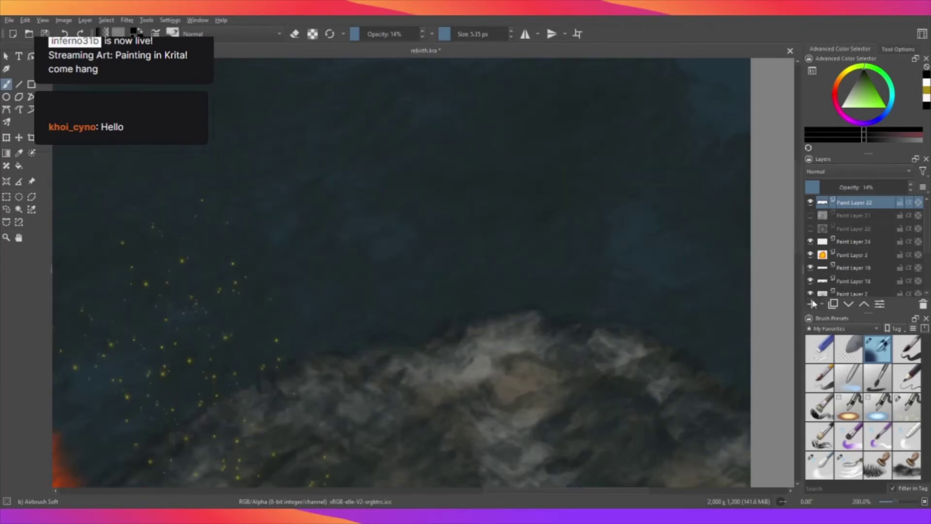
{"action": "left_click", "coordinate": [813, 304]}
Choose a darker yellow and set the brush opacity to 100%.
{"action": "left_click", "coordinate": [927, 92]}
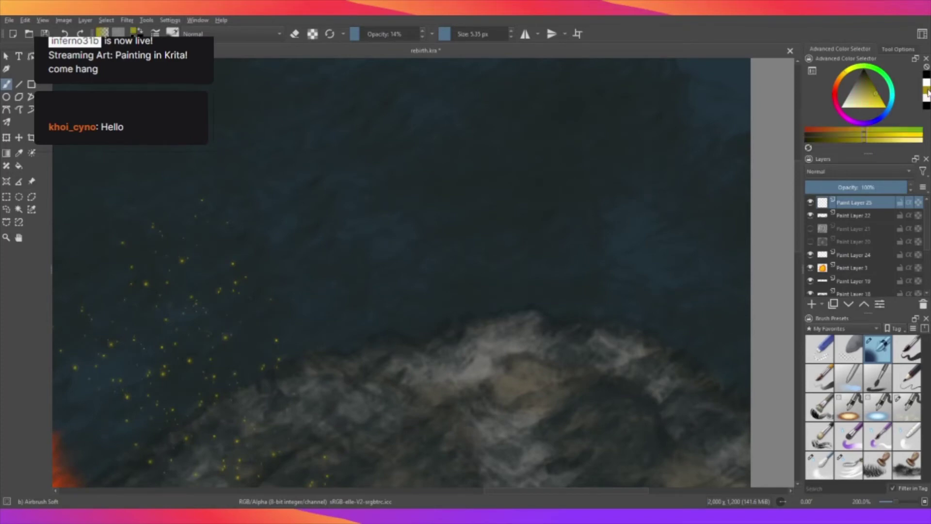
{"action": "left_click_drag", "start_coordinate": [876, 94], "coordinate": [873, 84]}
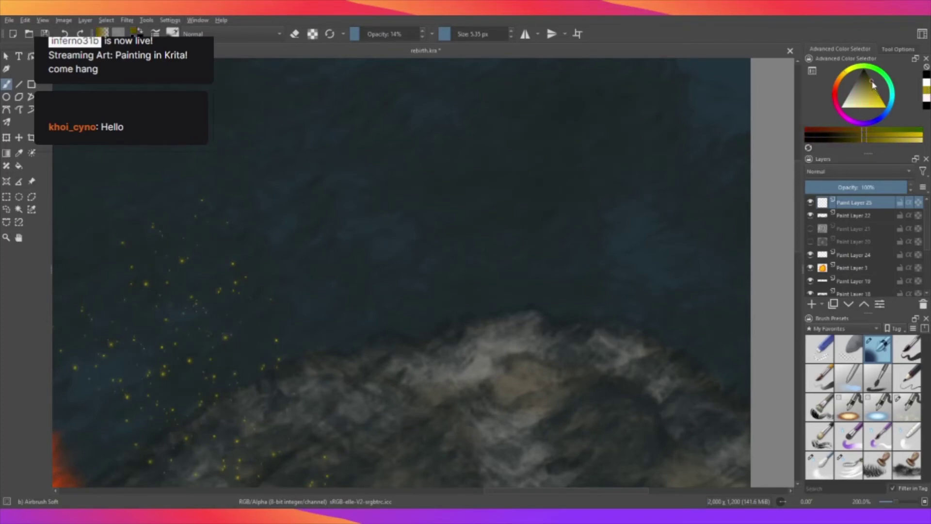
{"action": "key", "text": "minus"}
{"action": "key", "text": "minus"}
{"action": "key", "text": "minus"}
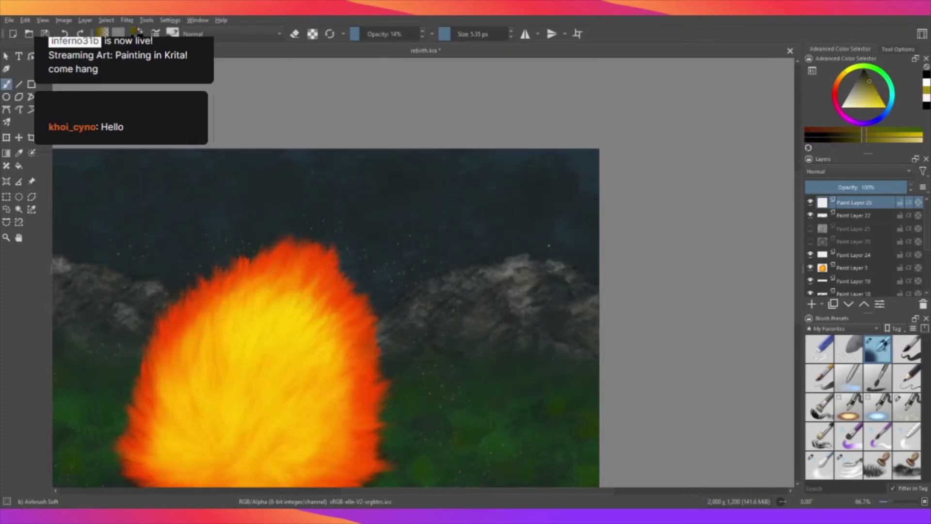
{"action": "key", "text": "plus"}
{"action": "key", "text": "minus"}
{"action": "key", "text": "minus"}
{"action": "key", "text": "plus"}
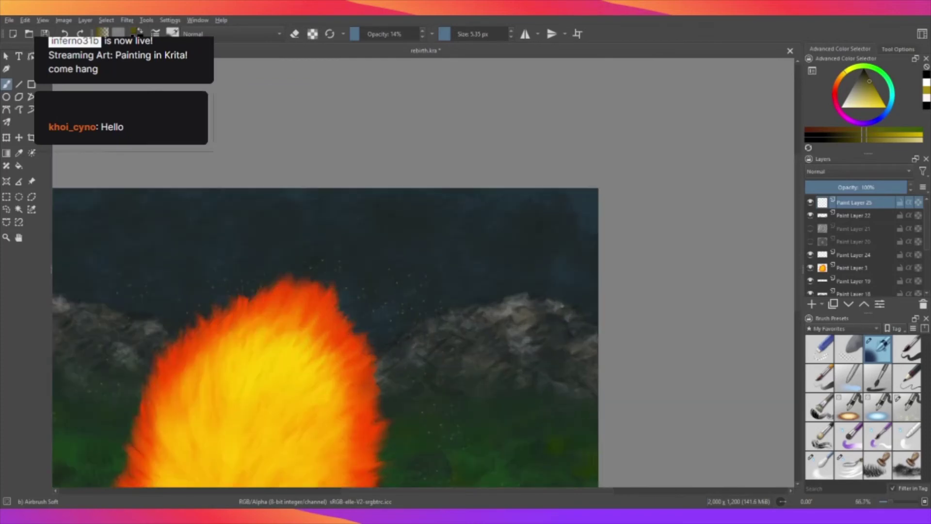
{"action": "key", "text": "plus"}
{"action": "key", "text": "plus"}
{"action": "key", "text": "plus"}
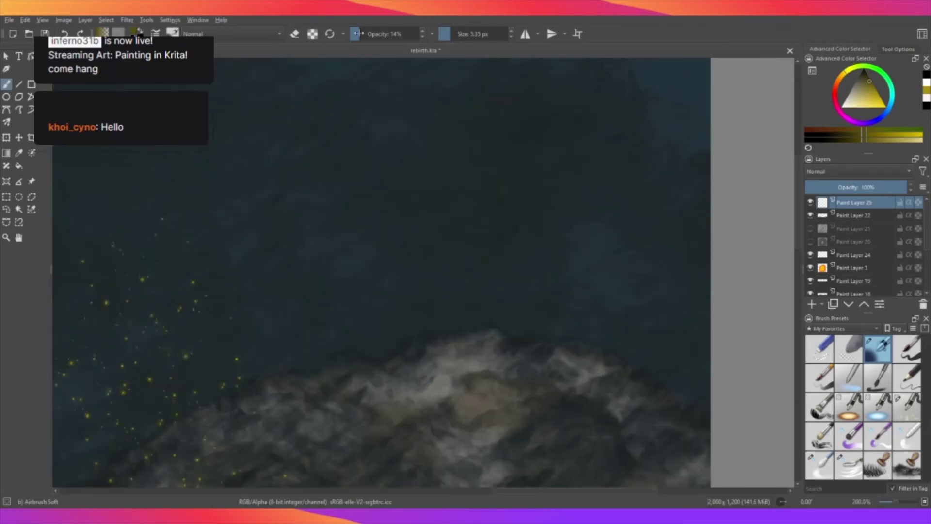
{"action": "left_click_drag", "start_coordinate": [359, 33], "coordinate": [448, 52]}
{"action": "key", "text": "minus"}
{"action": "key", "text": "plus"}
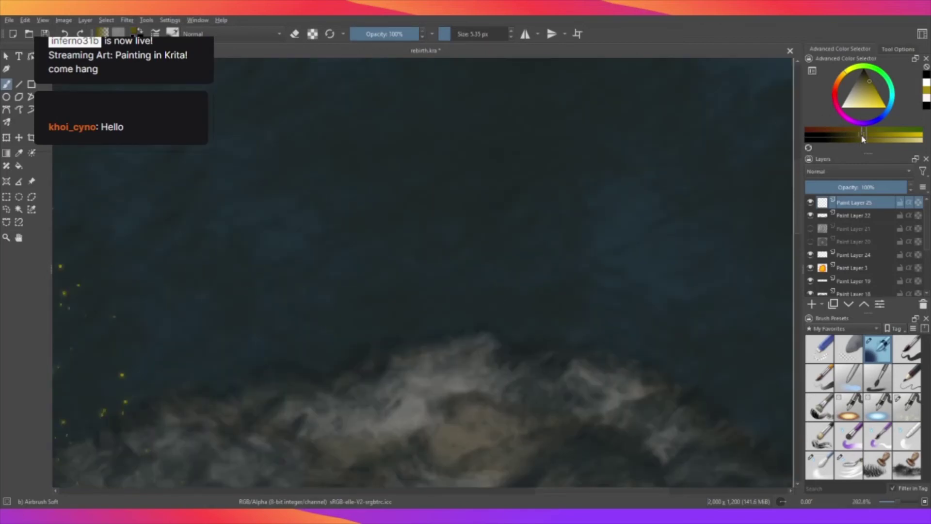
Fine-tune the yellow and paint a vertical stroke rising above the mountain peak.
{"action": "left_click", "coordinate": [861, 140]}
{"action": "key", "text": "minus"}
{"action": "key", "text": "minus"}
{"action": "key", "text": "minus"}
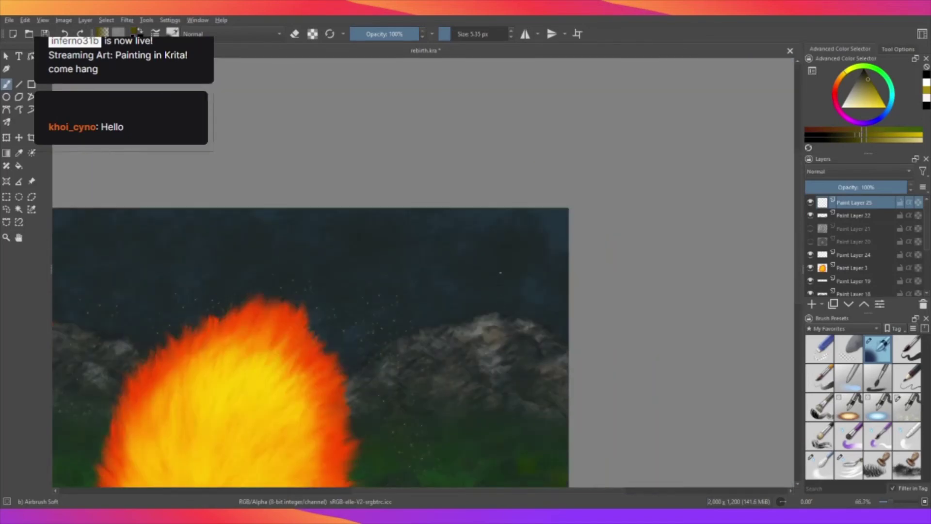
{"action": "scroll", "coordinate": [499, 275], "scroll_direction": "up", "scroll_amount": 1}
{"action": "scroll", "coordinate": [519, 316], "scroll_direction": "up", "scroll_amount": 1}
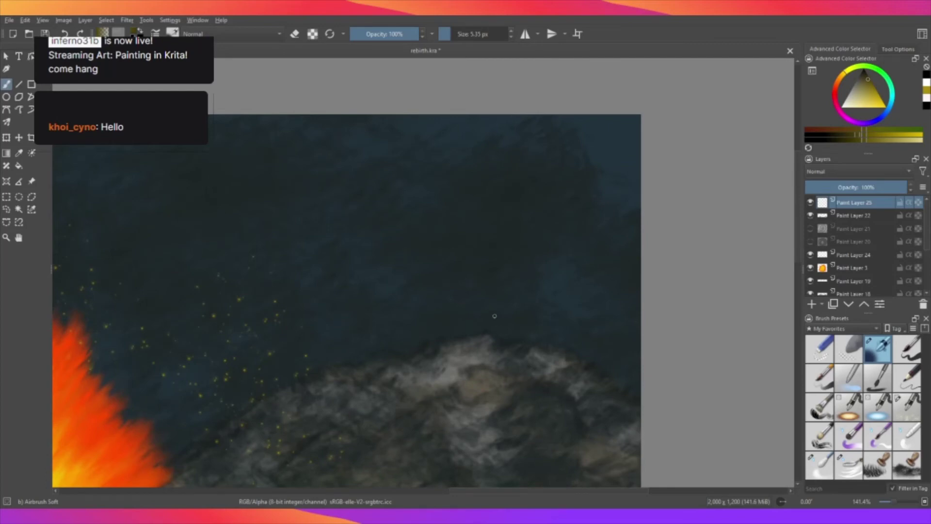
{"action": "mouse_move", "coordinate": [494, 282]}
{"action": "left_mouse_down"}
{"action": "mouse_move", "coordinate": [498, 343]}
{"action": "mouse_move", "coordinate": [500, 274]}
{"action": "left_mouse_up"}
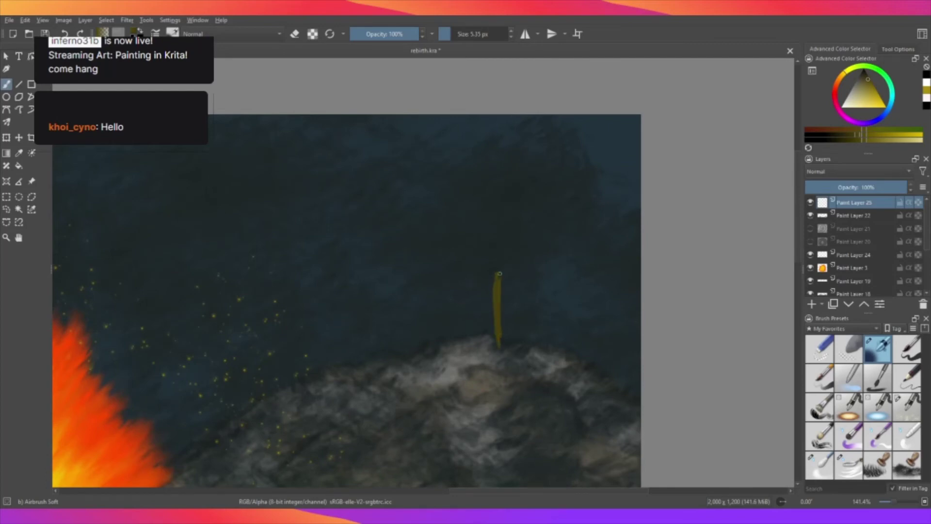
{"action": "mouse_move", "coordinate": [499, 331]}
{"action": "left_mouse_down"}
{"action": "mouse_move", "coordinate": [502, 345]}
{"action": "mouse_move", "coordinate": [494, 268]}
{"action": "left_mouse_up"}
{"action": "left_click_drag", "start_coordinate": [502, 345], "coordinate": [493, 274]}
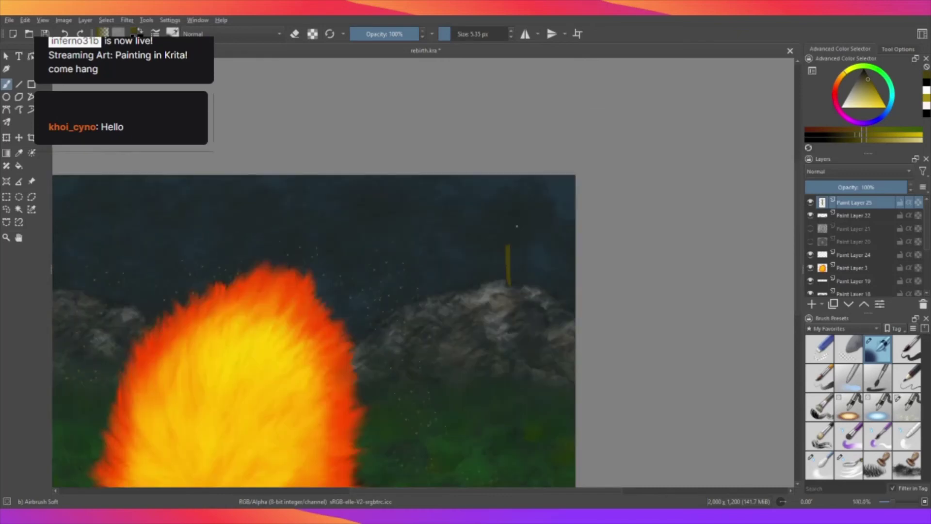
Fill the stroke's top-left corner and undo a stray short yellow mark.
{"action": "scroll", "coordinate": [507, 262], "scroll_direction": "up", "scroll_amount": 2}
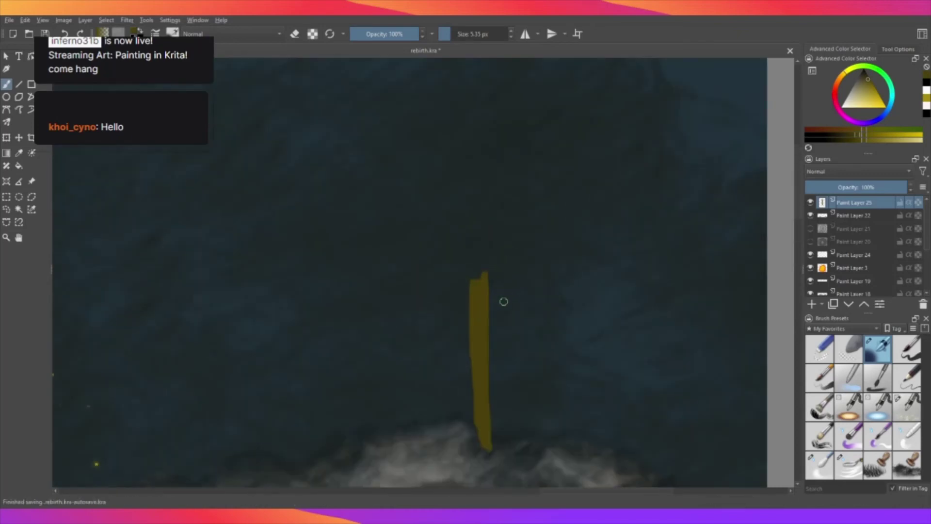
{"action": "scroll", "coordinate": [504, 296], "scroll_direction": "up", "scroll_amount": 1}
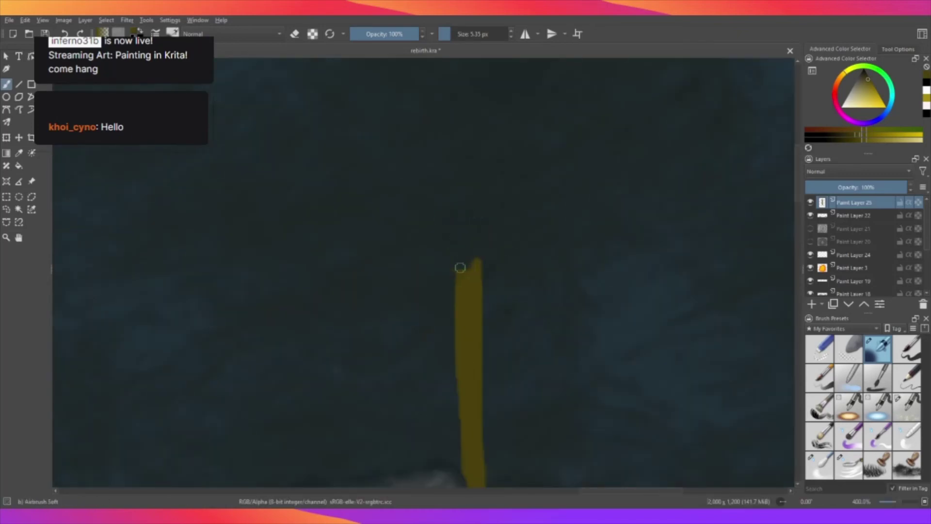
{"action": "left_click_drag", "start_coordinate": [459, 267], "coordinate": [480, 280]}
{"action": "left_click_drag", "start_coordinate": [459, 268], "coordinate": [504, 261]}
{"action": "key", "text": "ctrl+z"}
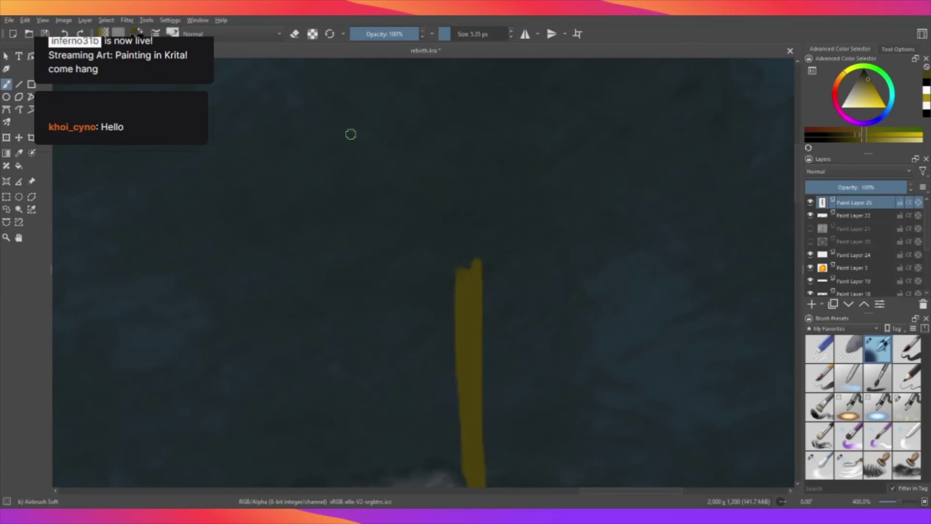